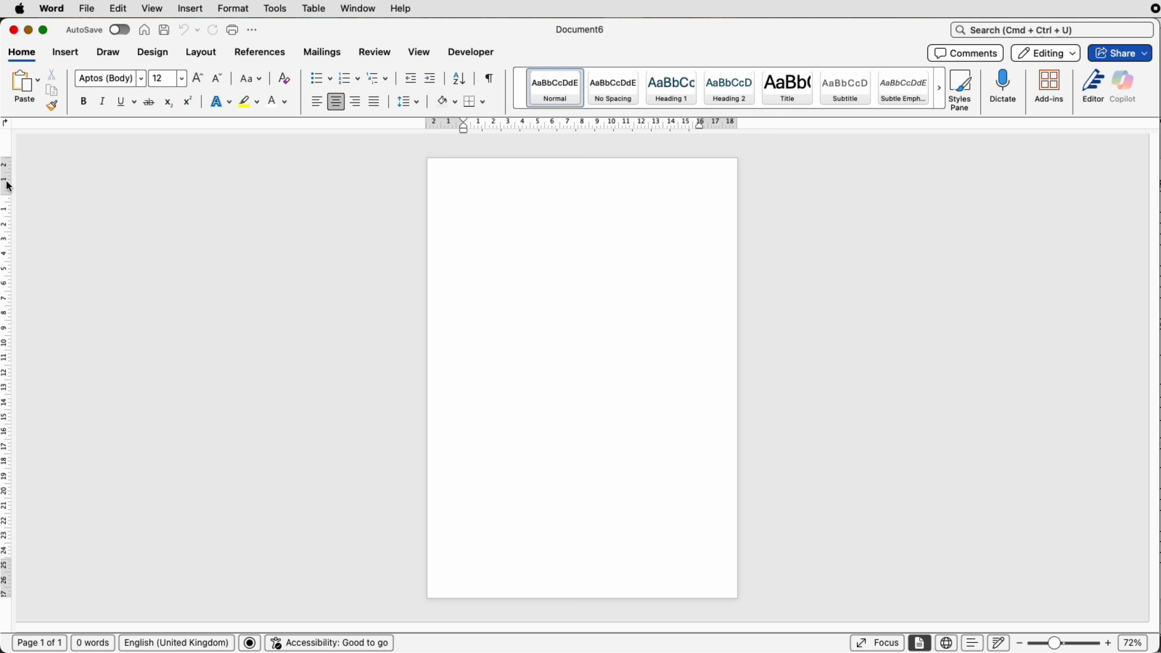
# Step: Reduce the page's top and bottom margins to about 1 cm on the vertical ruler and left-align the empty paragraph
pyautogui.click(420, 53)
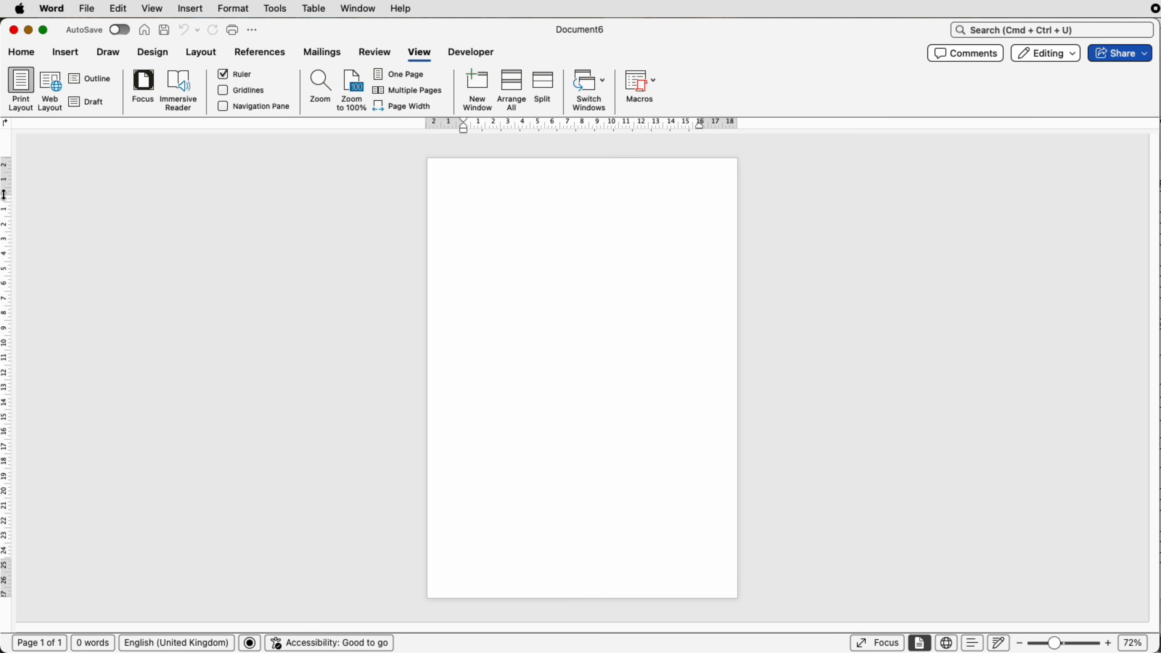
pyautogui.click(23, 53)
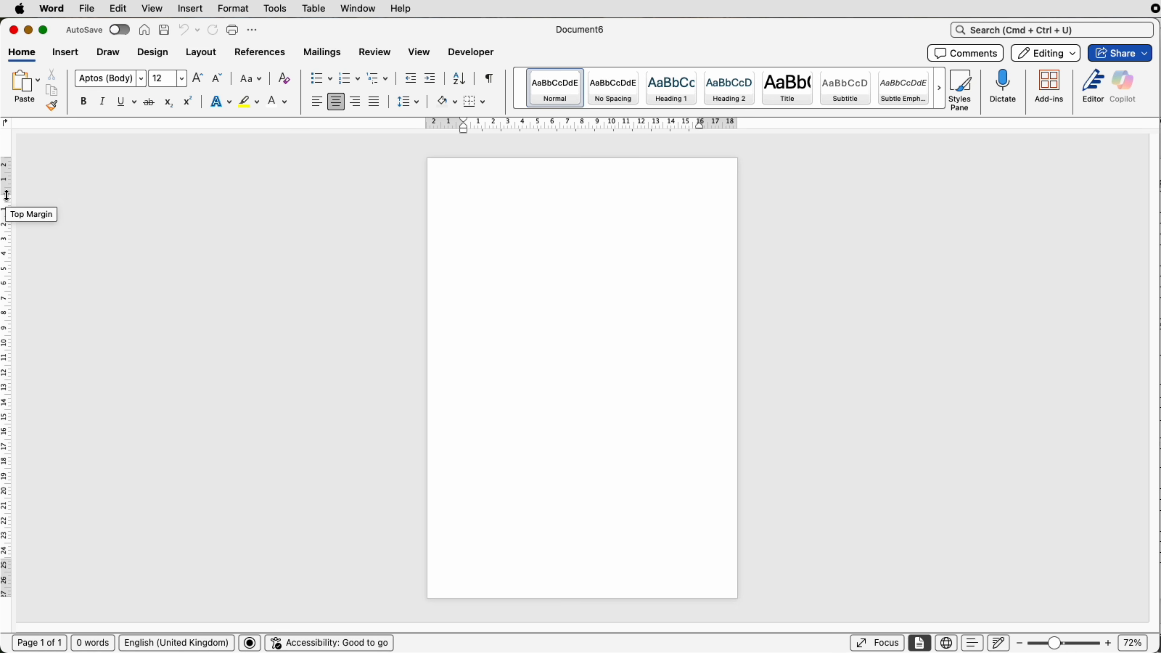
pyautogui.moveTo(7, 195); pyautogui.dragTo(8, 175)
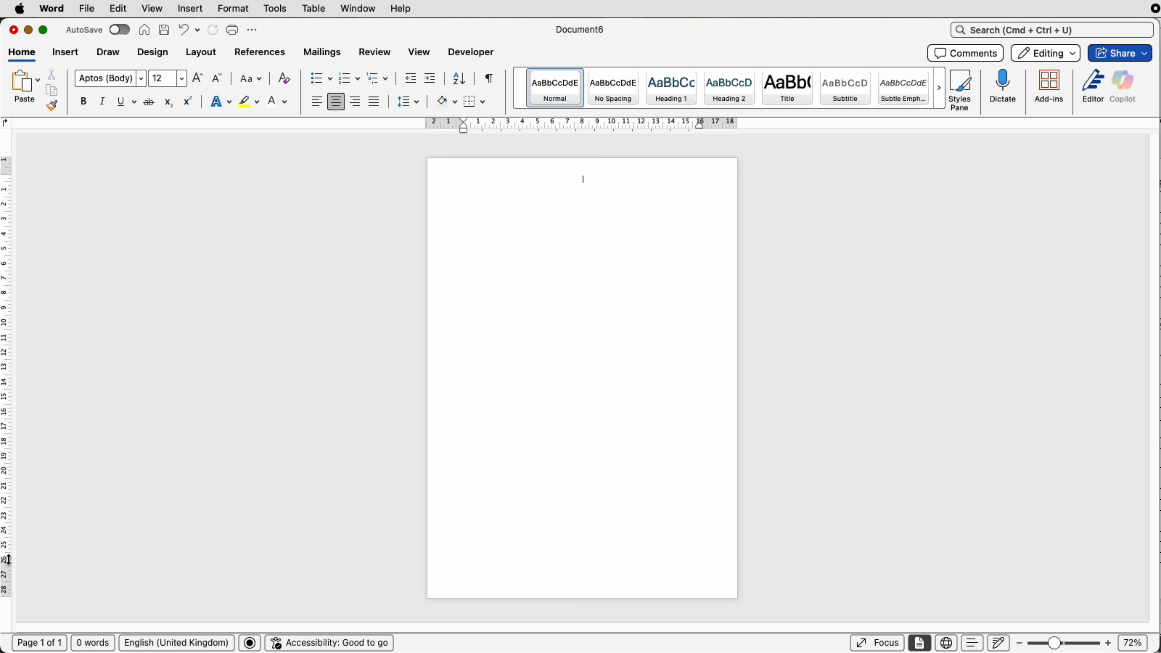
pyautogui.moveTo(7, 562); pyautogui.dragTo(8, 580)
pyautogui.press('super+l')
# Step: Insert a table with 2 columns and 34 rows, and narrow its first column to about 4.2 cm
pyautogui.click(67, 53)
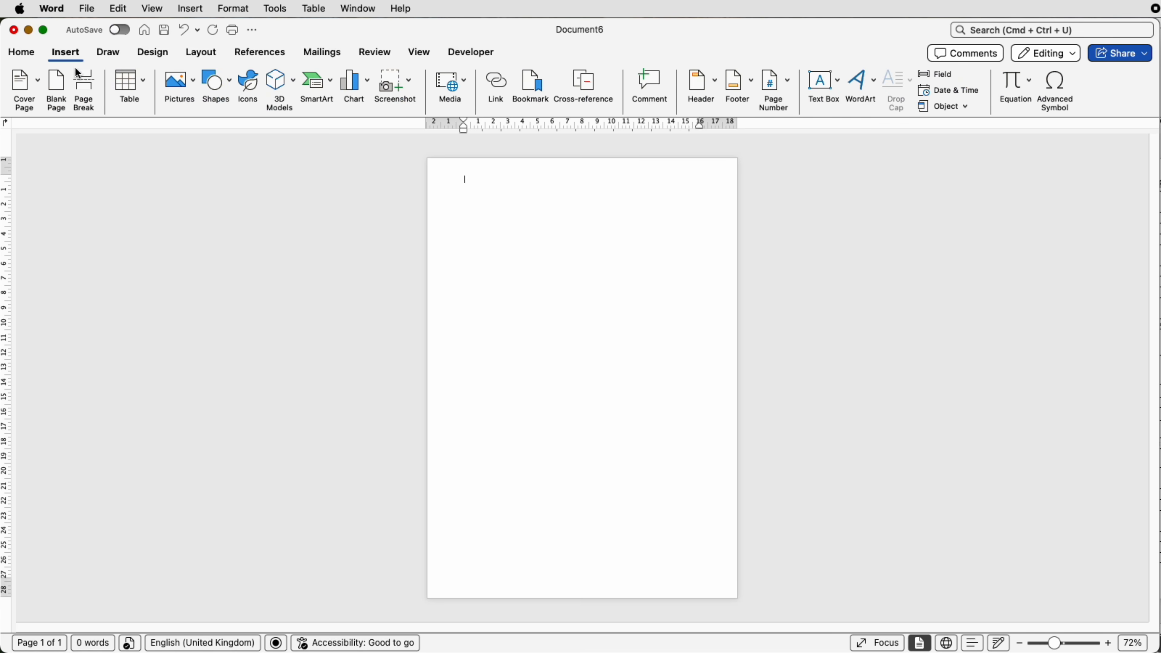
pyautogui.click(135, 93)
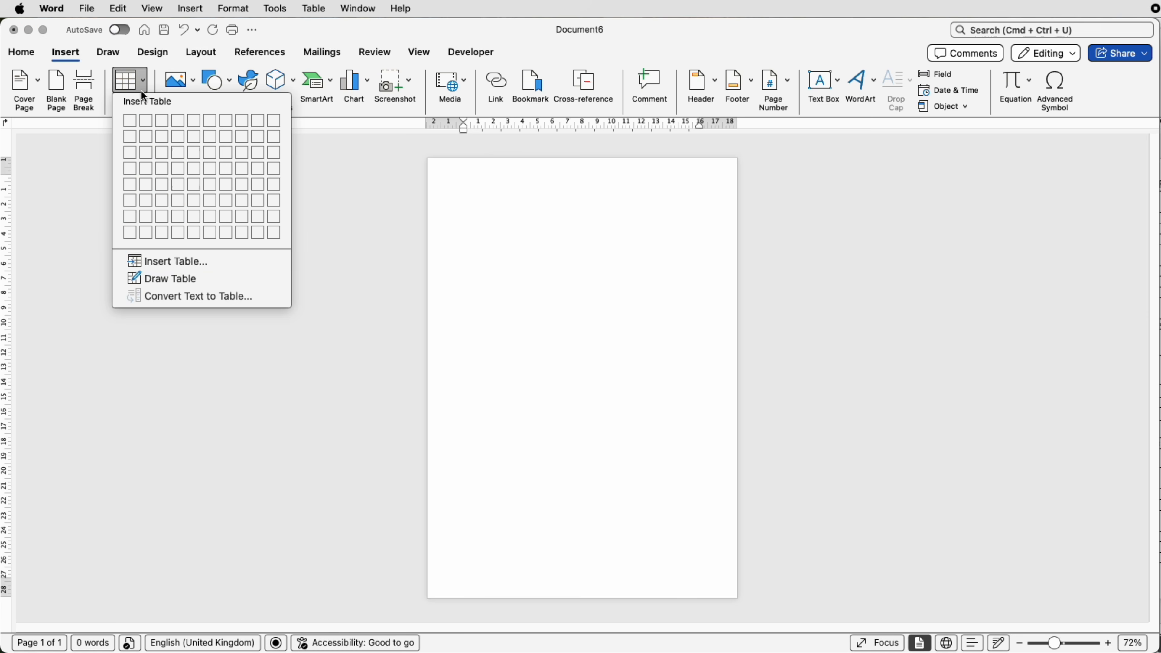
pyautogui.click(178, 261)
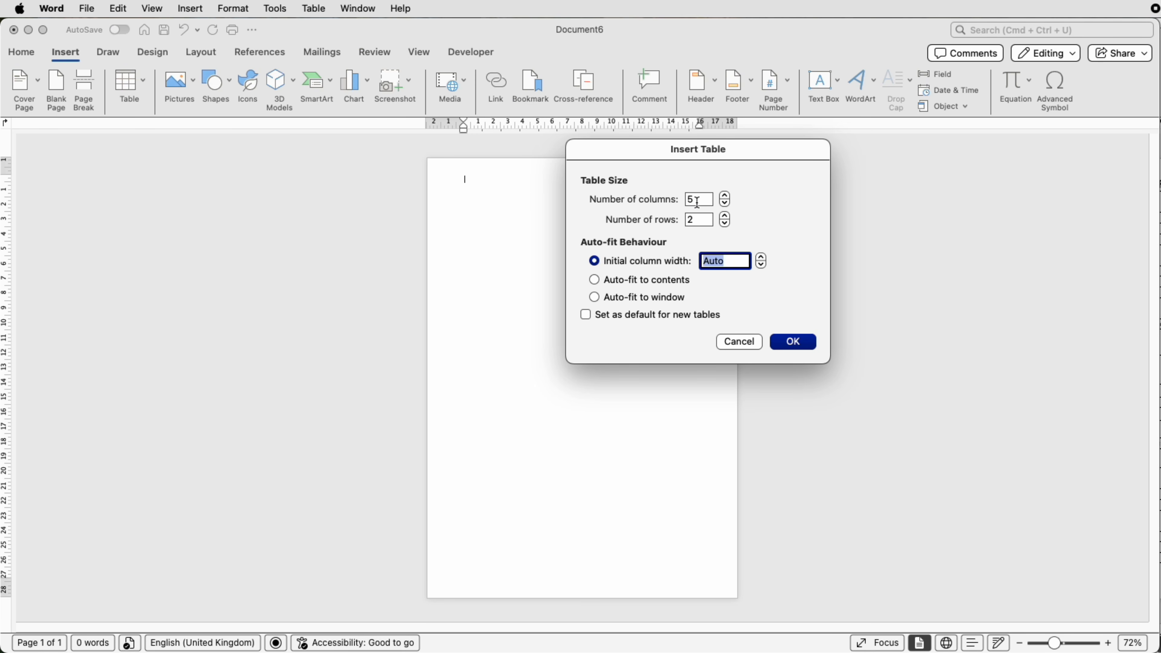
pyautogui.click(685, 201)
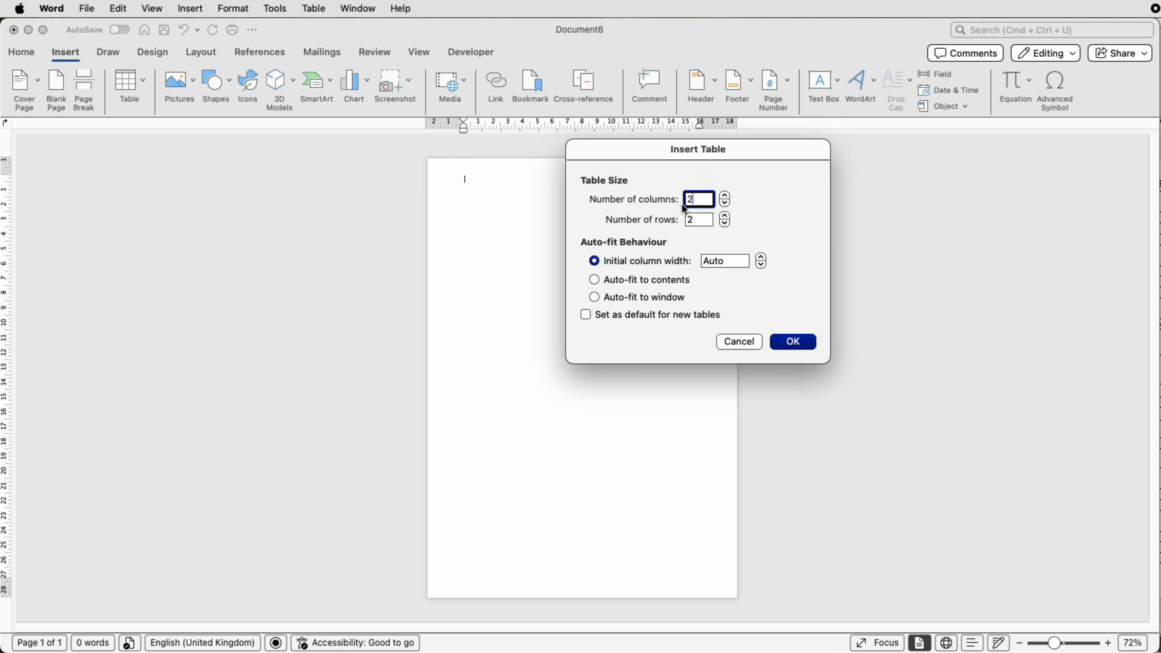
pyautogui.write('2')
pyautogui.click(685, 220)
pyautogui.write('34')
pyautogui.click(795, 346)
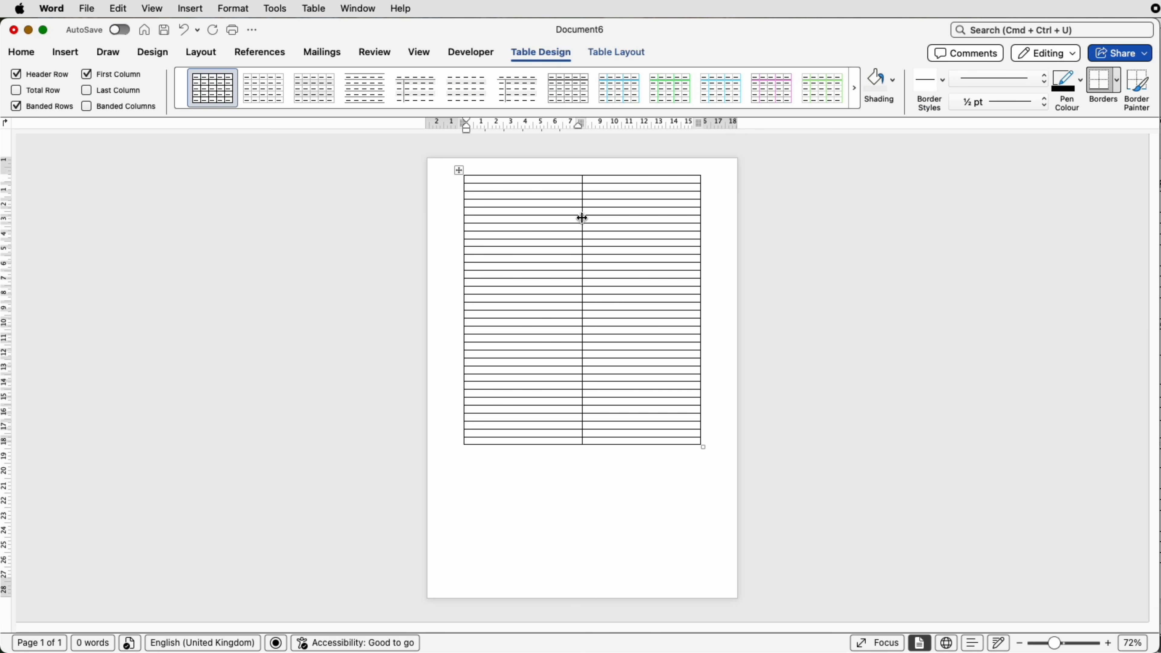
pyautogui.moveTo(582, 219); pyautogui.dragTo(525, 220)
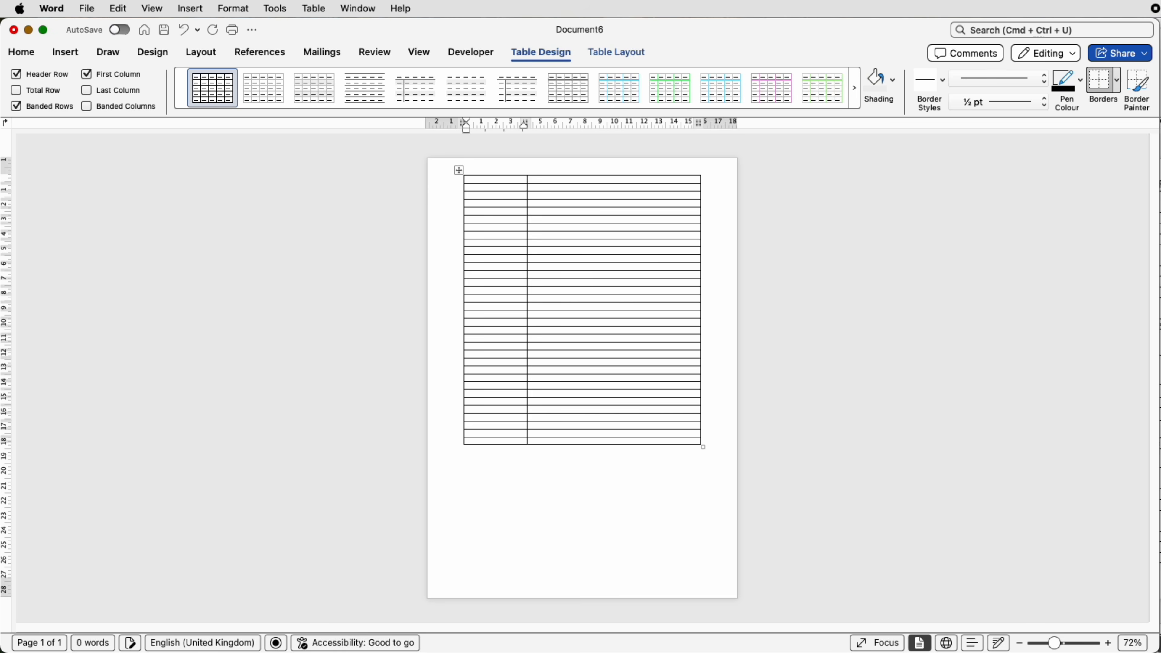
# Step: View the finished Incident Report Form document as a layout reference and return to the new document
pyautogui.click(1160, 182)
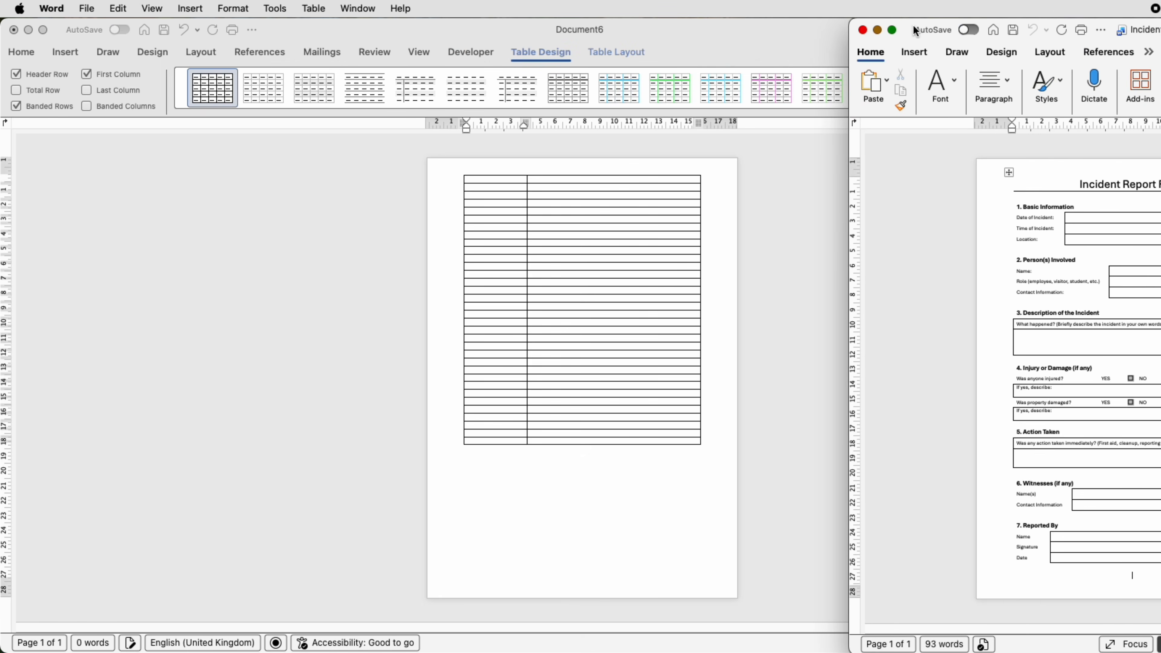
pyautogui.moveTo(914, 26); pyautogui.dragTo(746, 25)
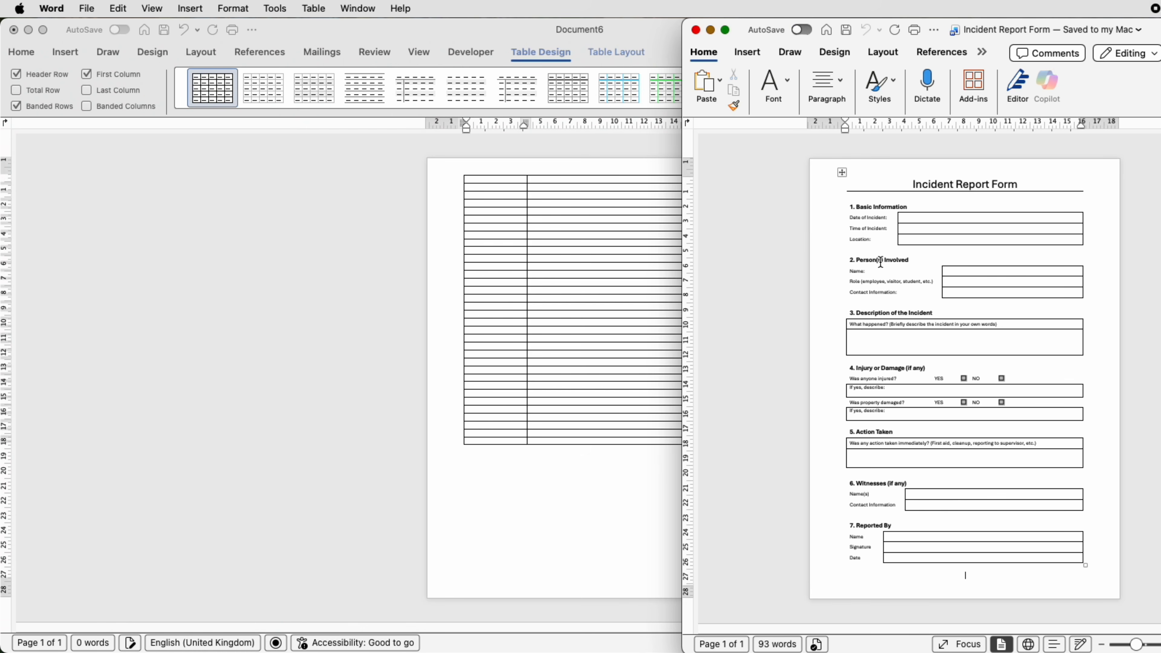
pyautogui.click(616, 150)
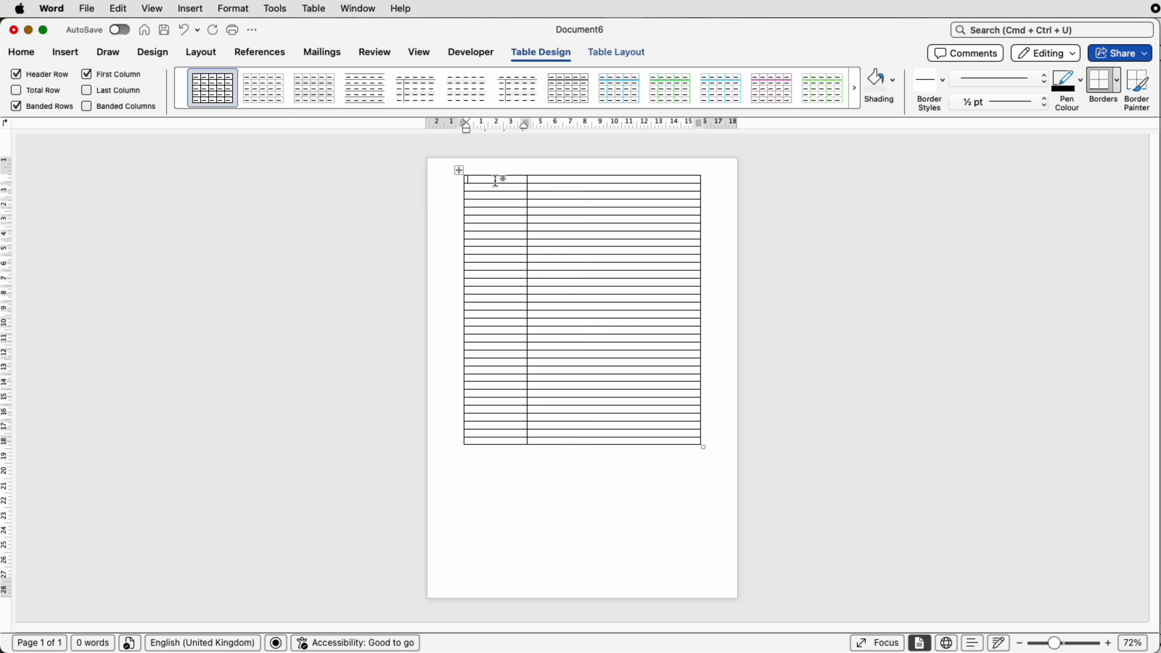
# Step: Merge the two cells of the table's first row into one
pyautogui.click(1059, 645)
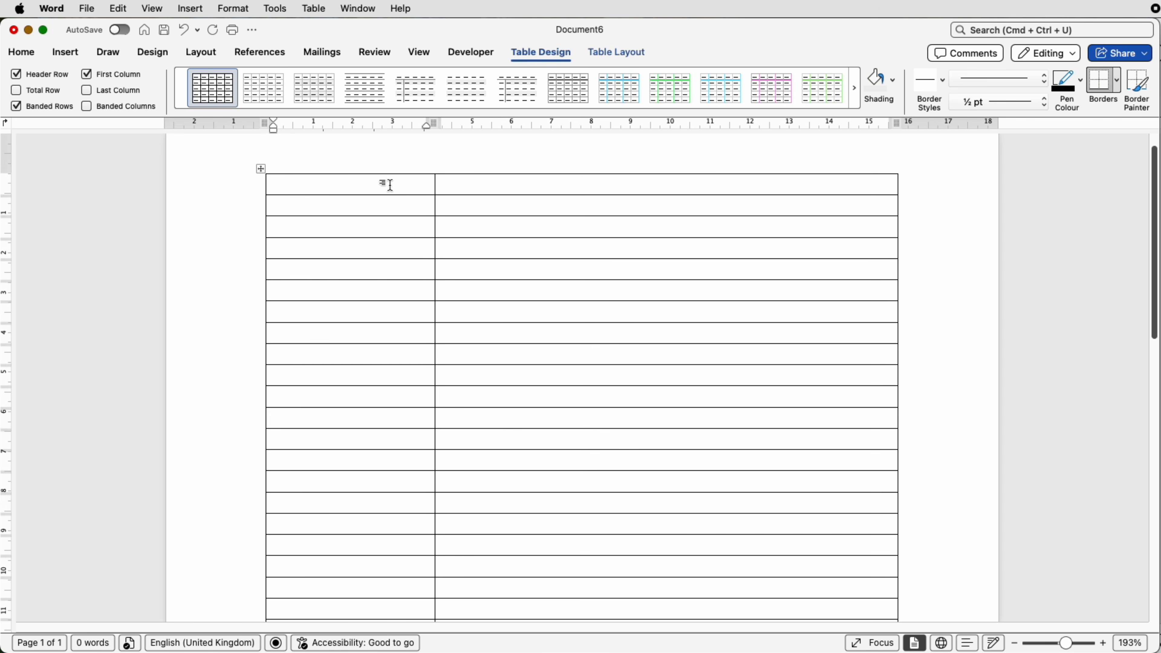
pyautogui.moveTo(391, 184); pyautogui.dragTo(446, 184)
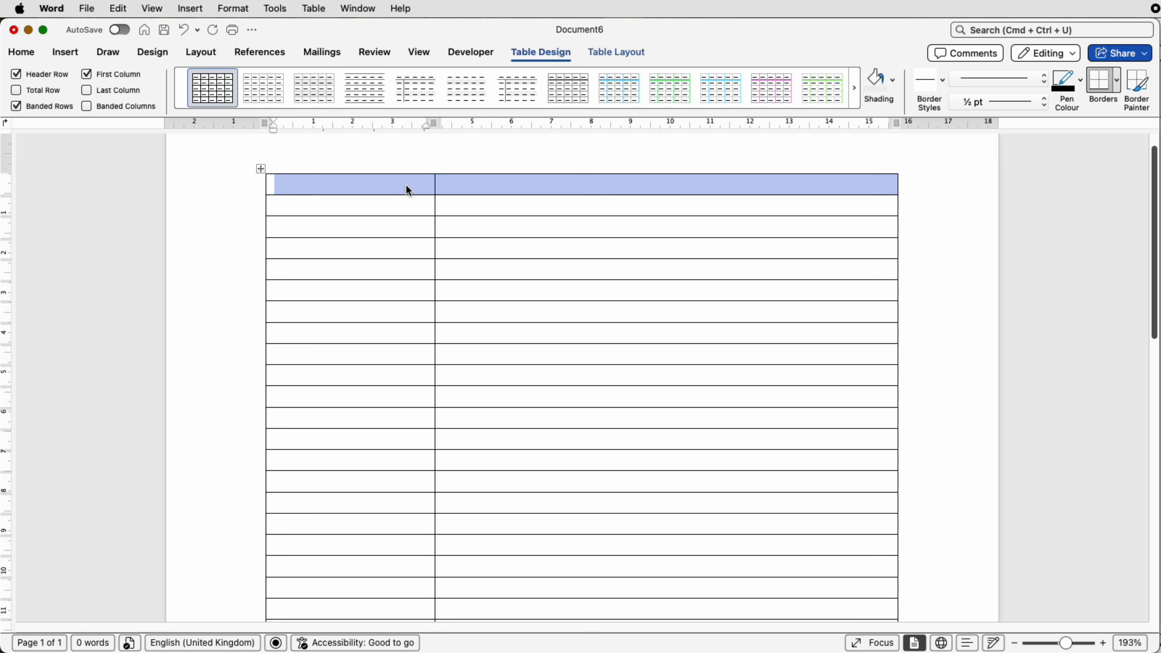
pyautogui.click(602, 55)
pyautogui.click(396, 91)
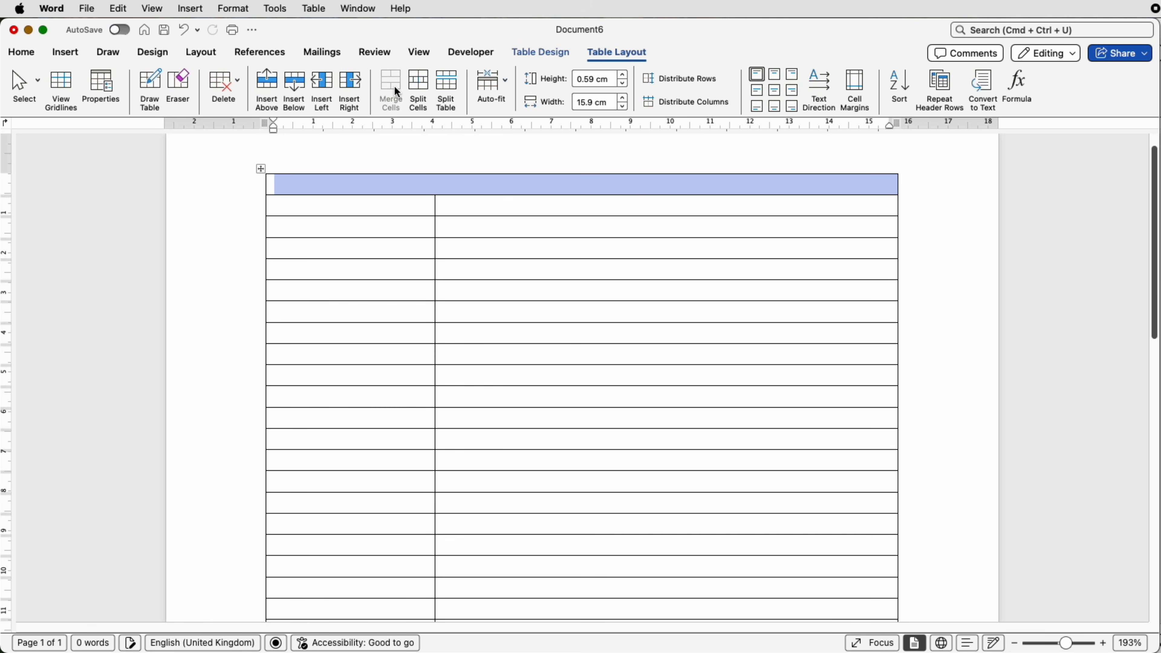
# Step: Enter the title "Incident Report Form" at size 22 in the merged first row and centre it
pyautogui.click(478, 191)
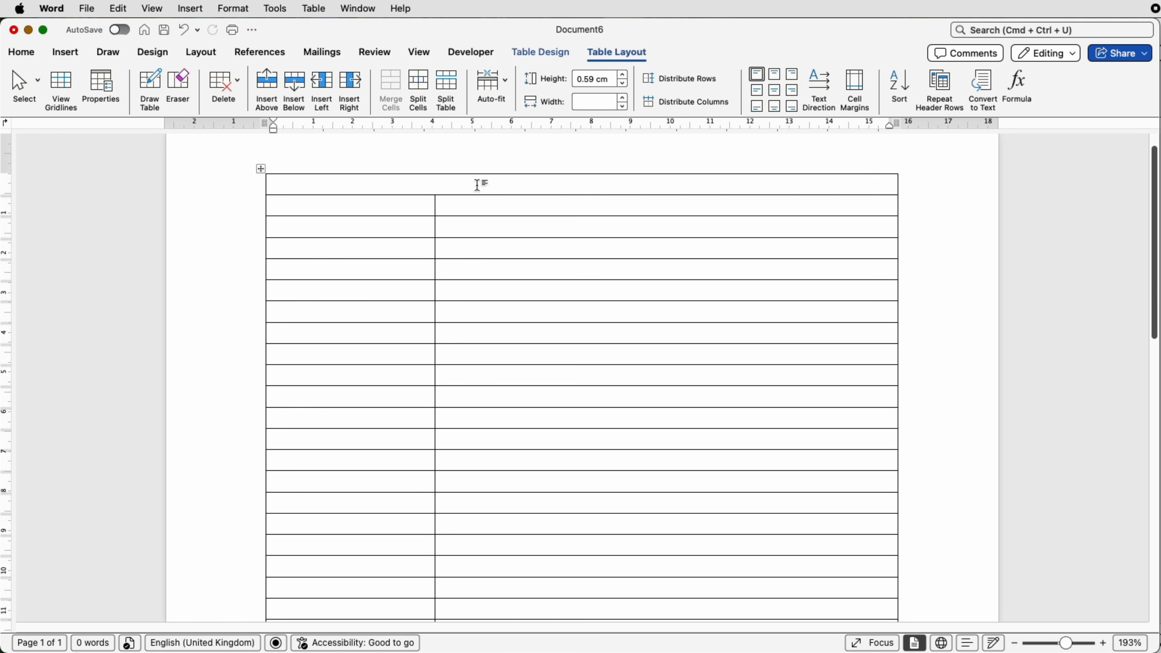
pyautogui.write('Incident Report Form')
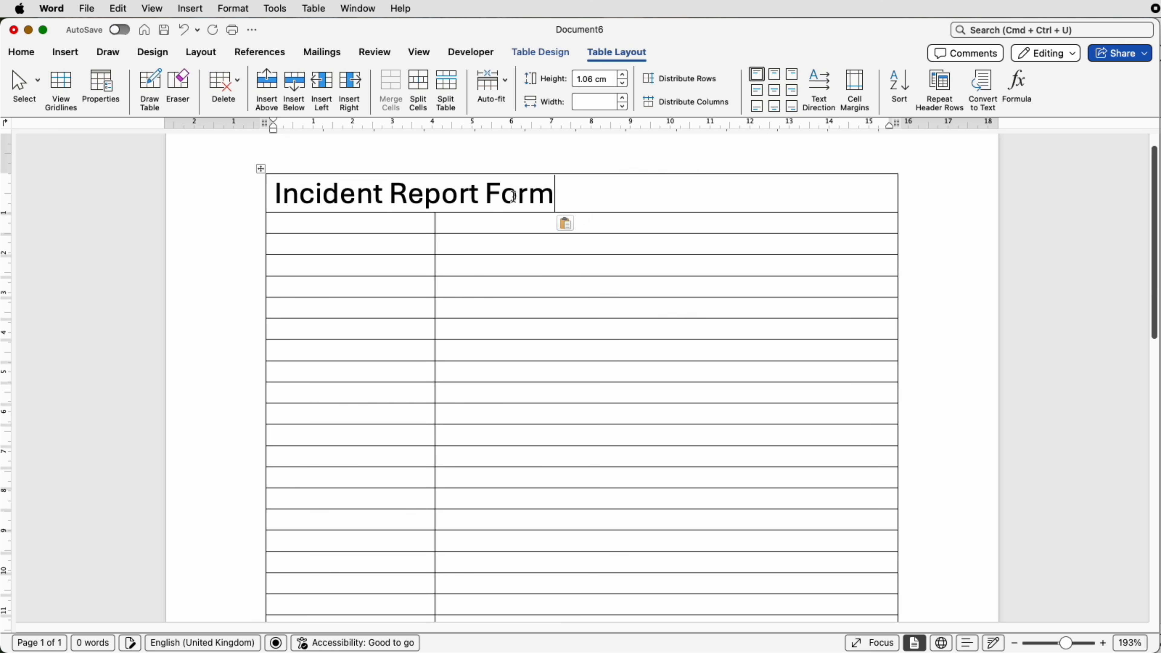
pyautogui.click(23, 53)
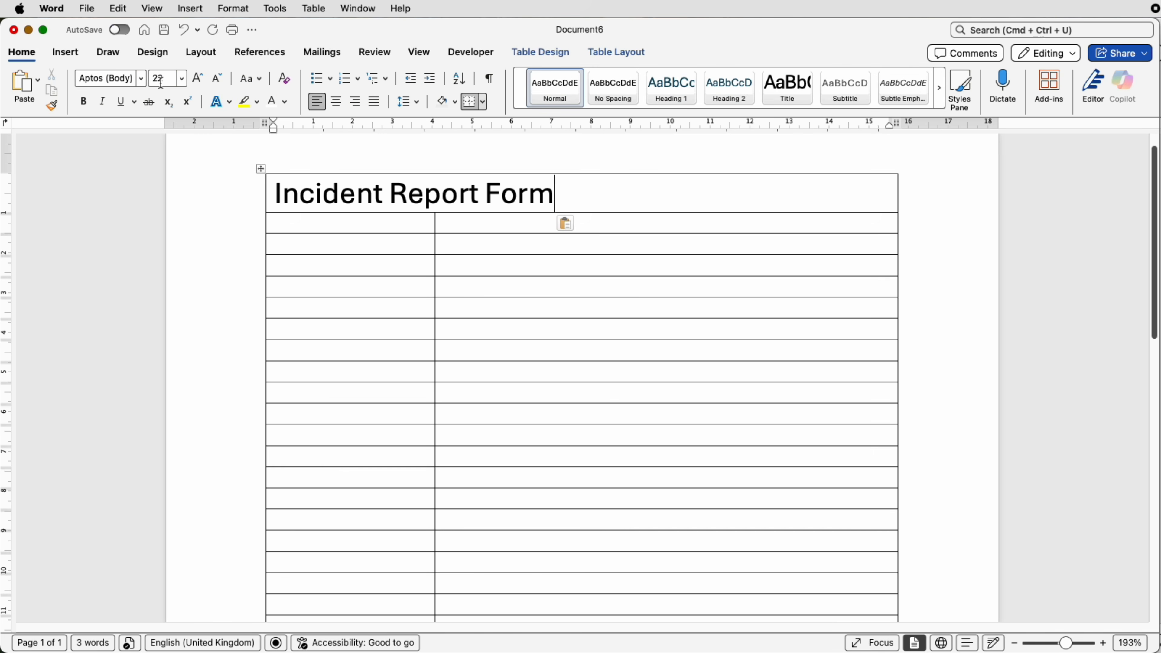
pyautogui.click(337, 102)
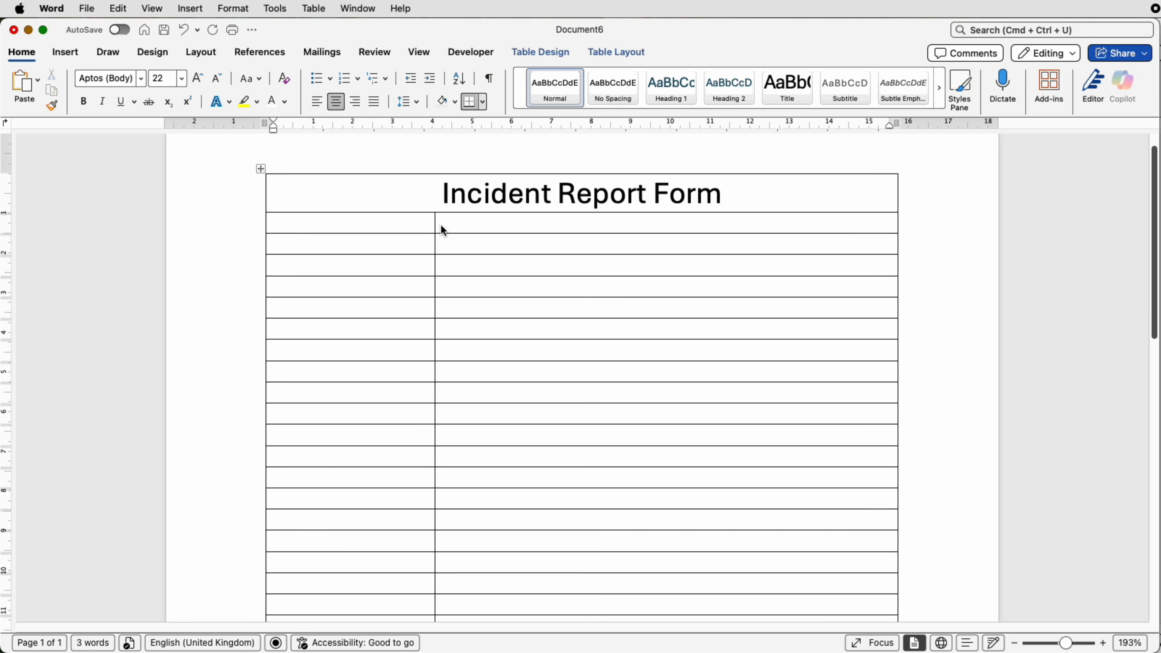
# Step: Merge the two cells in each of the second and third table rows
pyautogui.moveTo(422, 225); pyautogui.dragTo(453, 223)
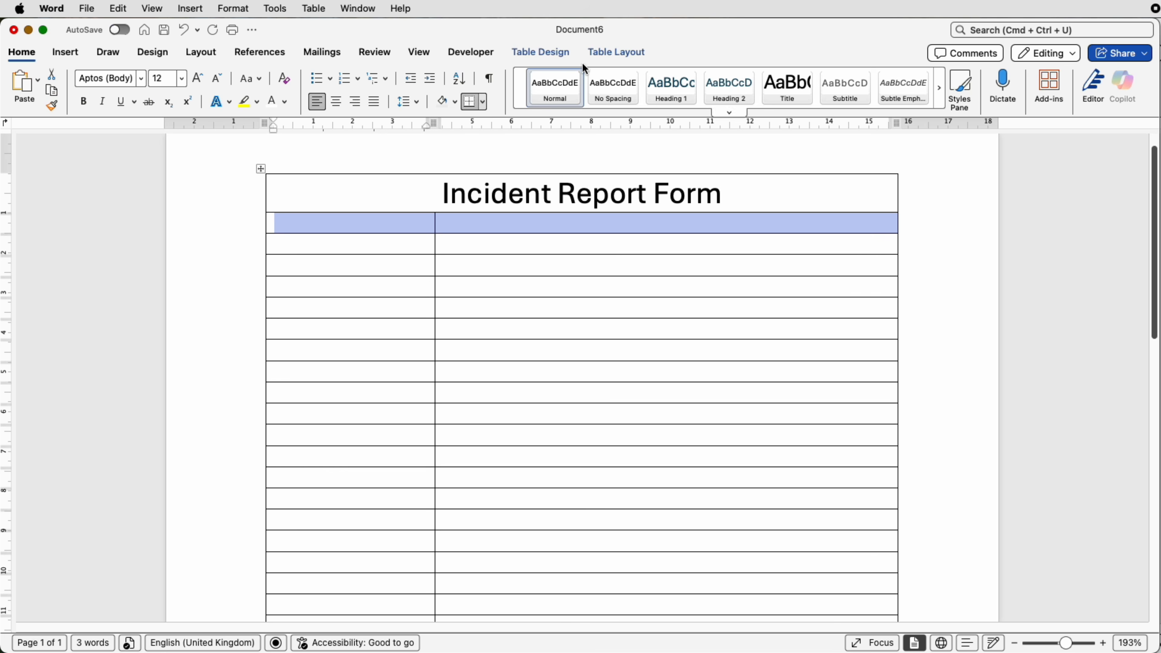
pyautogui.click(597, 54)
pyautogui.click(390, 89)
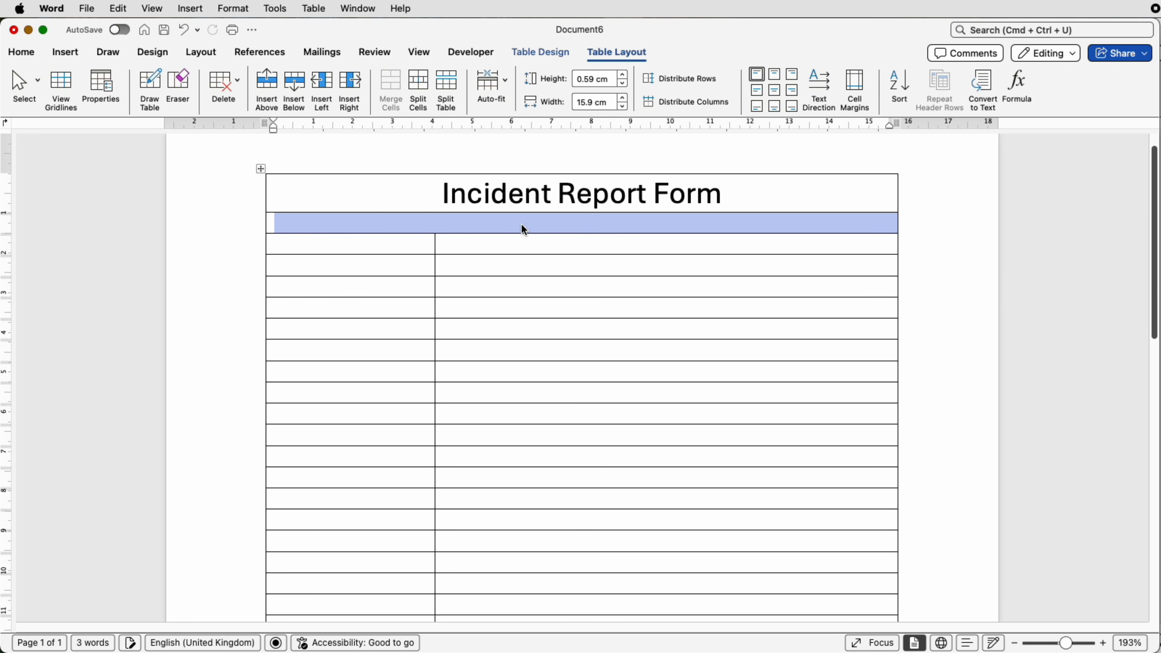
pyautogui.moveTo(405, 243); pyautogui.dragTo(452, 248)
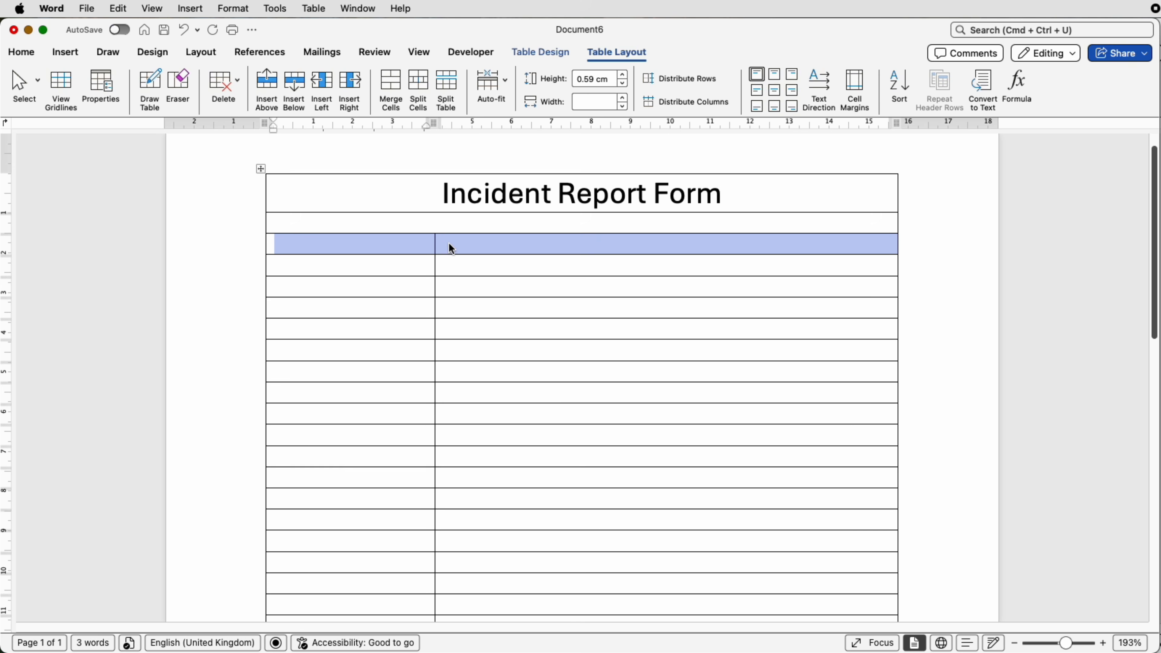
pyautogui.click(394, 88)
# Step: Enter the heading "1. Basic Information" in the third row and undo its automatic numbering
pyautogui.click(387, 246)
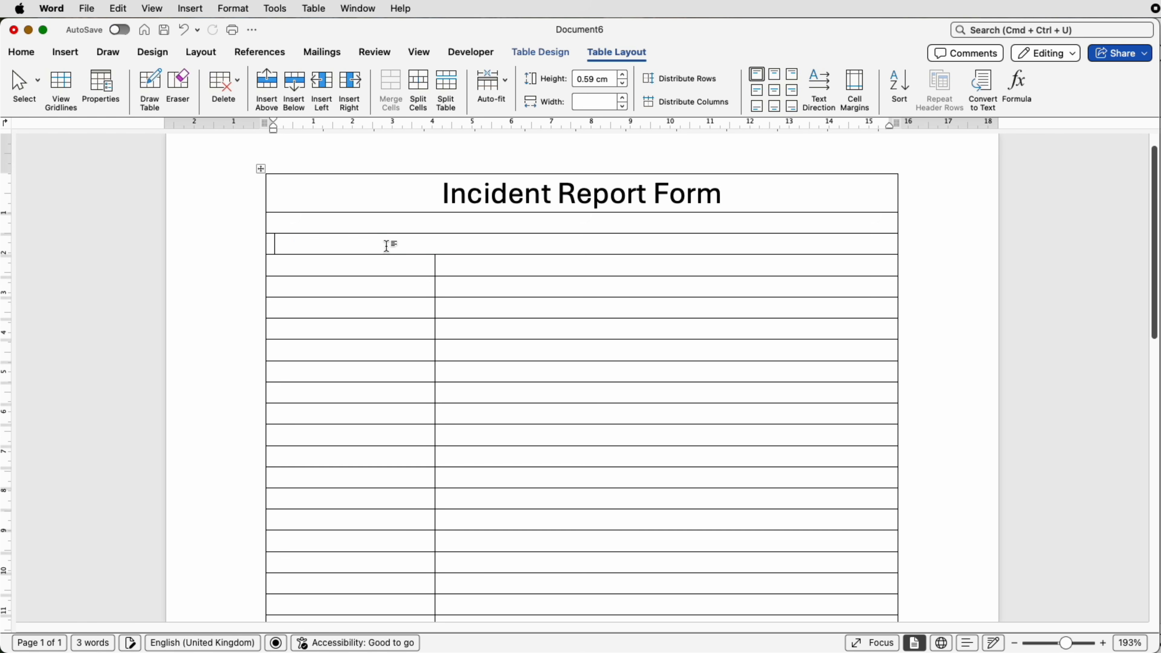
pyautogui.write('1. ')
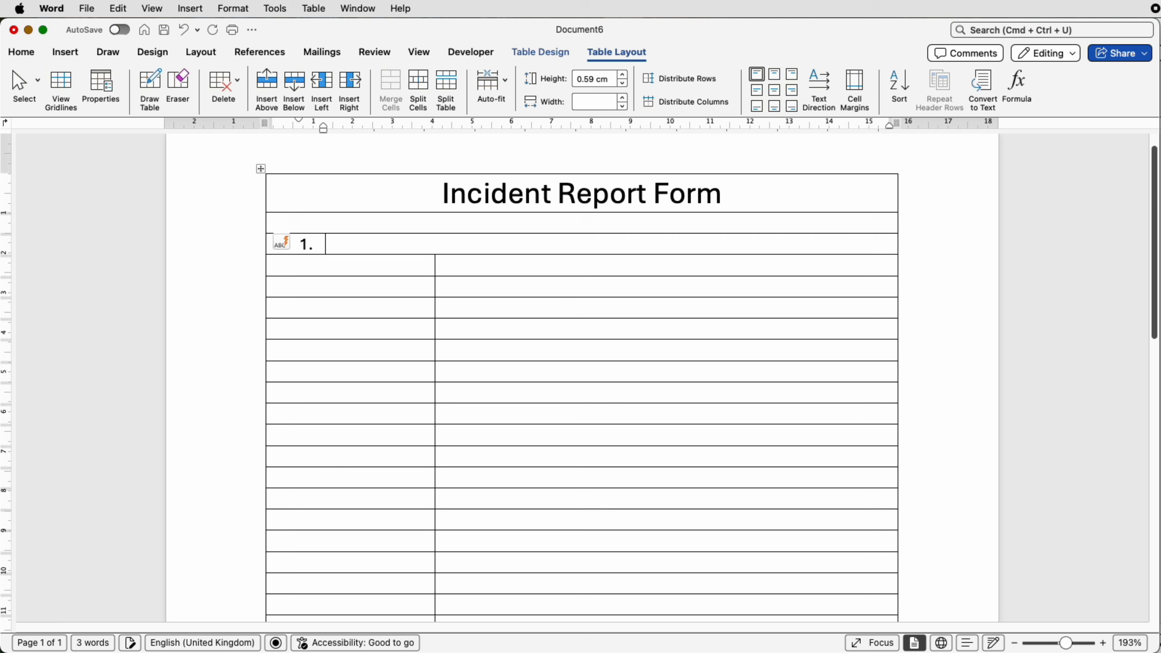
pyautogui.write('Basic Information')
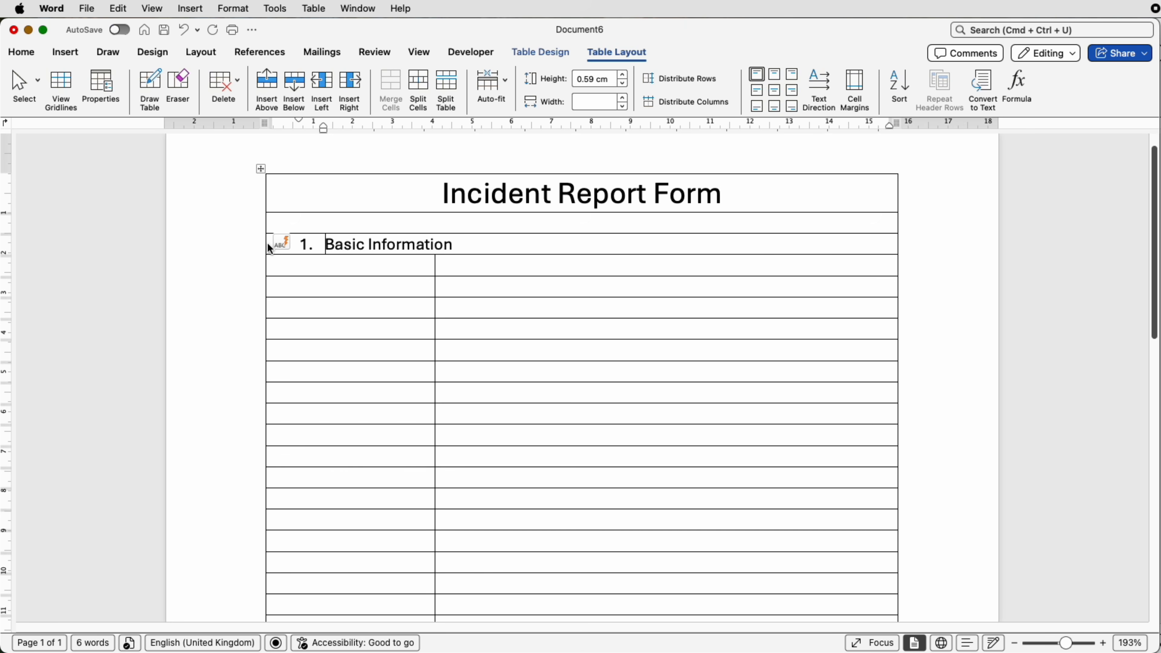
pyautogui.click(295, 243)
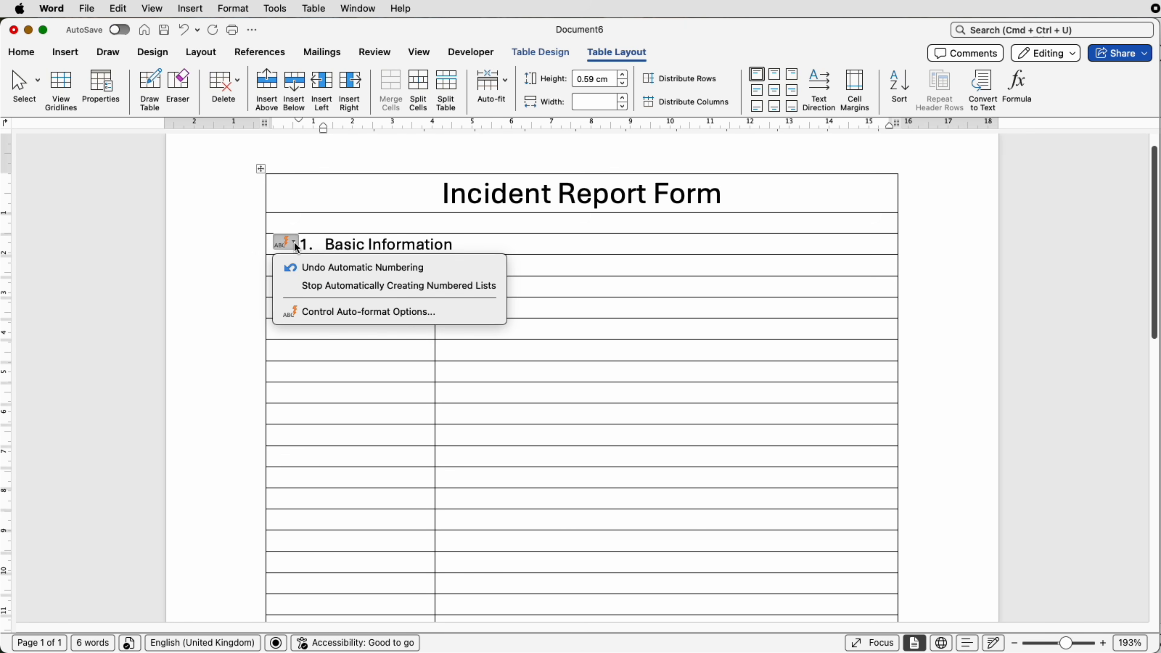
pyautogui.click(300, 269)
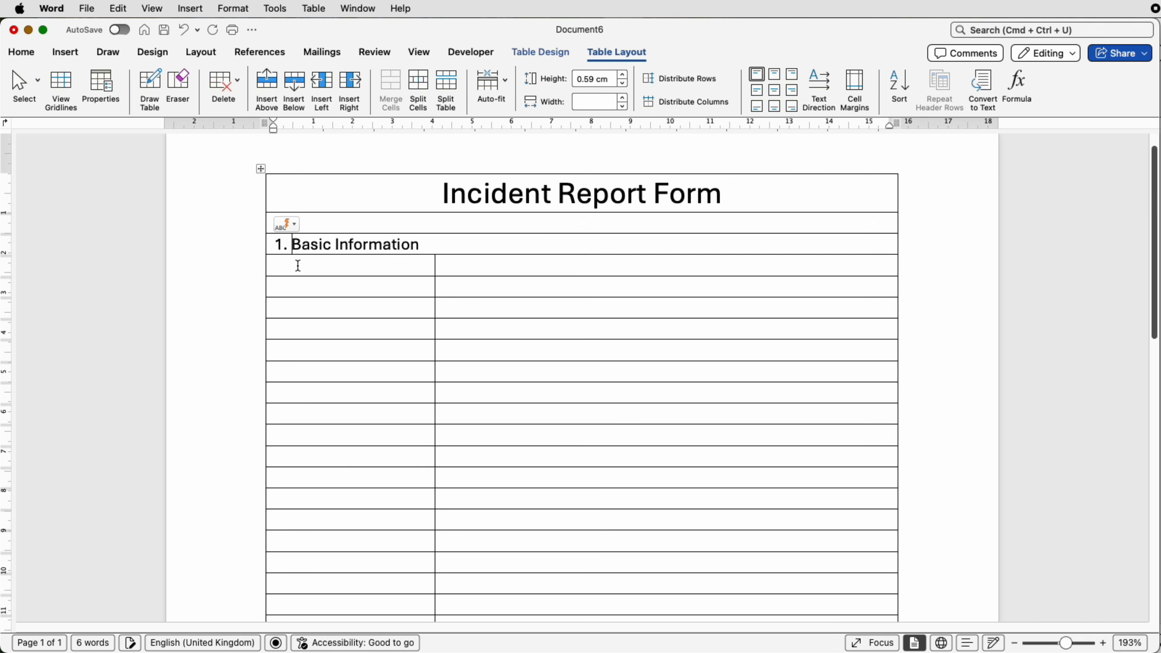
# Step: Fill the first-column cells below the heading with the labels "Date of Incident:", "Time of Incident:" and "Location:"
pyautogui.click(475, 249)
pyautogui.click(340, 265)
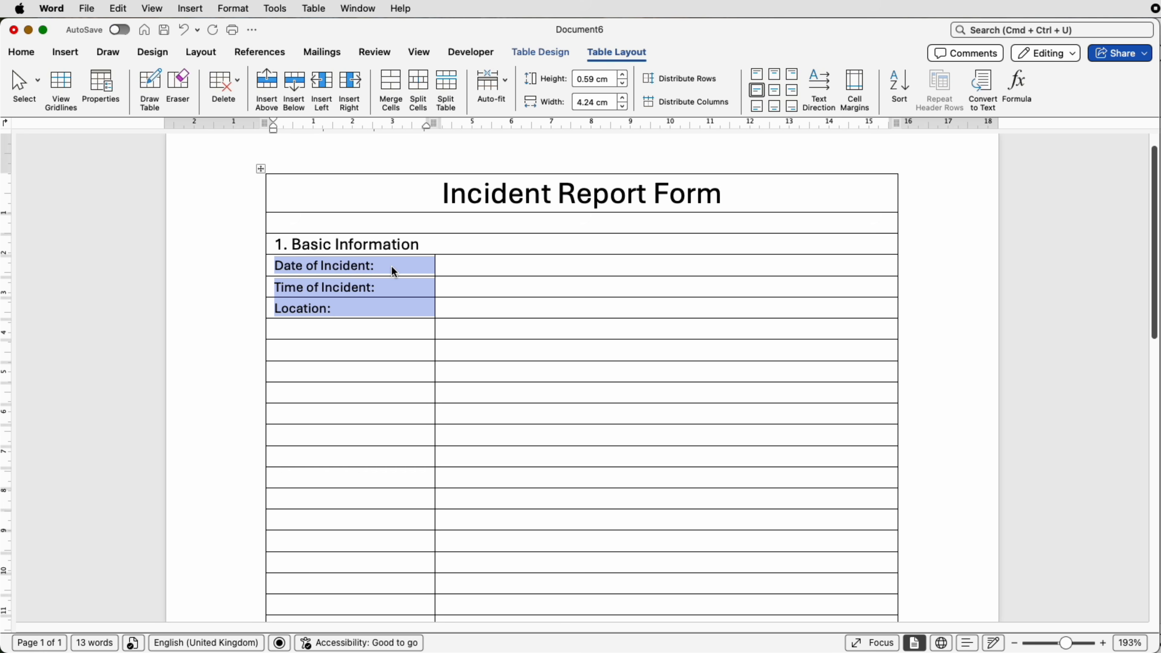
pyautogui.click(392, 271)
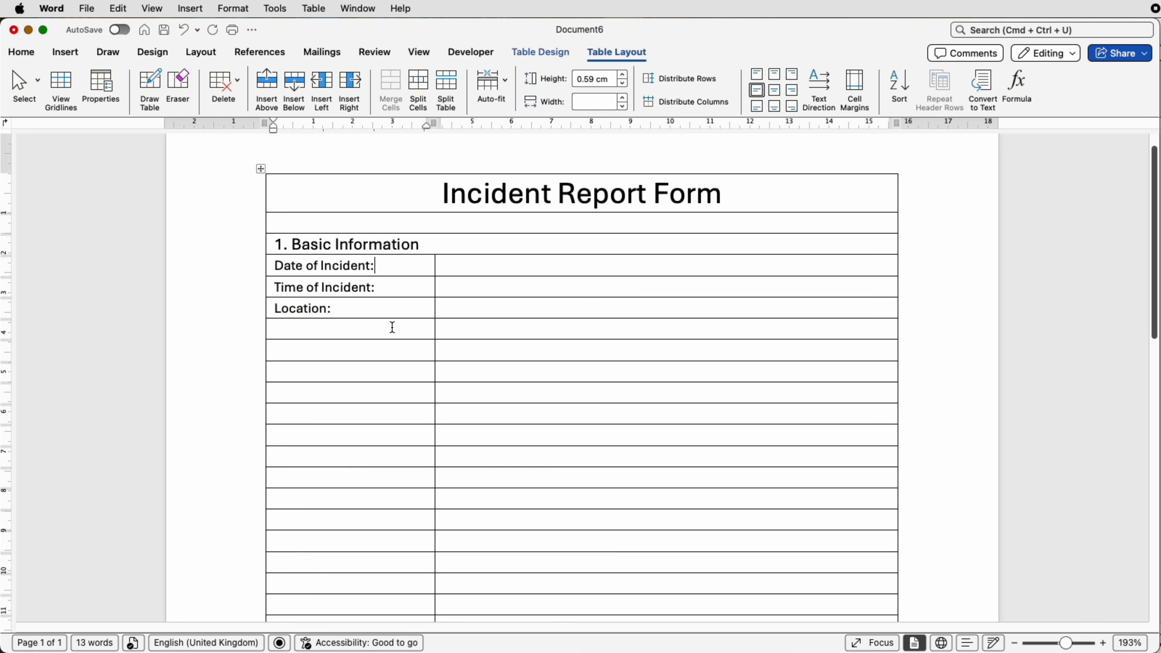
# Step: Merge the two cells in each of the two rows below the Location row
pyautogui.moveTo(393, 328); pyautogui.dragTo(454, 327)
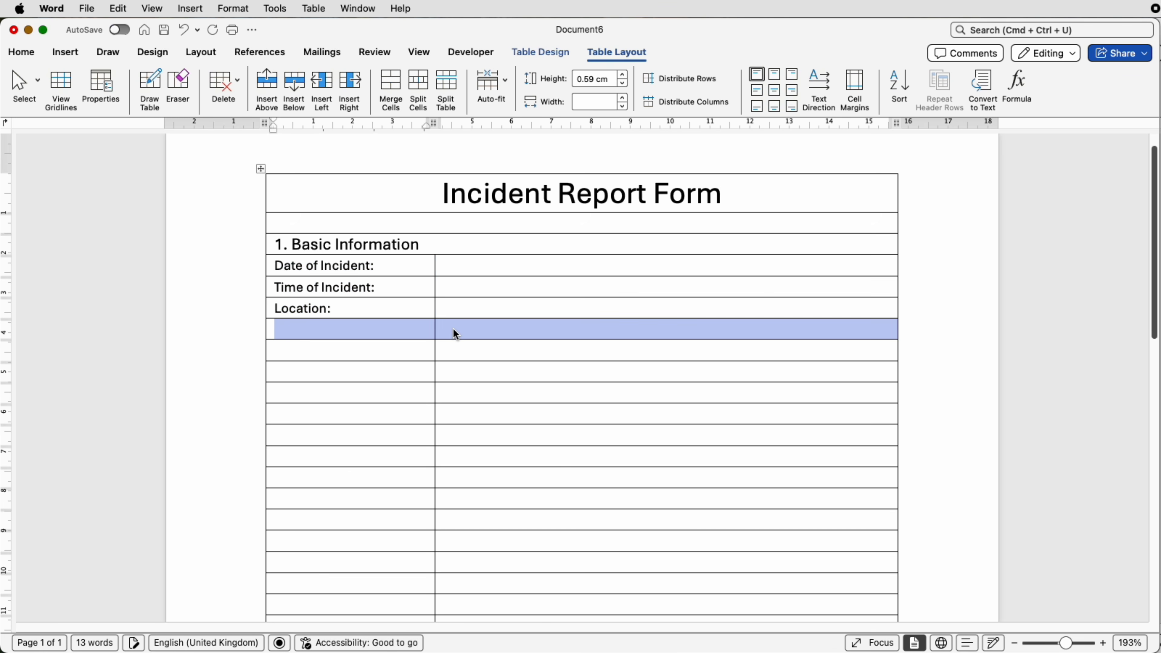
pyautogui.click(397, 86)
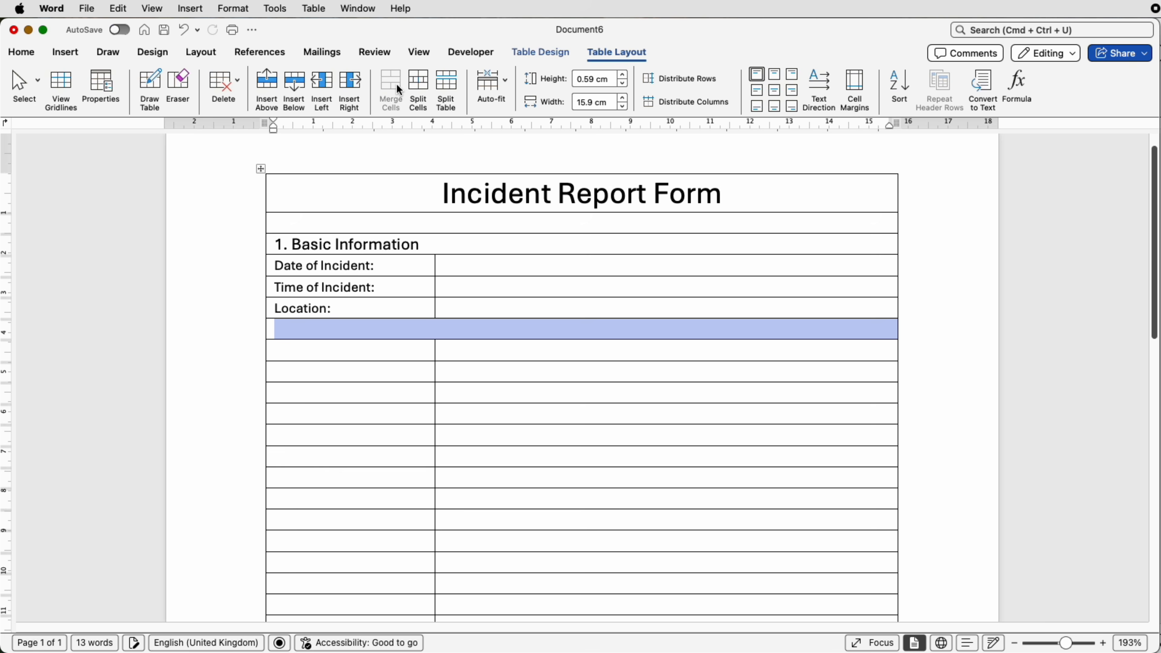
pyautogui.moveTo(402, 351); pyautogui.dragTo(446, 352)
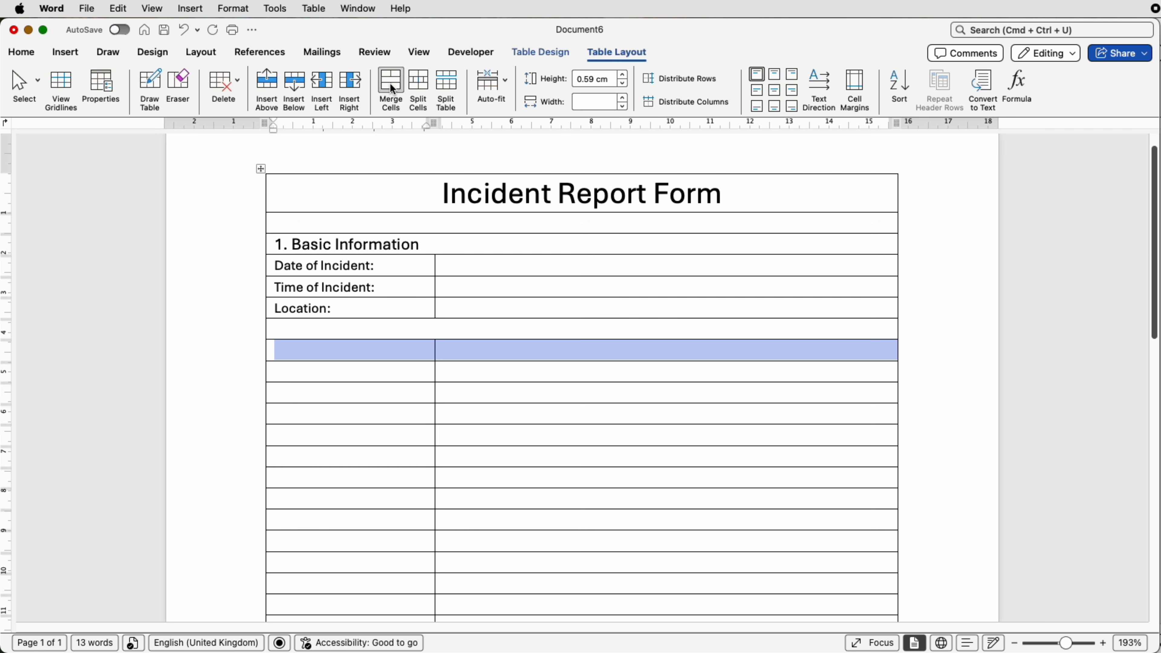
pyautogui.click(392, 86)
# Step: Add the headings "2. Person(s) Involved", "3. Description of the Incident" and "4. Injury or Damage (if any)" with their field labels
pyautogui.write('2. Person(s) Involved')
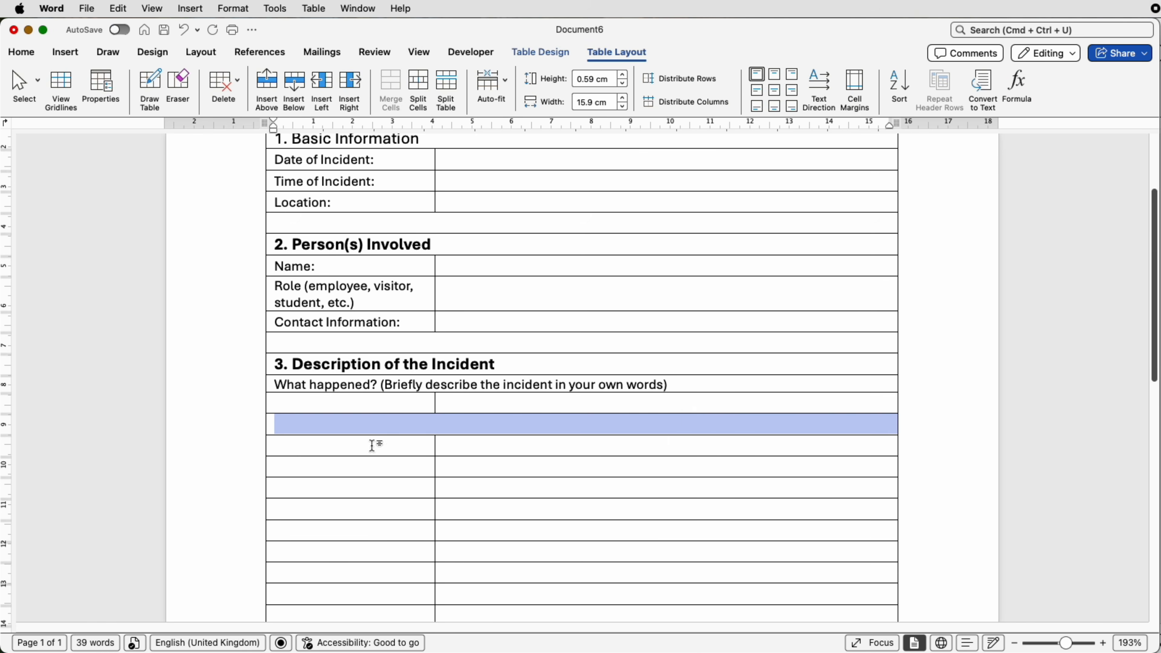
pyautogui.write('4. Injury or Damage (if any)')
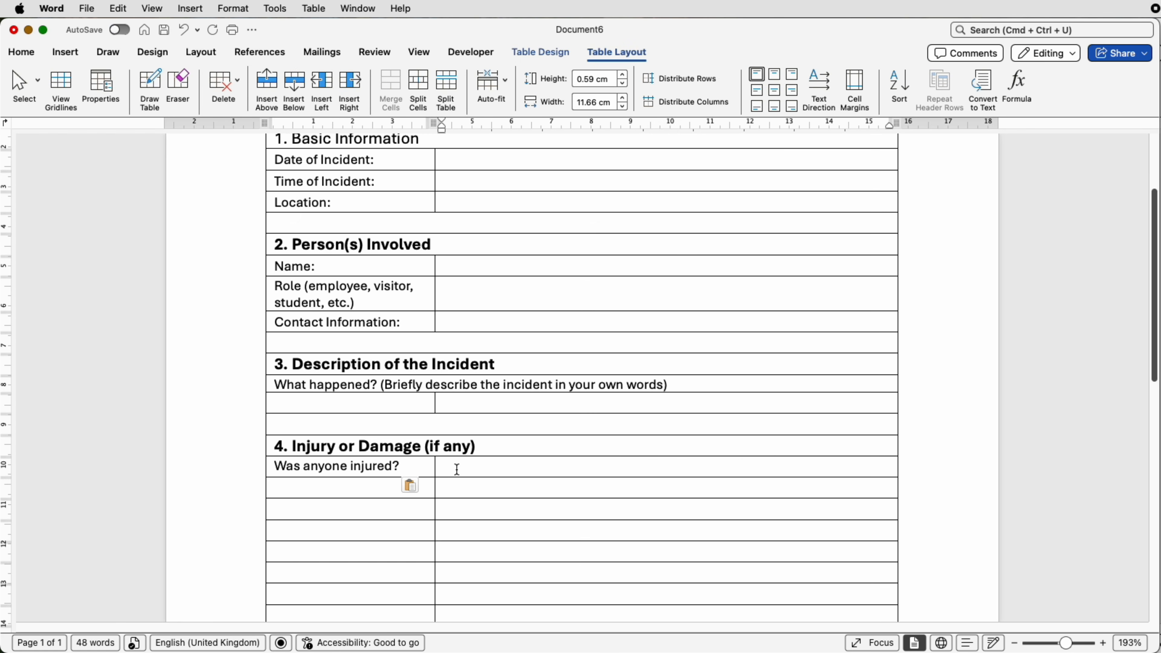
# Step: Split the empty answer cell beside "Was anyone injured?" into 5 columns and 1 row
pyautogui.click(457, 470)
pyautogui.click(418, 86)
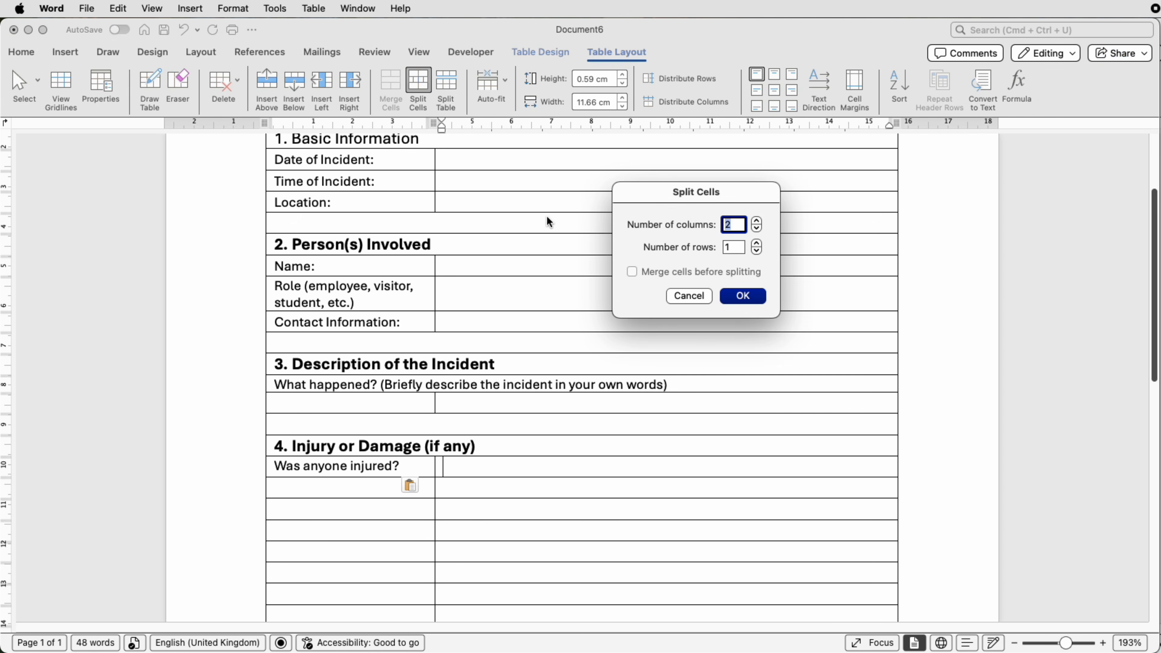
pyautogui.click(758, 222)
pyautogui.click(758, 222)
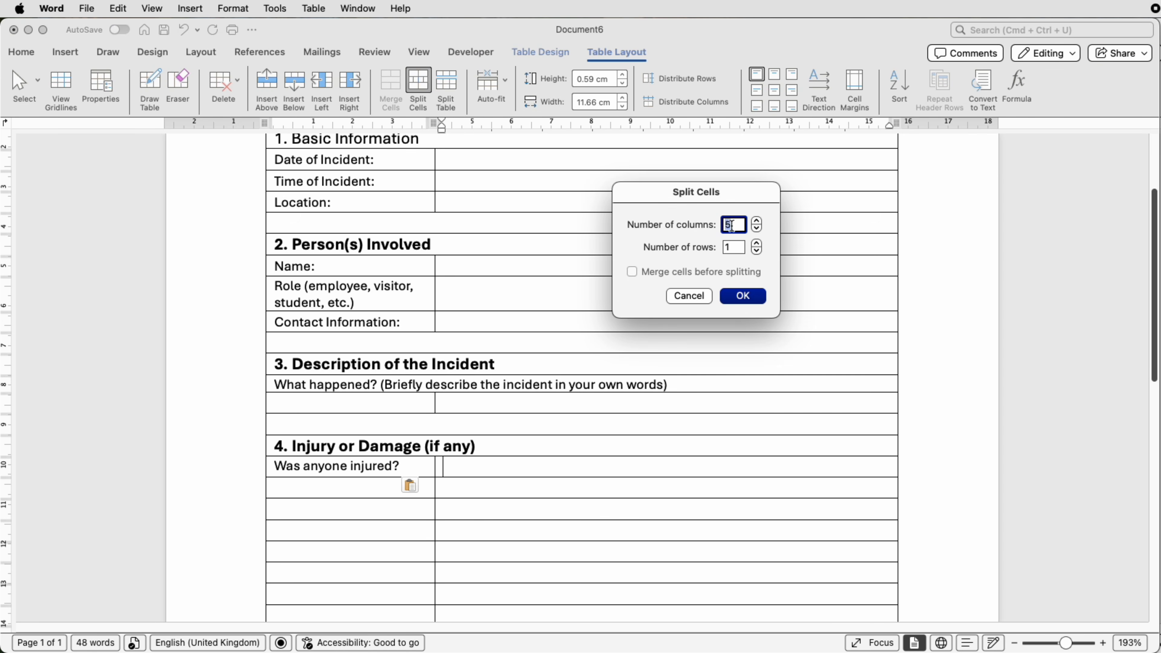
pyautogui.click(742, 296)
# Step: Enter "YES" in the first and "NO" in the third of the split cells beside "Was anyone injured?"
pyautogui.write('YES')
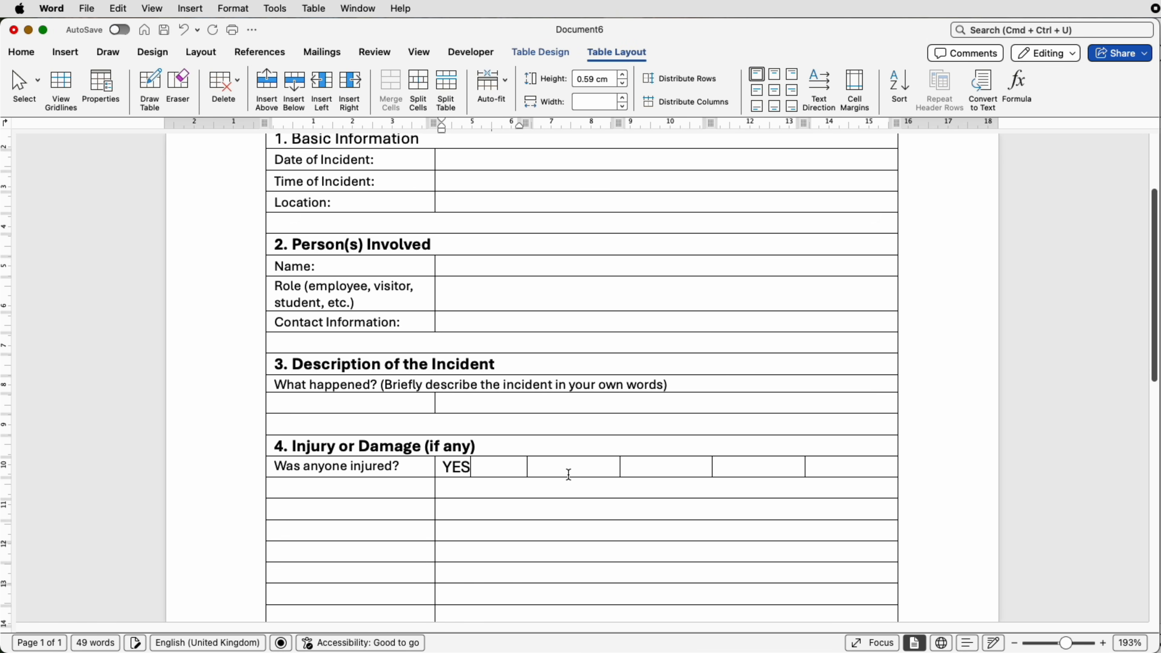
pyautogui.click(658, 471)
pyautogui.write('NO')
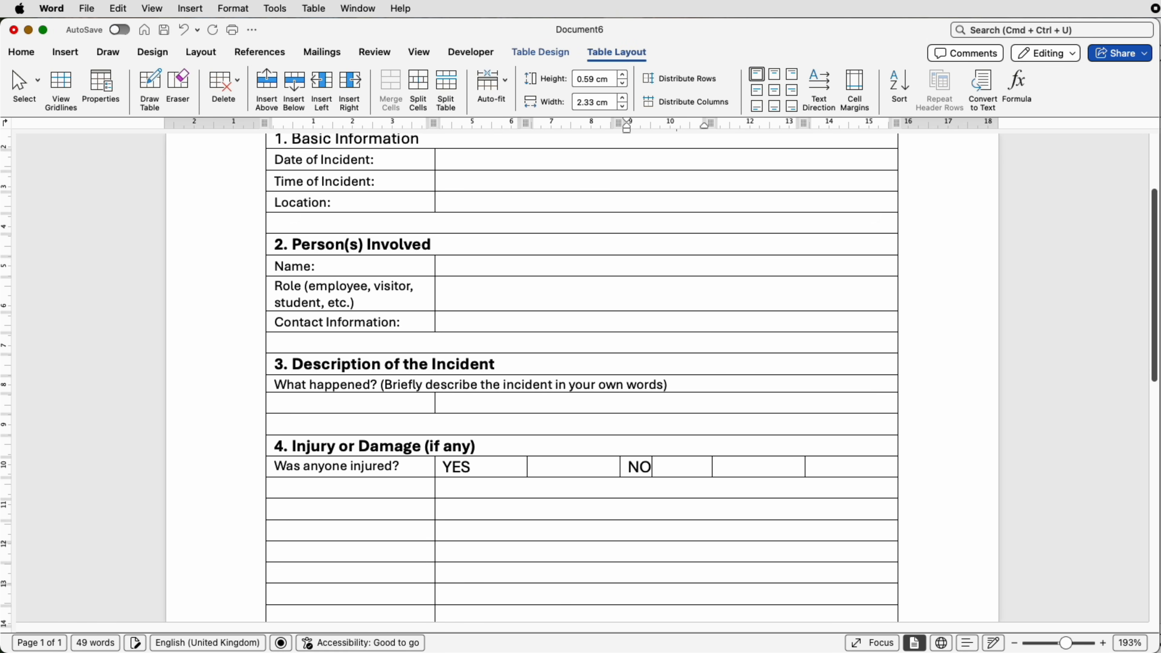
# Step: Narrow the empty cell following "NO" in the "Was anyone injured?" row by moving its right border inward
pyautogui.moveTo(731, 467); pyautogui.dragTo(816, 470)
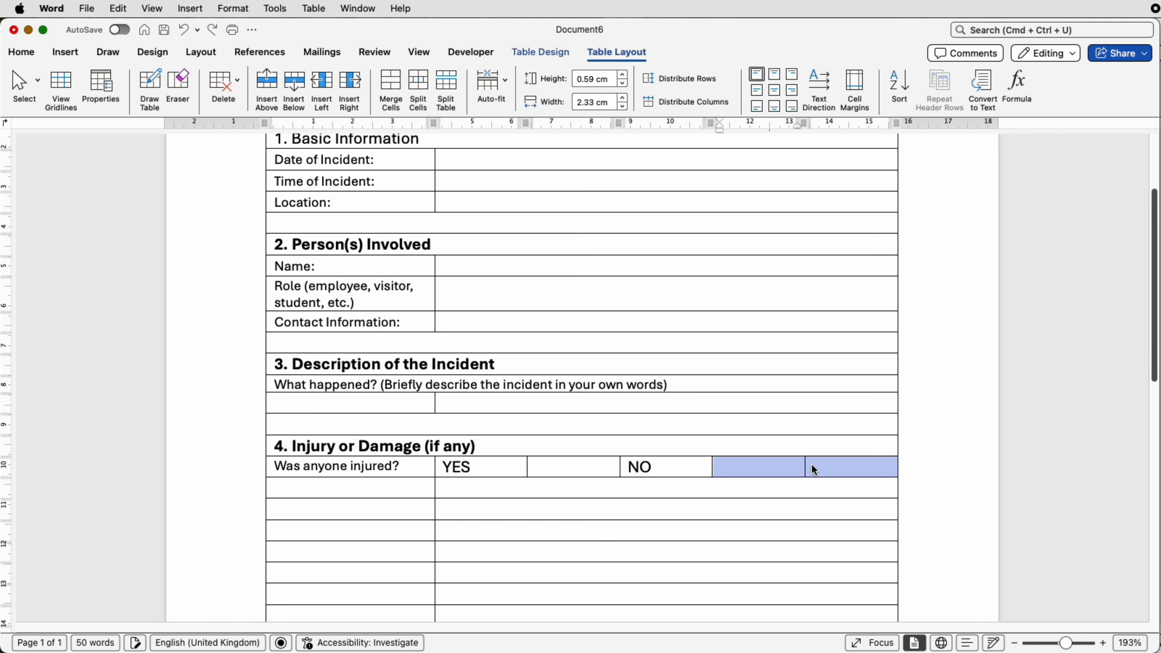
pyautogui.moveTo(805, 465); pyautogui.dragTo(760, 466)
pyautogui.moveTo(760, 466); pyautogui.dragTo(740, 470)
pyautogui.click(572, 467)
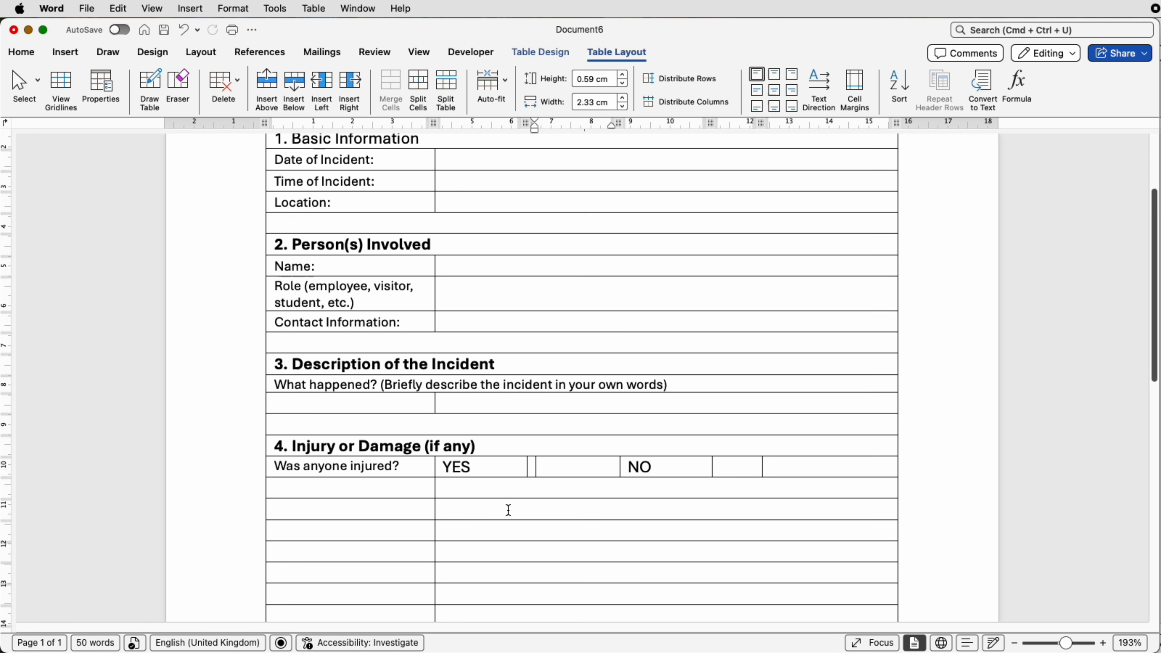
# Step: Delete the two empty rows directly below the "Was anyone injured?" row
pyautogui.moveTo(454, 510); pyautogui.dragTo(424, 494)
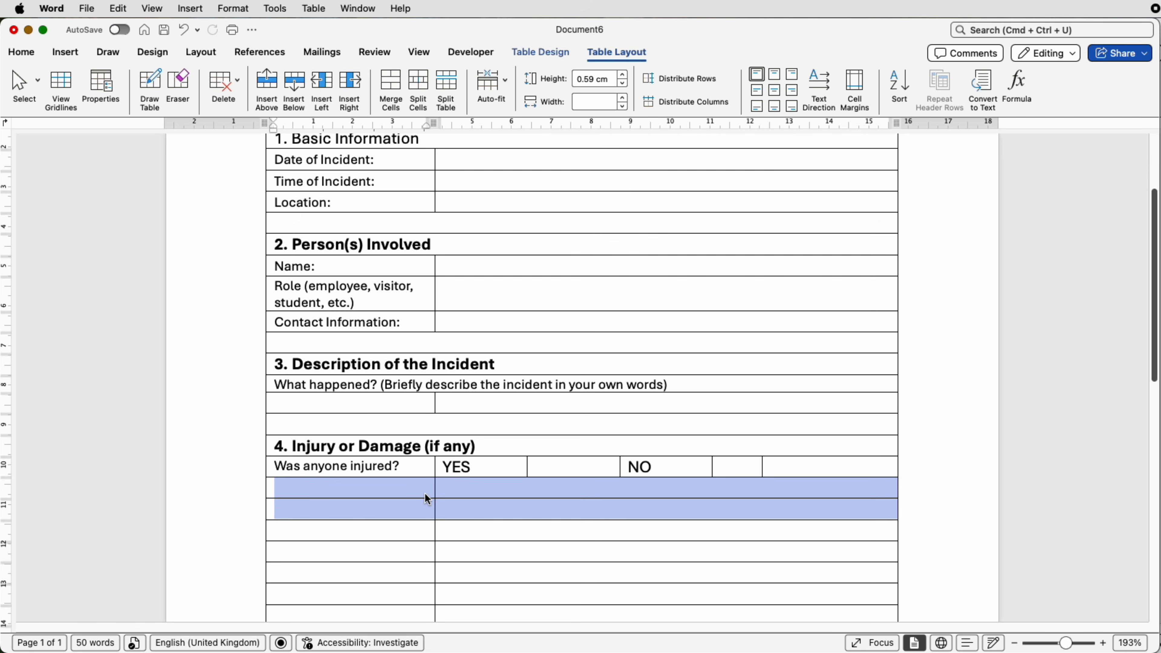
pyautogui.rightClick(425, 494)
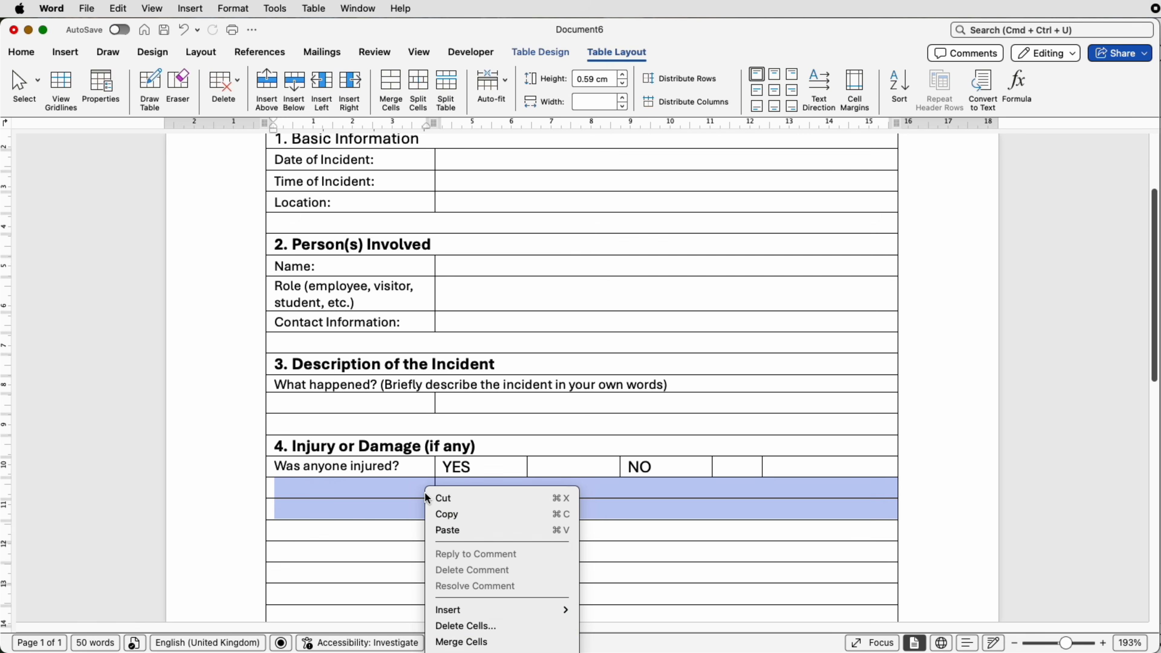
pyautogui.click(462, 626)
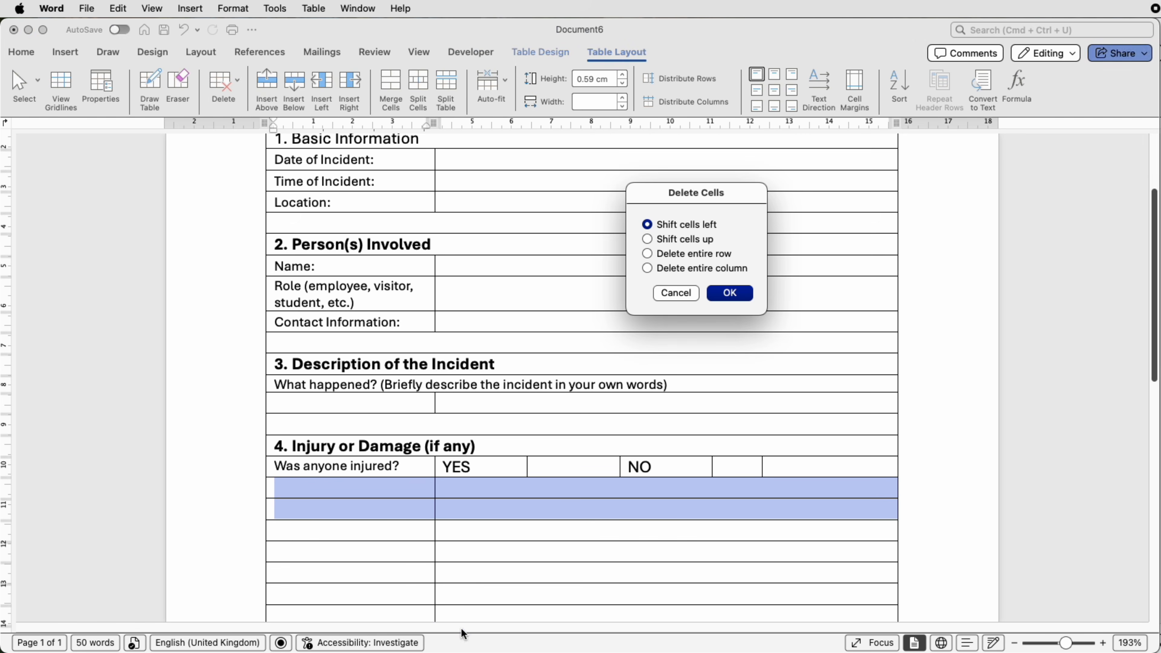
pyautogui.click(744, 297)
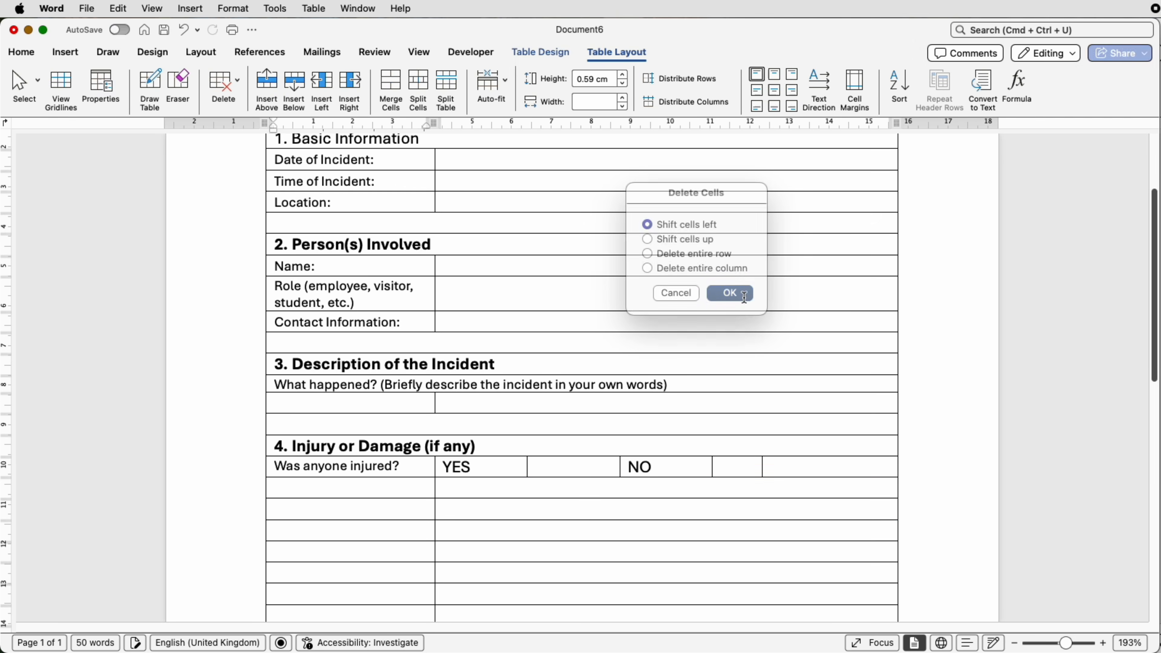
# Step: Insert two rows with the same cell layout below the "Was anyone injured?" row
pyautogui.click(549, 466)
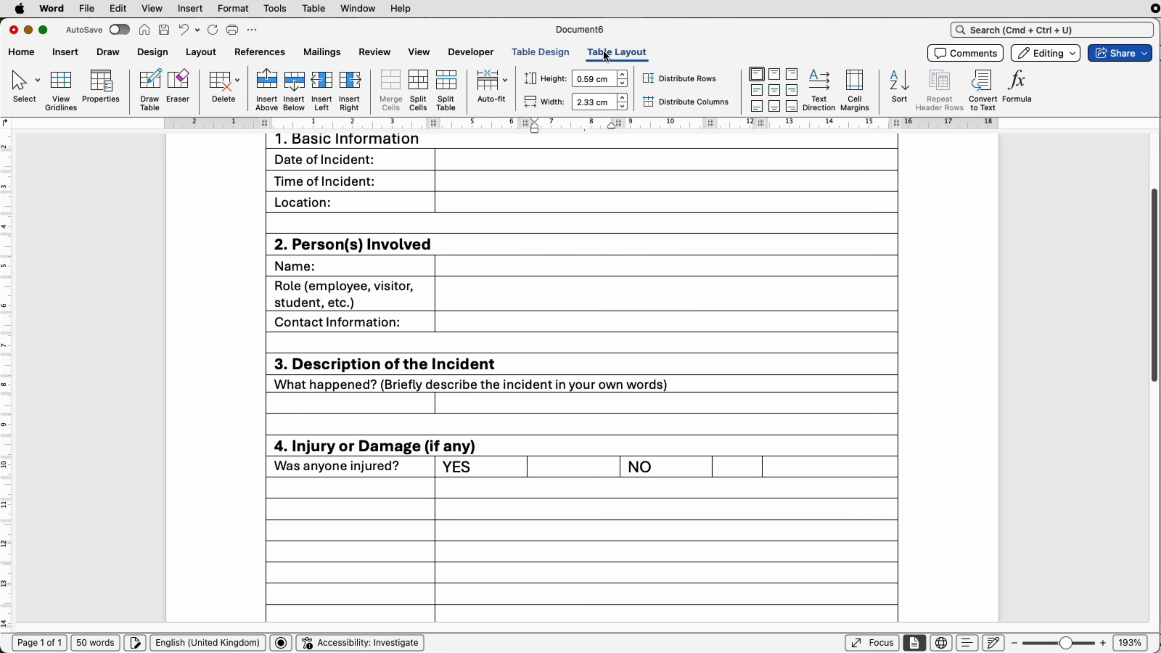
pyautogui.click(291, 81)
pyautogui.click(291, 82)
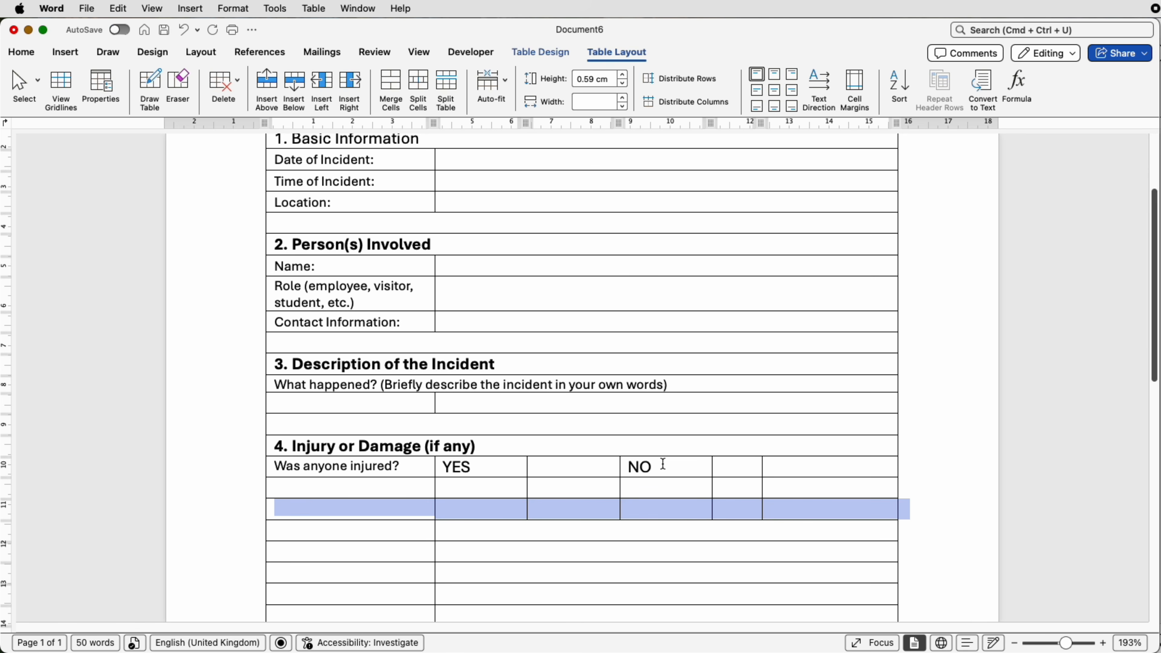
pyautogui.click(427, 488)
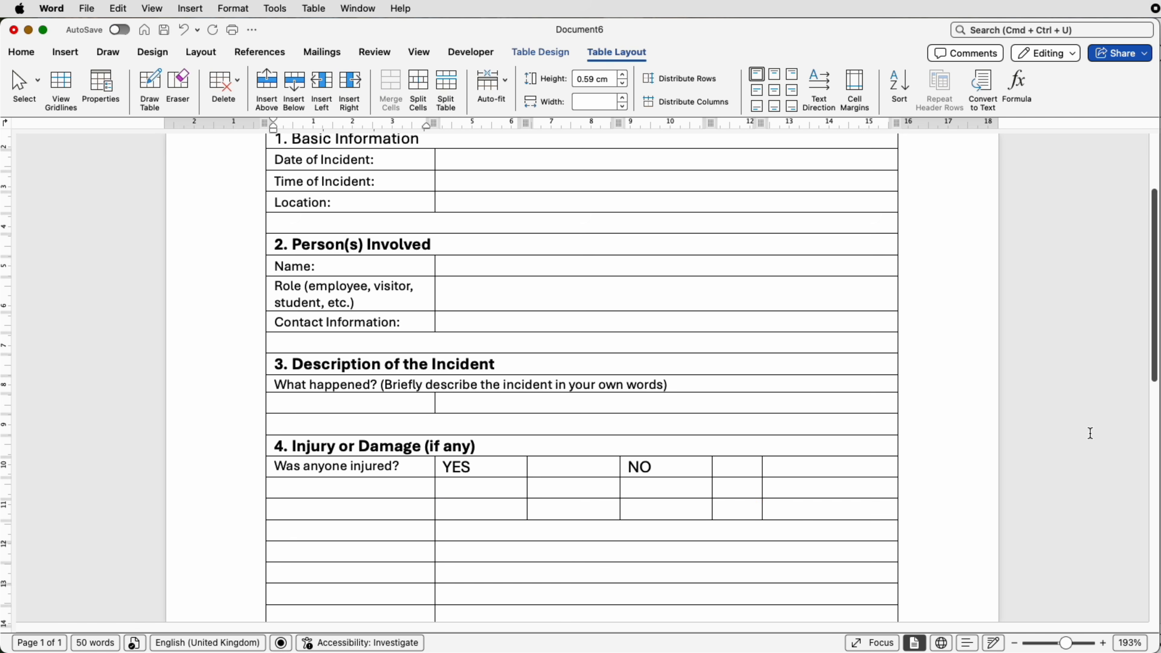
# Step: Copy "If yes, describe:" from the finished Incident Report Form document into the row below "Was anyone injured?" and merge that row into one cell
pyautogui.moveTo(776, 485); pyautogui.dragTo(504, 482)
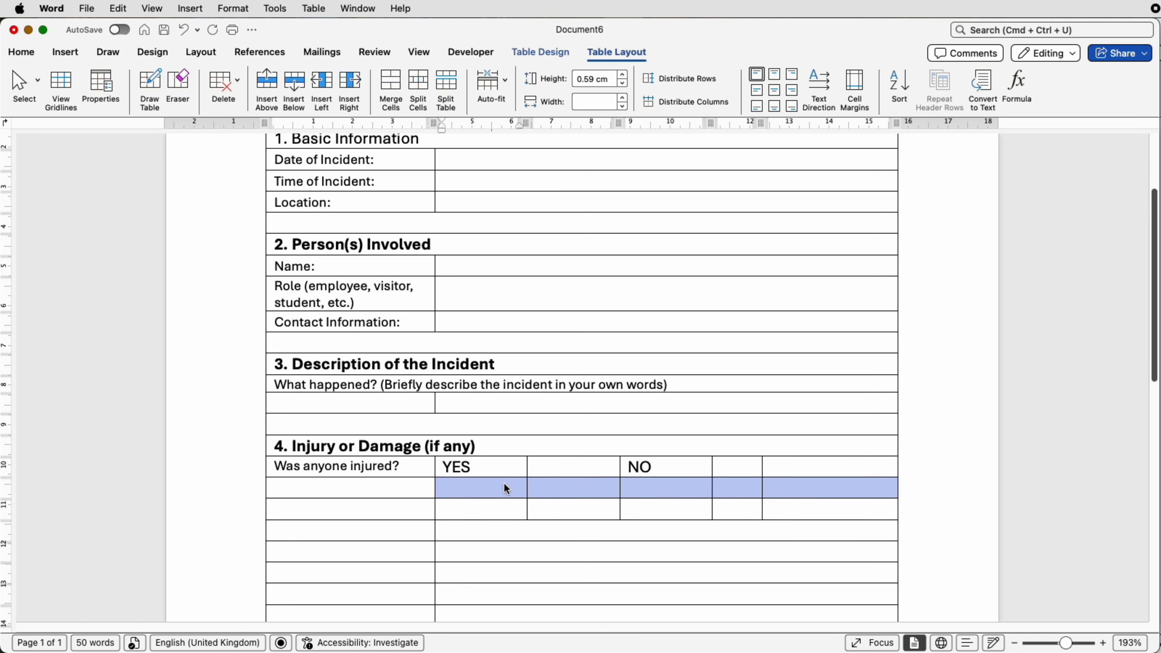
pyautogui.click(391, 85)
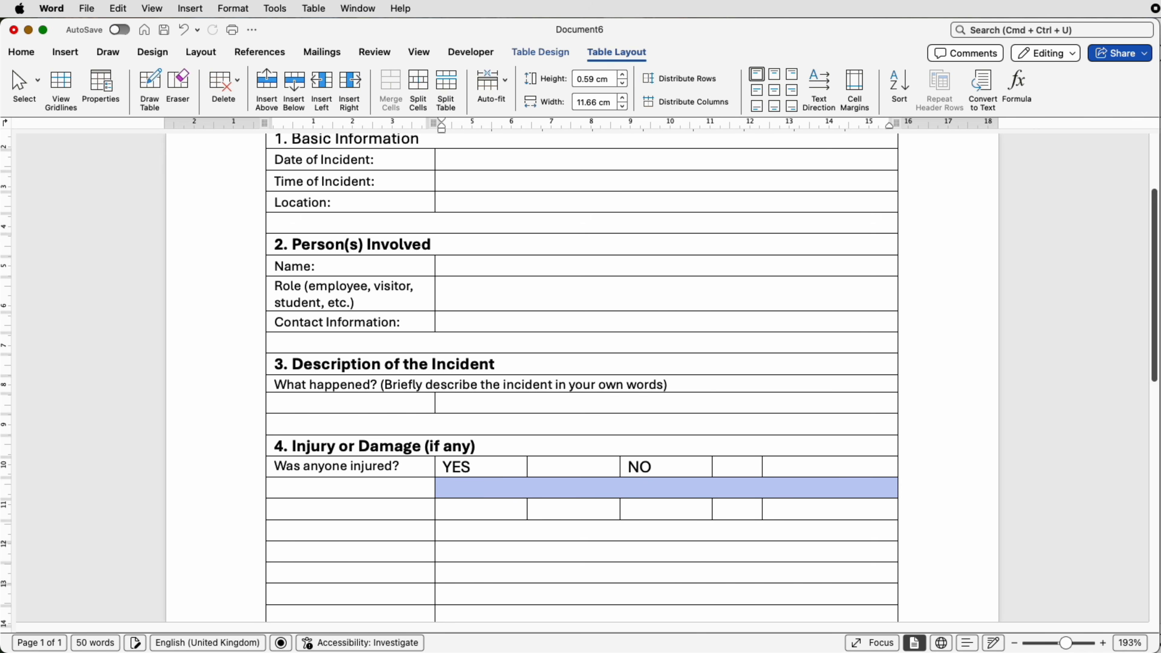
pyautogui.click(1160, 411)
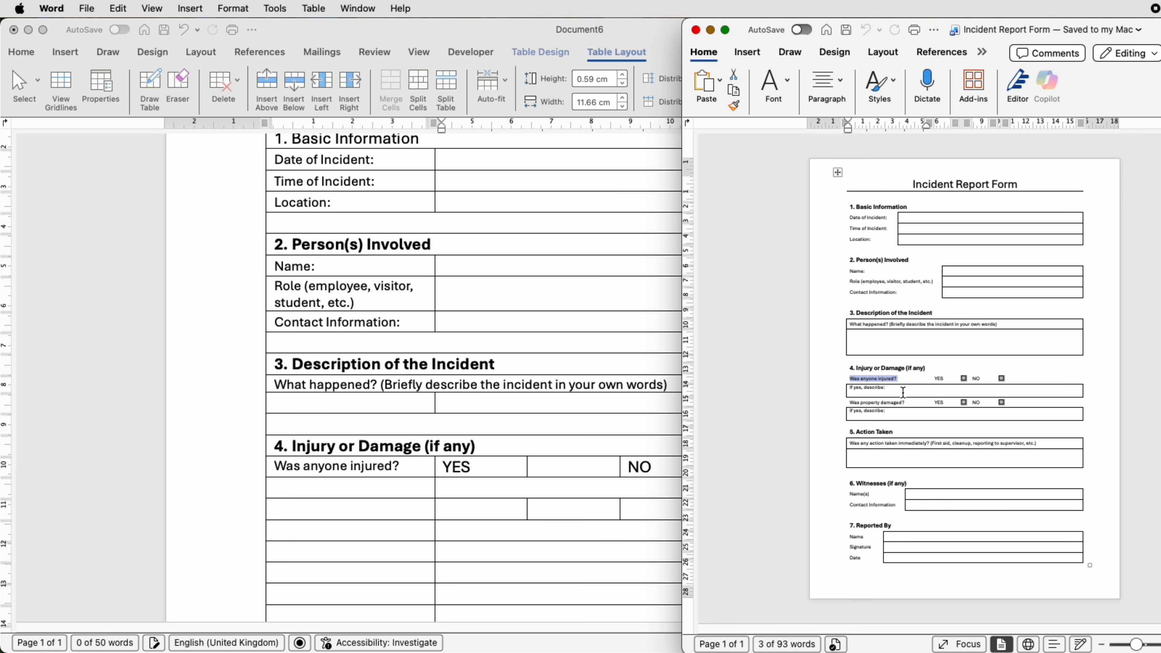
pyautogui.click(517, 478)
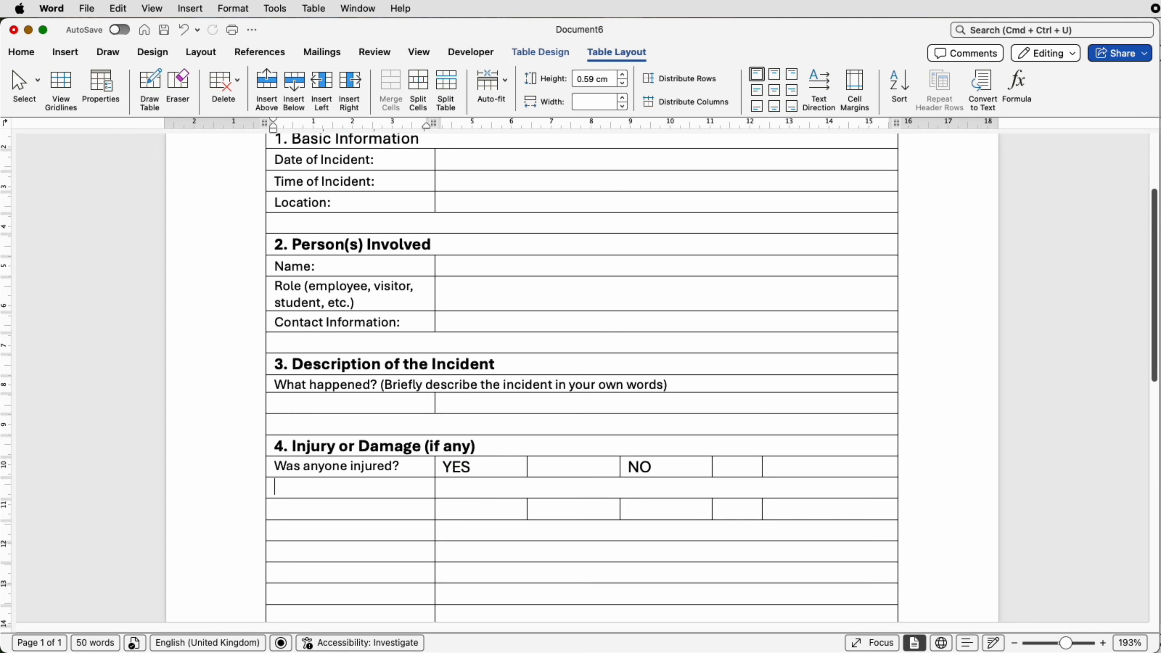
pyautogui.click(1160, 478)
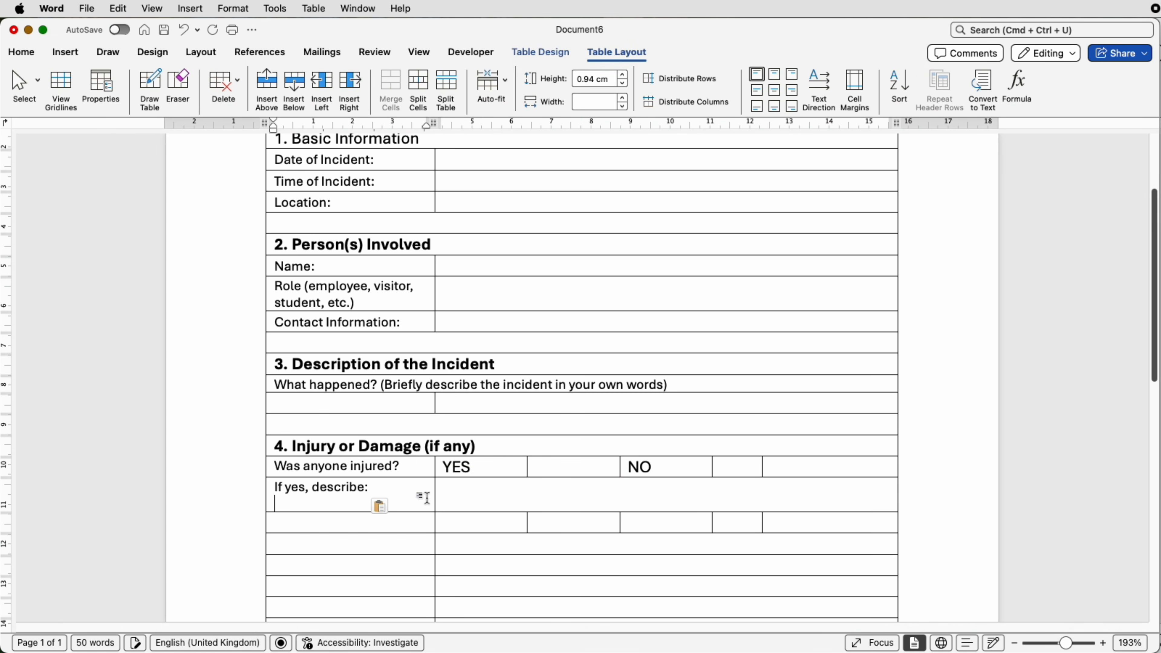
pyautogui.moveTo(417, 498); pyautogui.dragTo(441, 498)
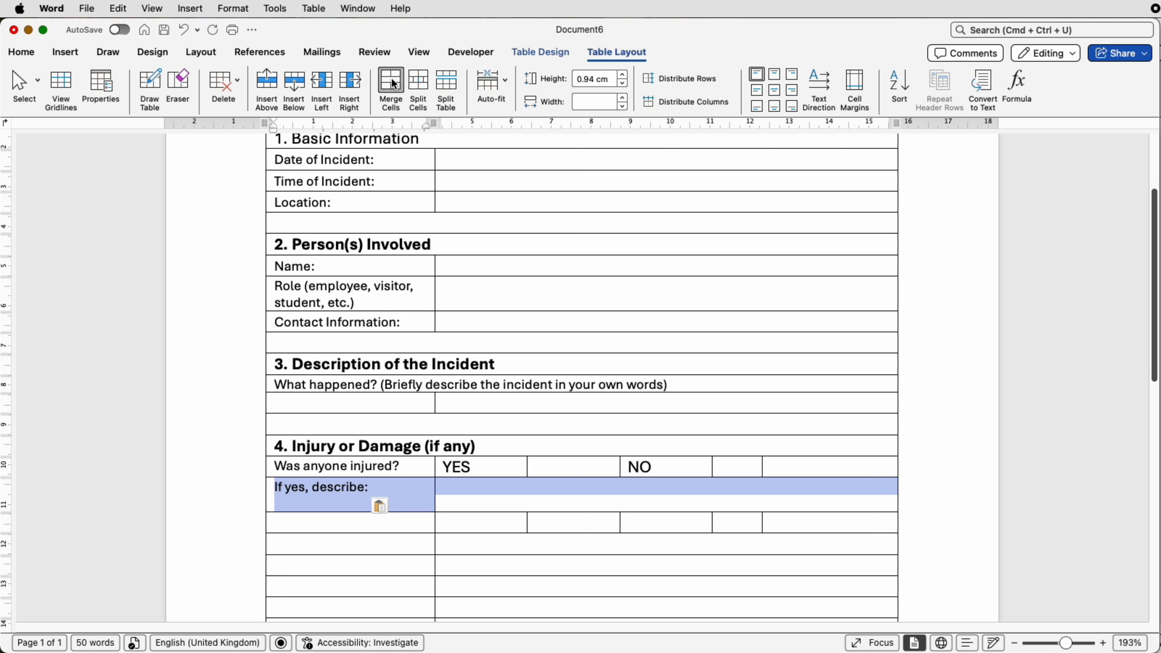
pyautogui.click(391, 89)
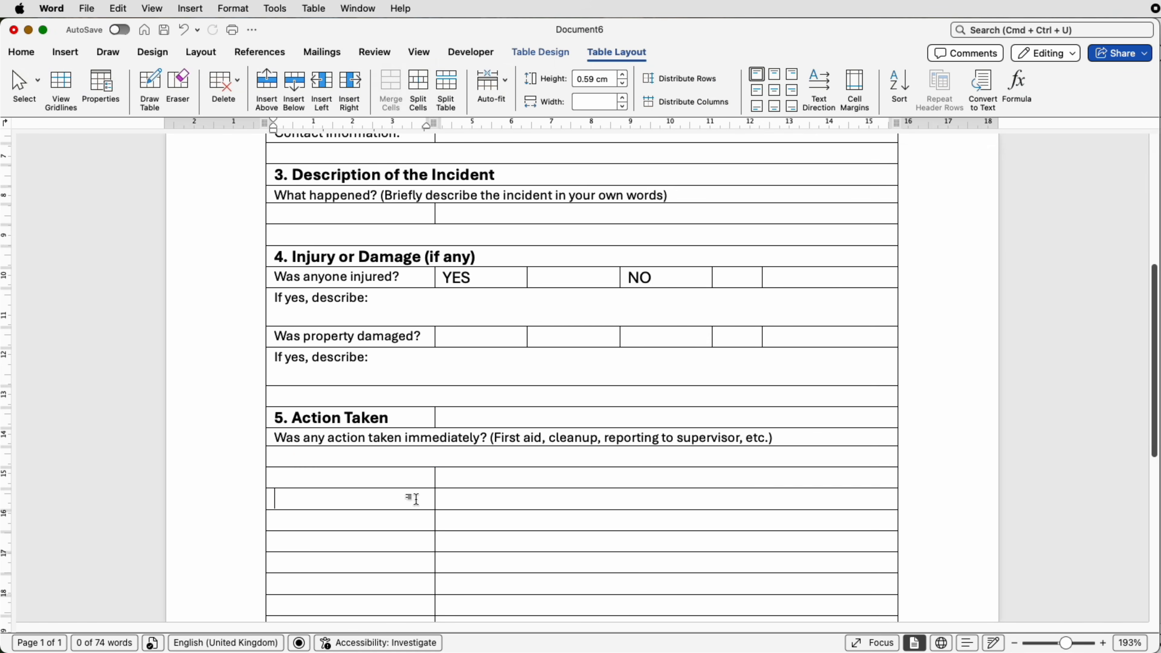
# Step: Add the heading "6. Witnesses (if any)" with the labels "Name(s)" and "Contact Information", followed by the "7. Reported By" section
pyautogui.write('6. Witnesses (if any)')
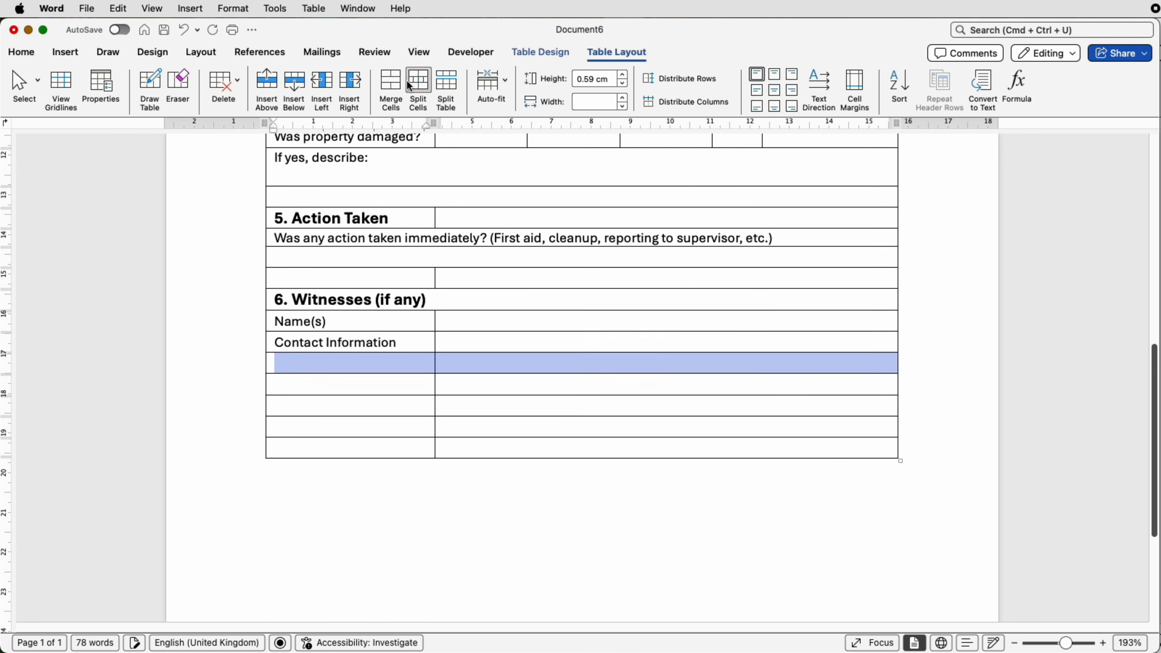
pyautogui.press('super+c')
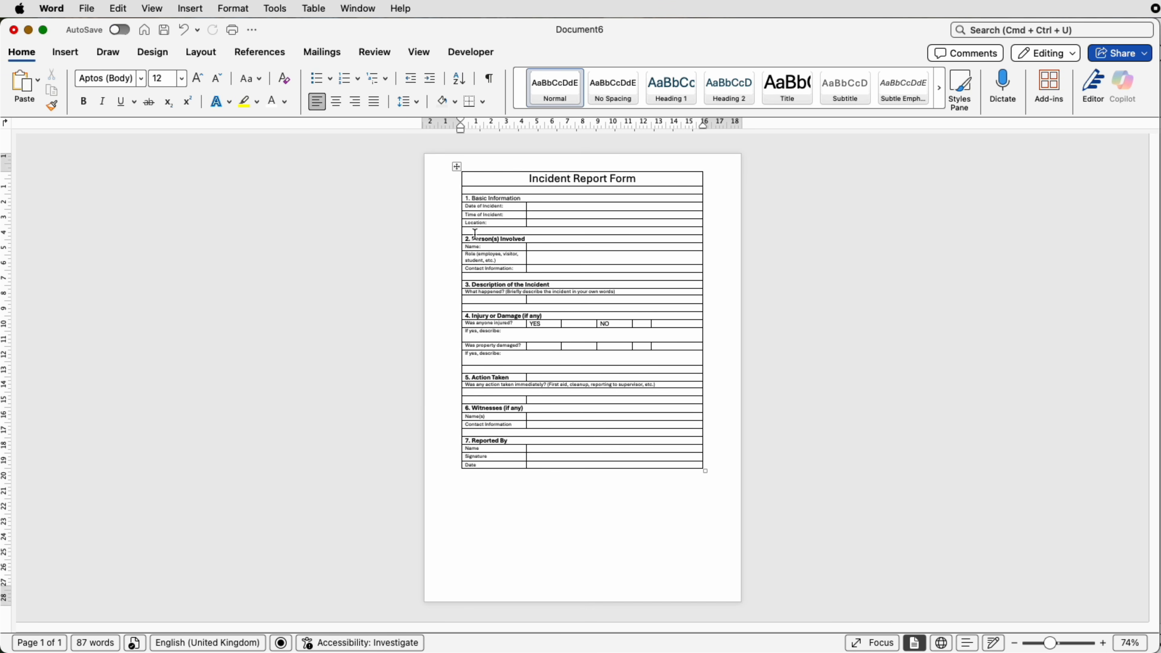
# Step: Remove all borders from the entire form table and turn on the view of its gridlines
pyautogui.click(456, 166)
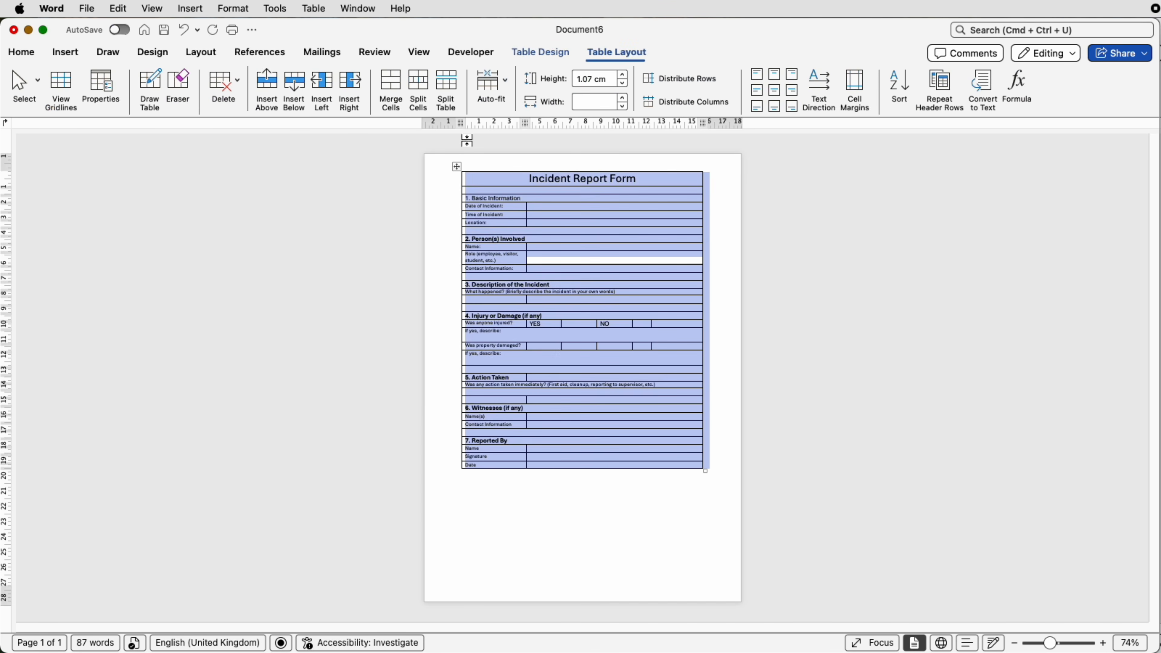
pyautogui.click(533, 53)
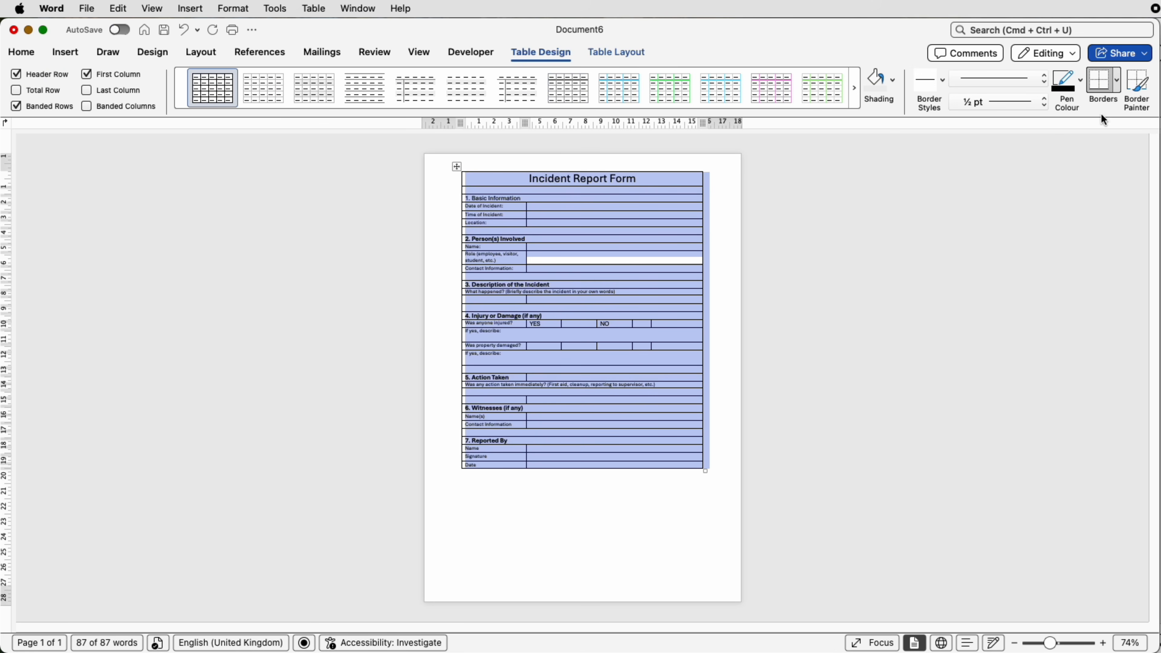
pyautogui.click(1115, 84)
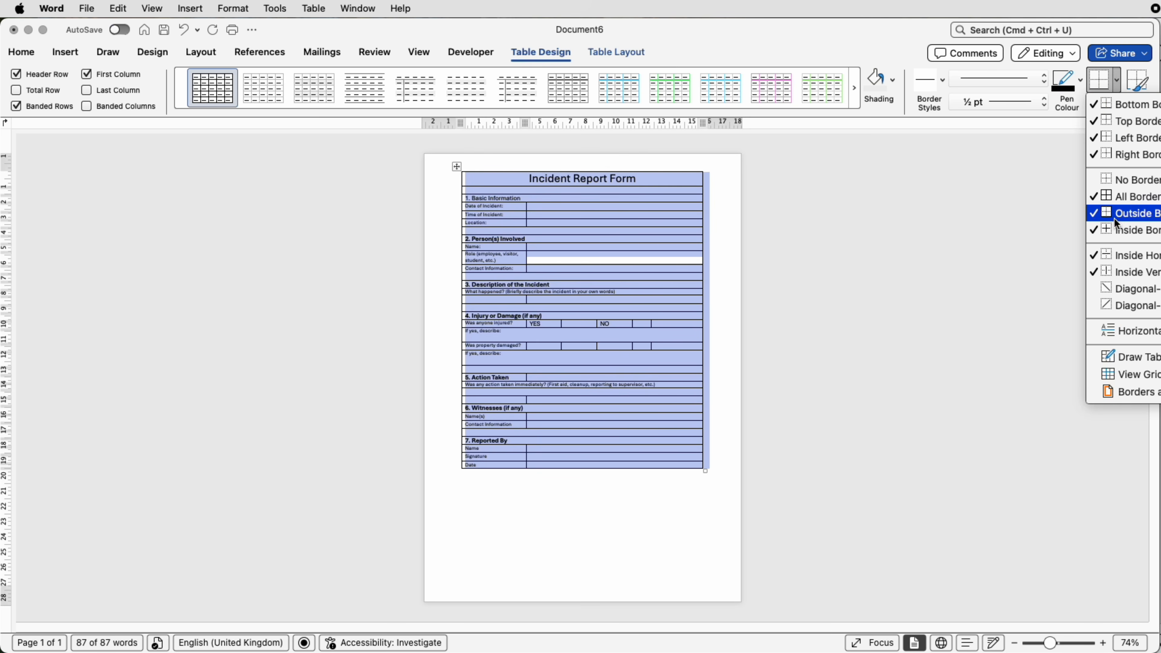
pyautogui.click(1107, 179)
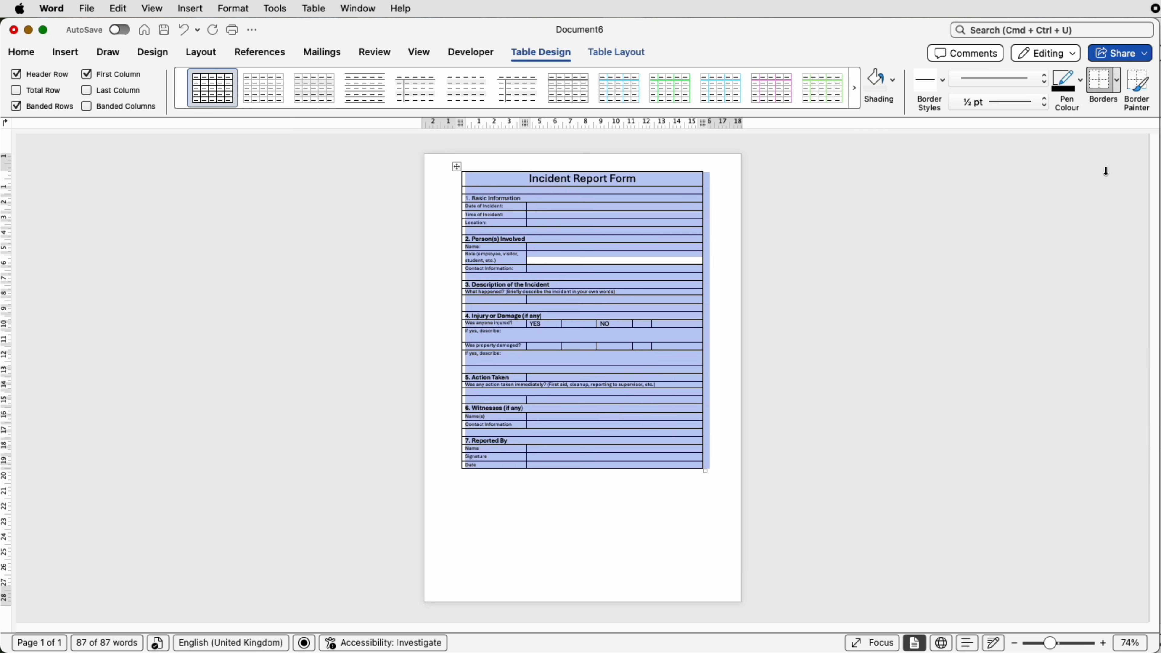
pyautogui.click(1116, 84)
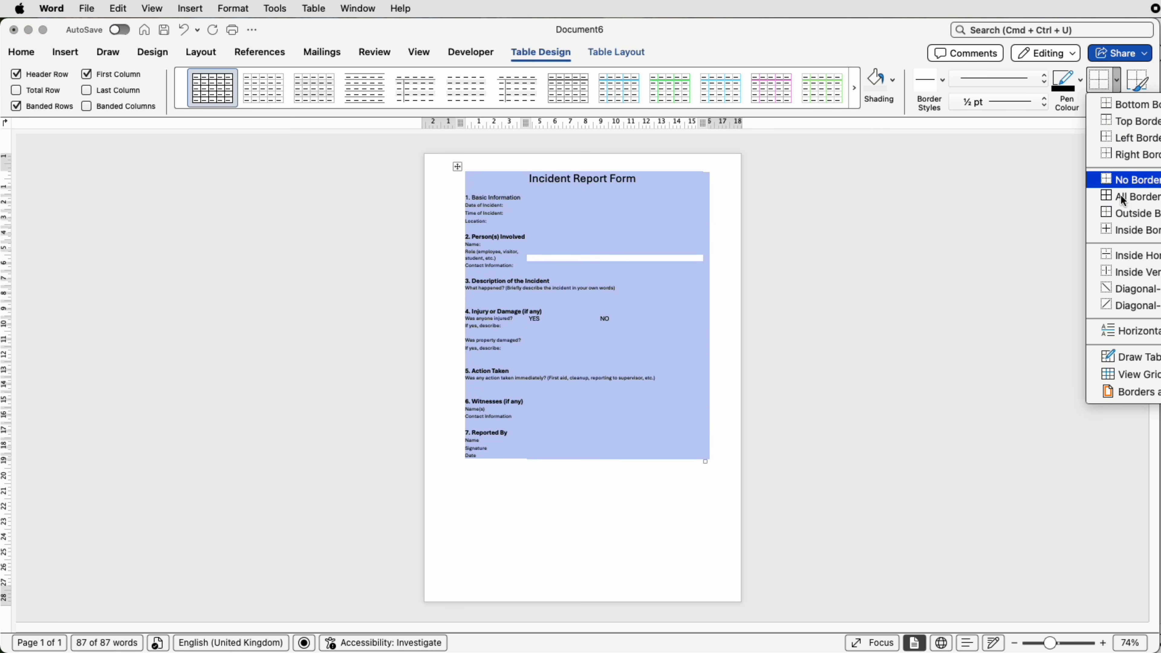
pyautogui.click(1119, 370)
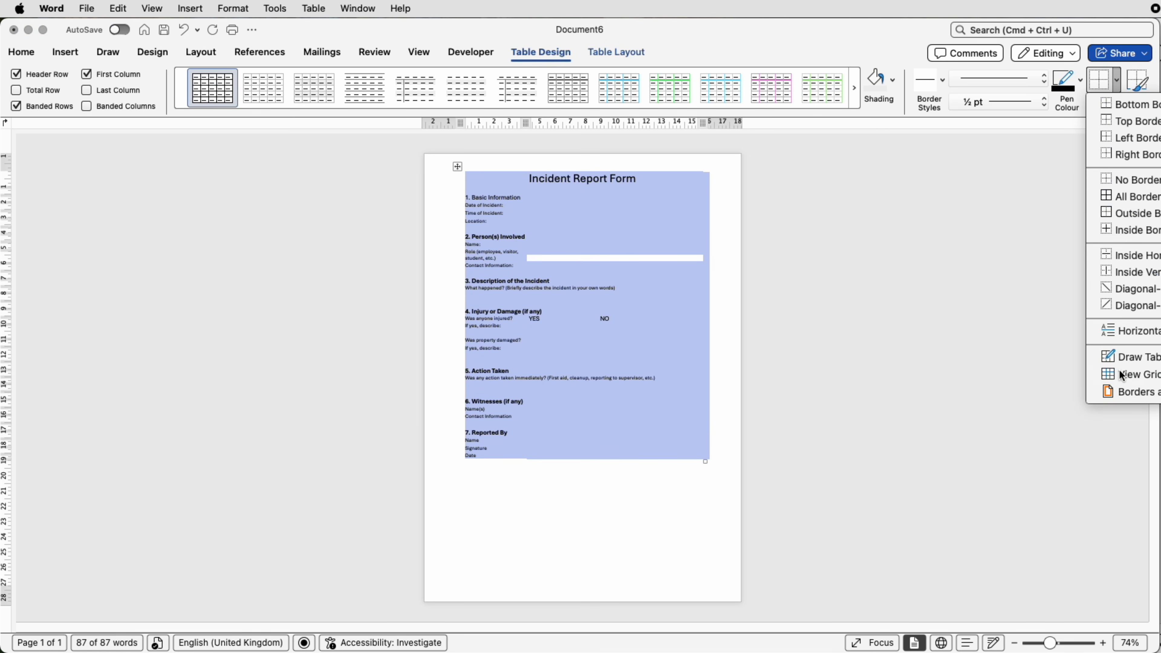
pyautogui.click(727, 338)
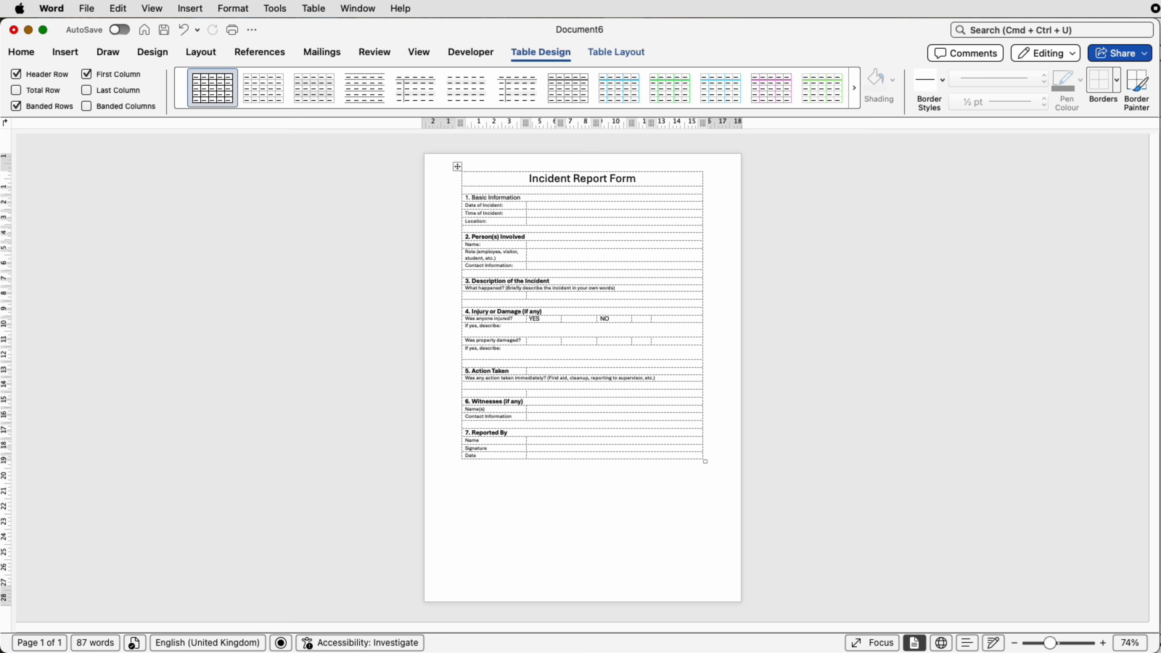
# Step: Merge the two cells below the "What happened?" question and enlarge the merged cell with two blank lines
pyautogui.moveTo(1050, 644); pyautogui.dragTo(1060, 644)
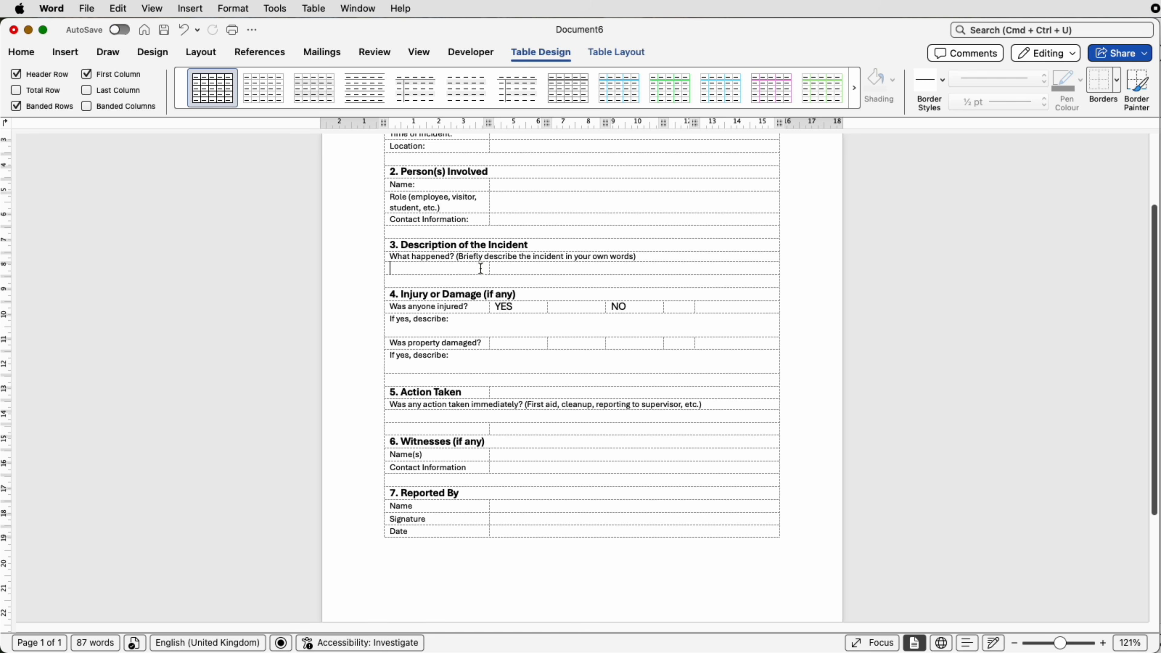
pyautogui.moveTo(389, 269); pyautogui.dragTo(502, 269)
pyautogui.click(614, 53)
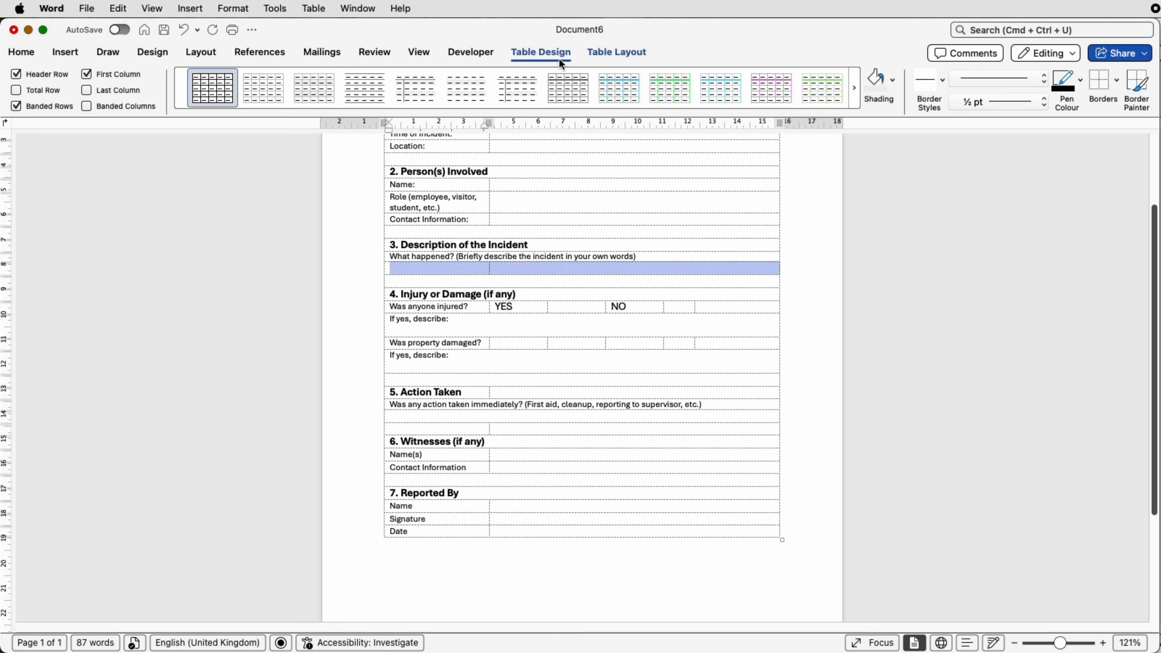
pyautogui.click(387, 98)
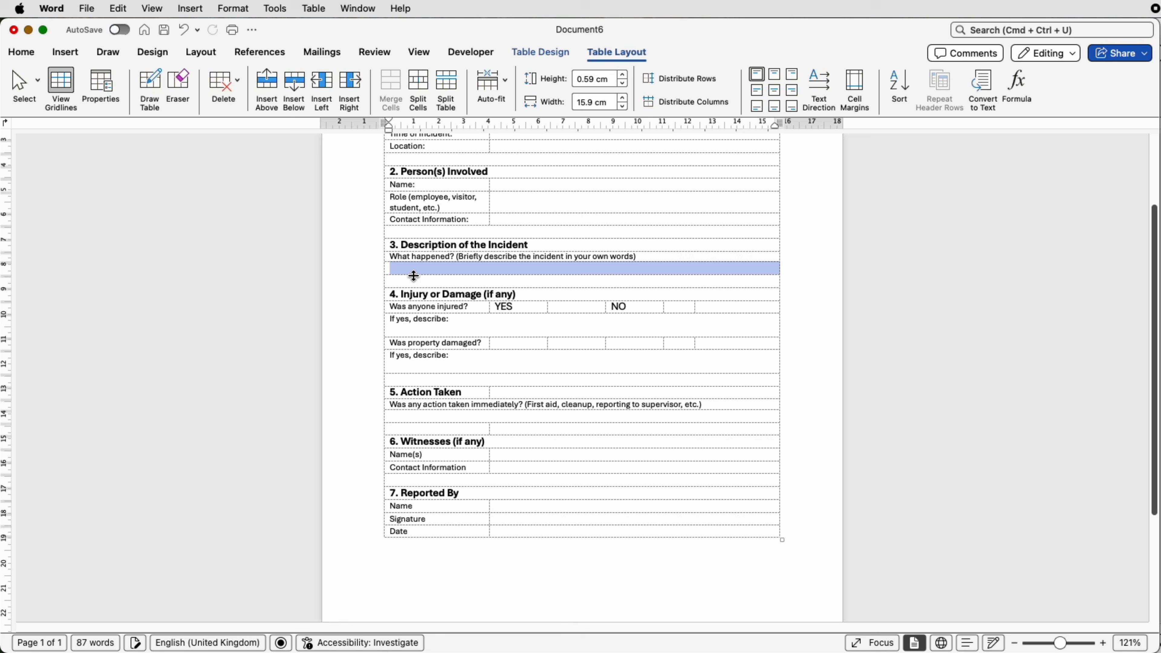
pyautogui.click(398, 273)
pyautogui.press('Return')
pyautogui.press('Return')
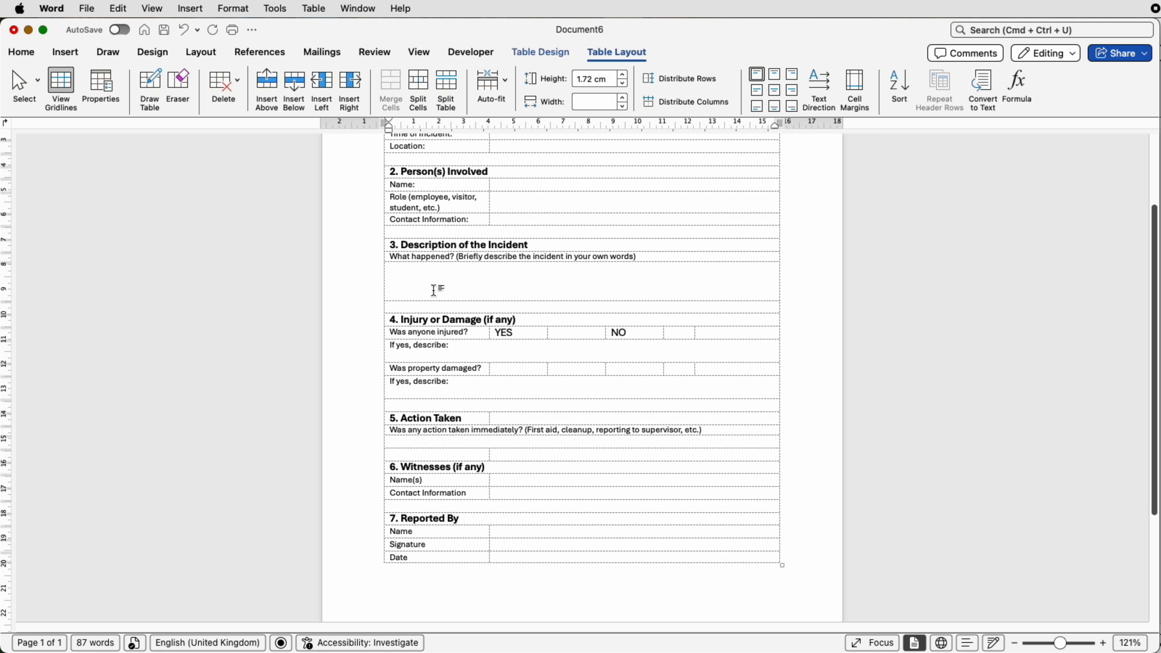
# Step: Enlarge the answer cell below "Was any action taken immediately?" with one blank line
pyautogui.click(446, 355)
pyautogui.click(686, 442)
pyautogui.press('Return')
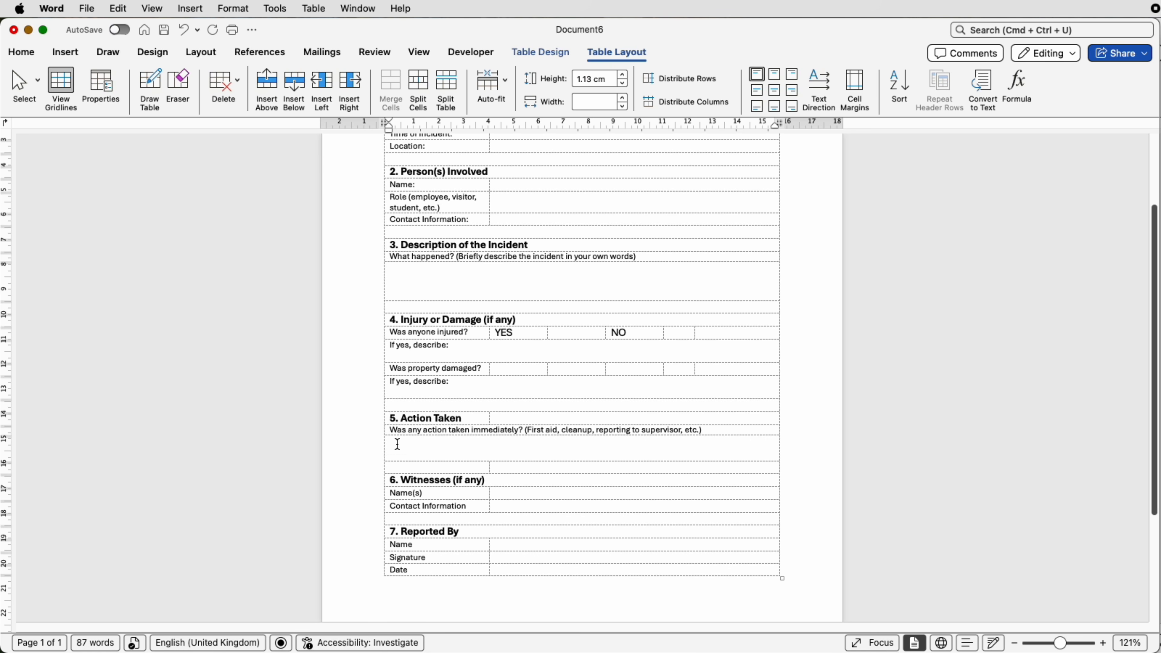
pyautogui.scroll(2, 453, 394)
pyautogui.scroll(-3, 454, 395)
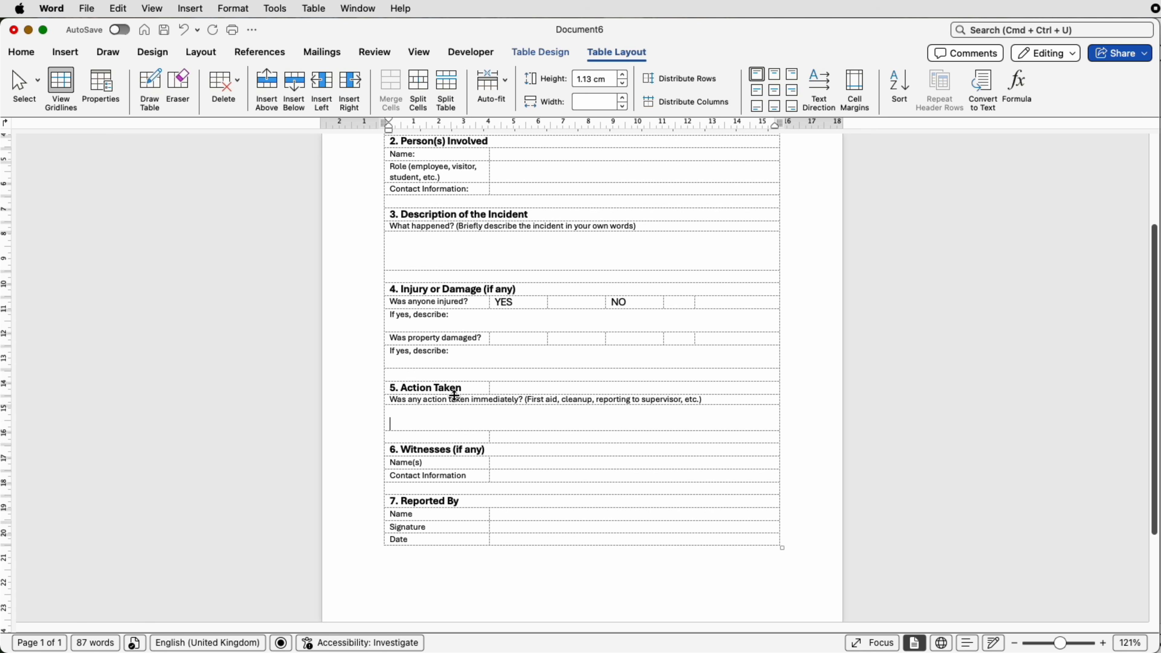
# Step: Try to increase the row height of the entire form table to 1.1 cm
pyautogui.scroll(4, 454, 394)
pyautogui.scroll(1, 454, 394)
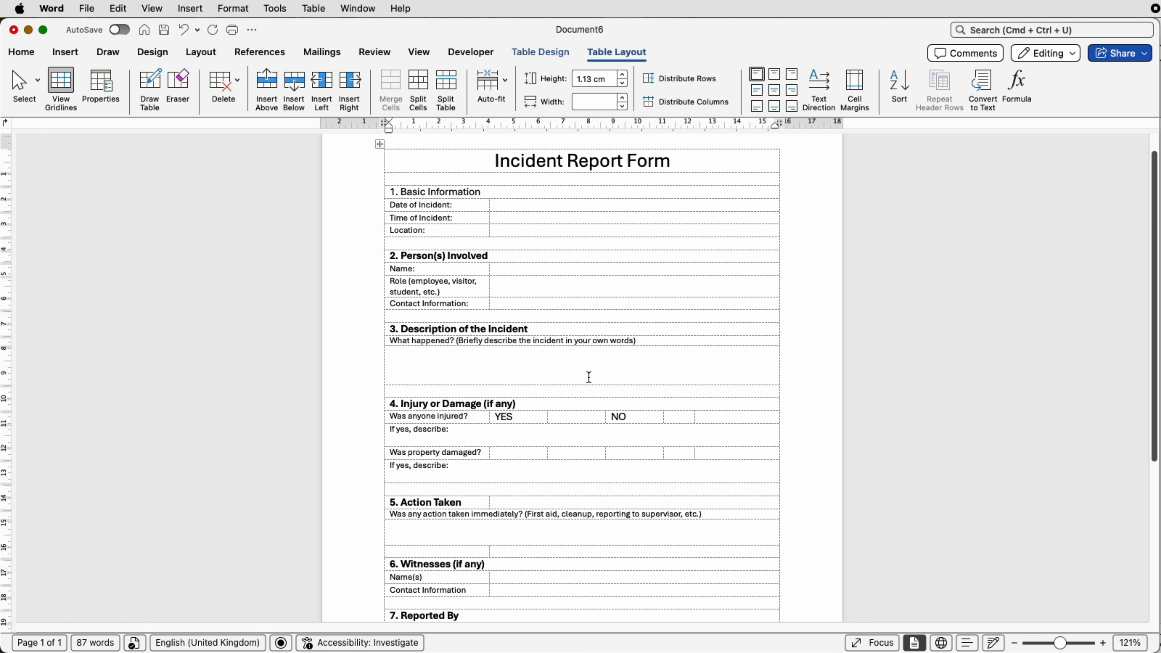
pyautogui.moveTo(1060, 643); pyautogui.dragTo(1050, 644)
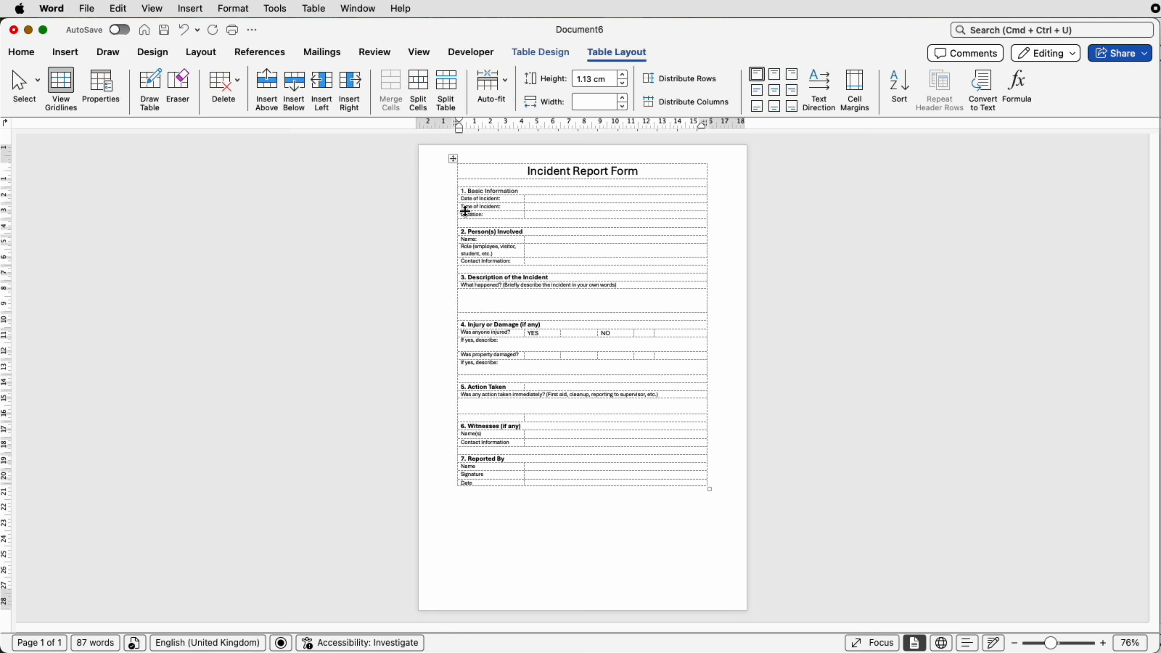
pyautogui.click(454, 159)
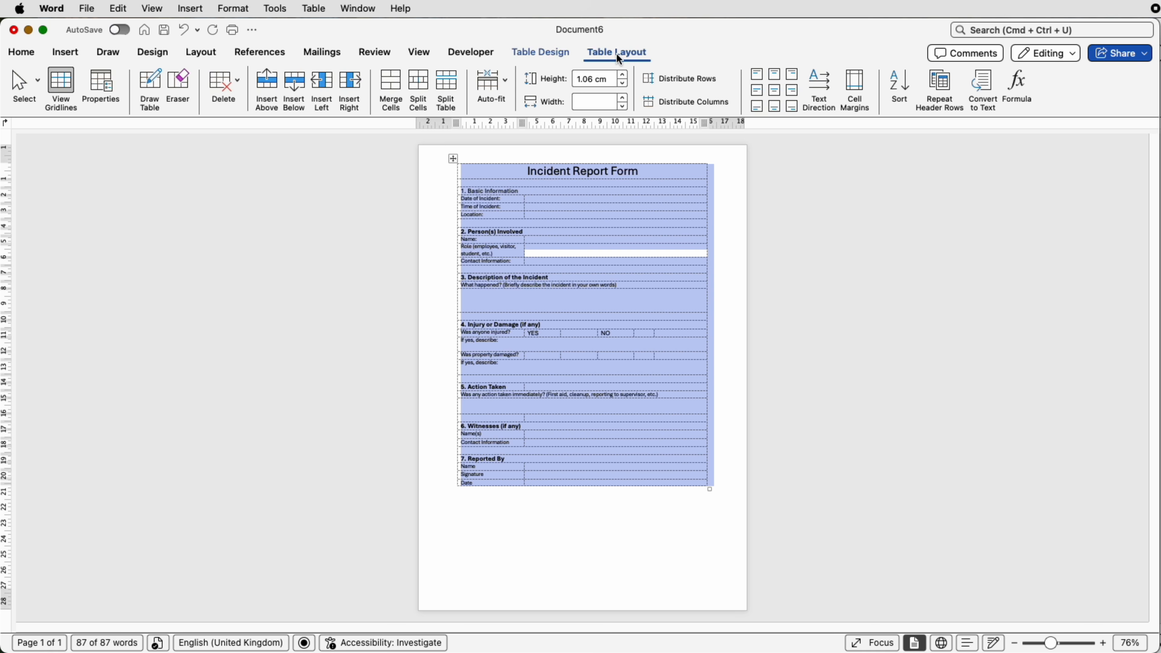
pyautogui.click(623, 76)
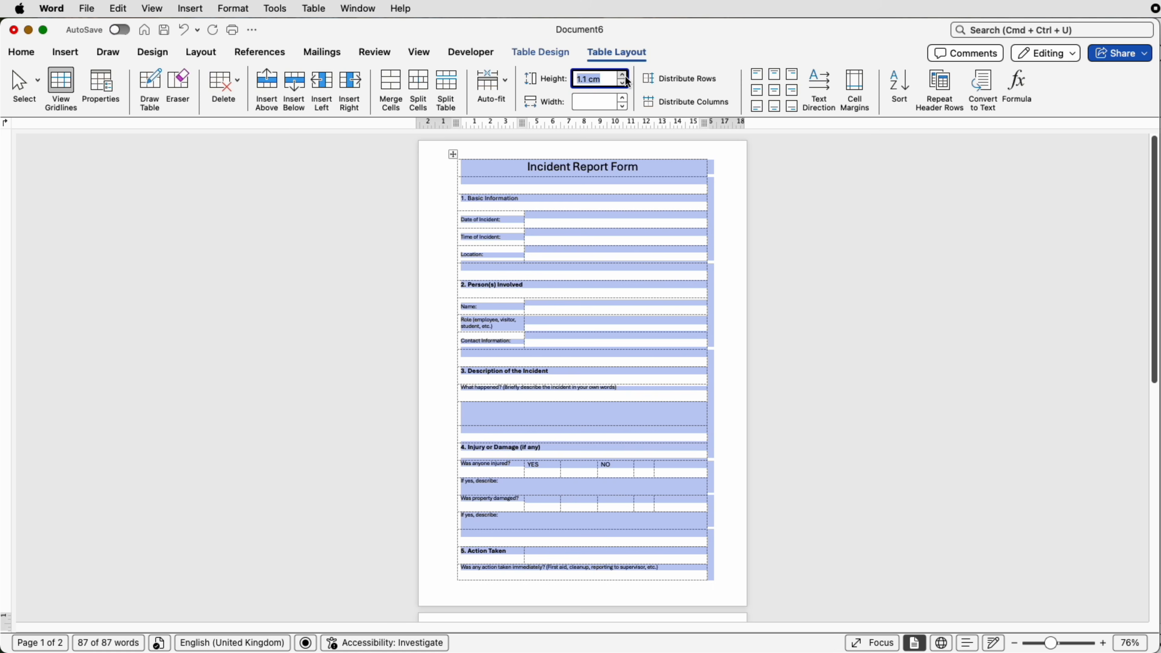
pyautogui.write('0.94')
pyautogui.click(546, 215)
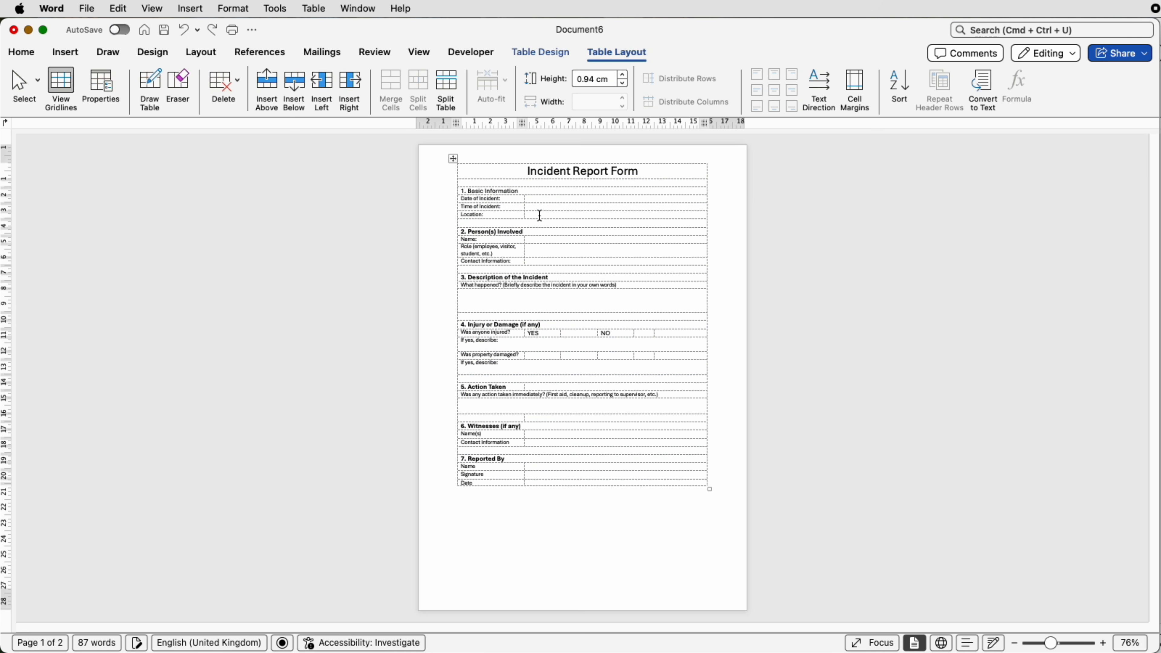
# Step: Set the row height of the "1. Basic Information" and "2. Person(s) Involved" sections to 0.7 cm
pyautogui.moveTo(530, 214); pyautogui.dragTo(508, 192)
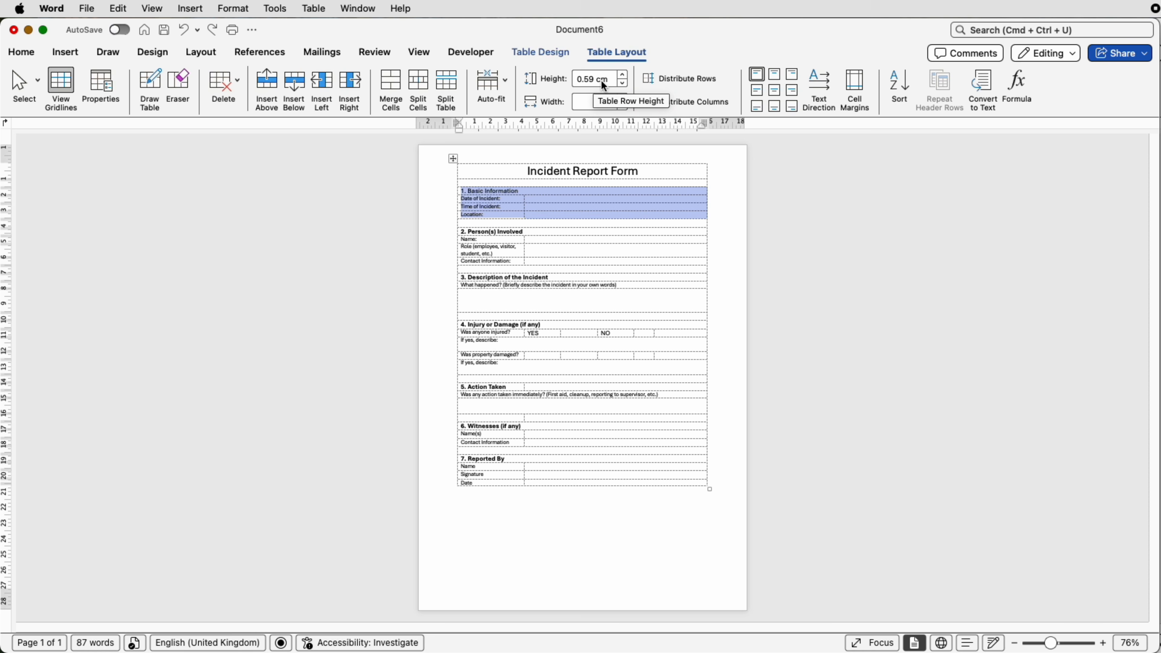
pyautogui.click(623, 75)
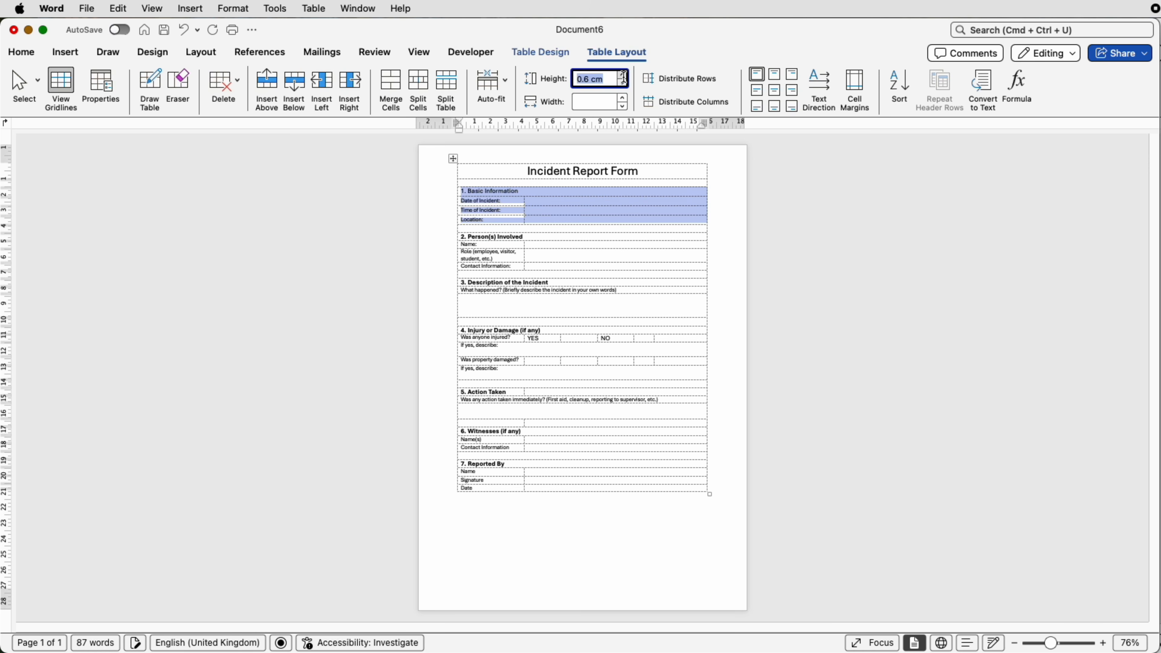
pyautogui.click(623, 75)
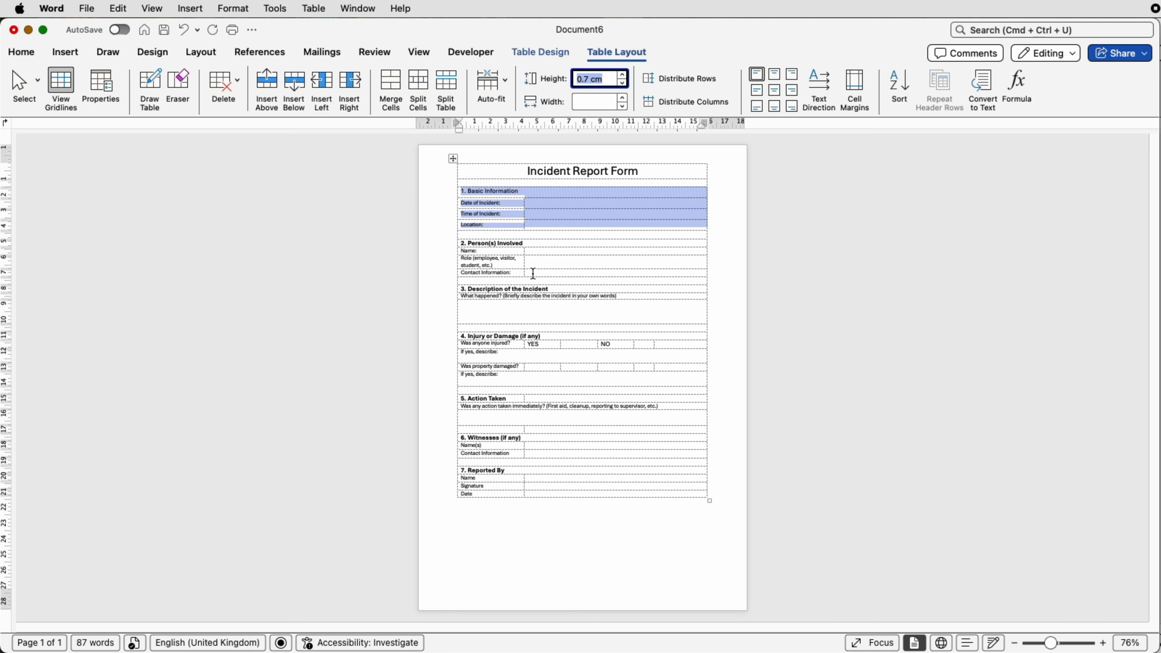
pyautogui.moveTo(533, 273); pyautogui.dragTo(498, 245)
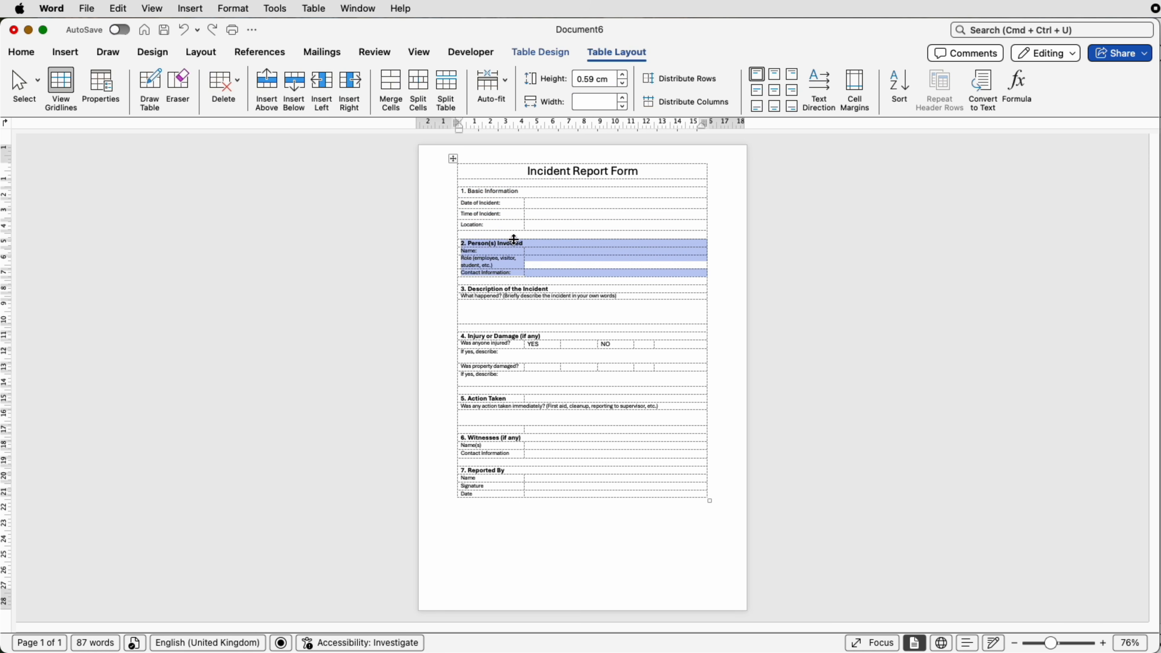
pyautogui.click(624, 79)
pyautogui.click(625, 80)
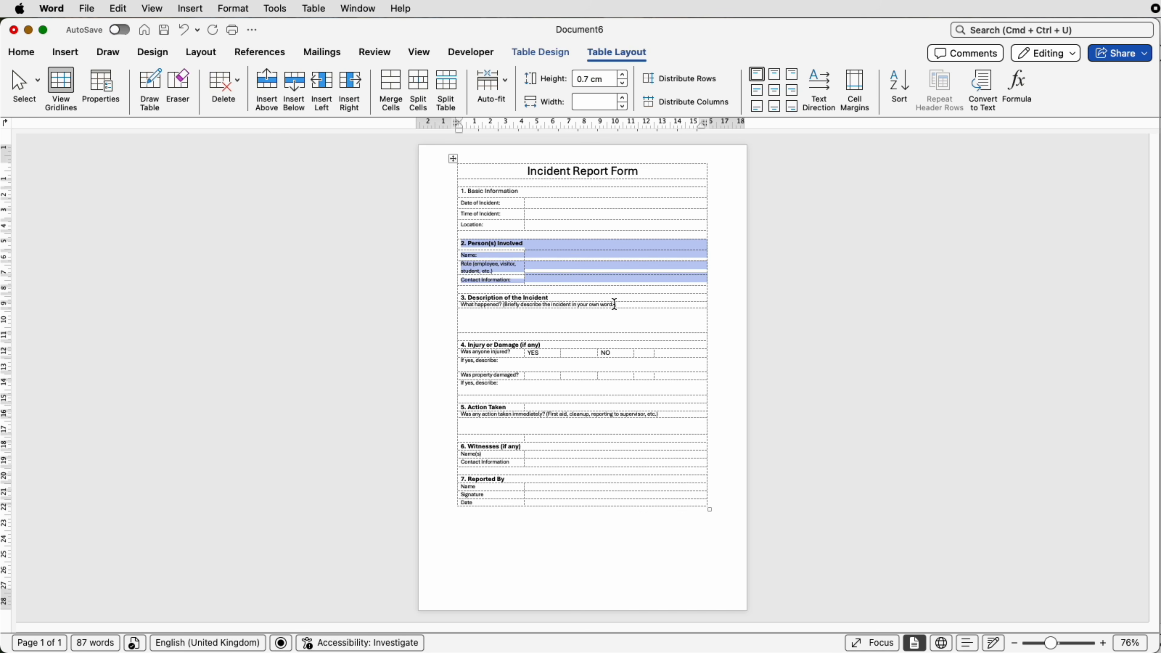
# Step: Set the heading and first question rows of sections 3 and 4 to a height of 0.7 cm
pyautogui.moveTo(614, 304); pyautogui.dragTo(566, 301)
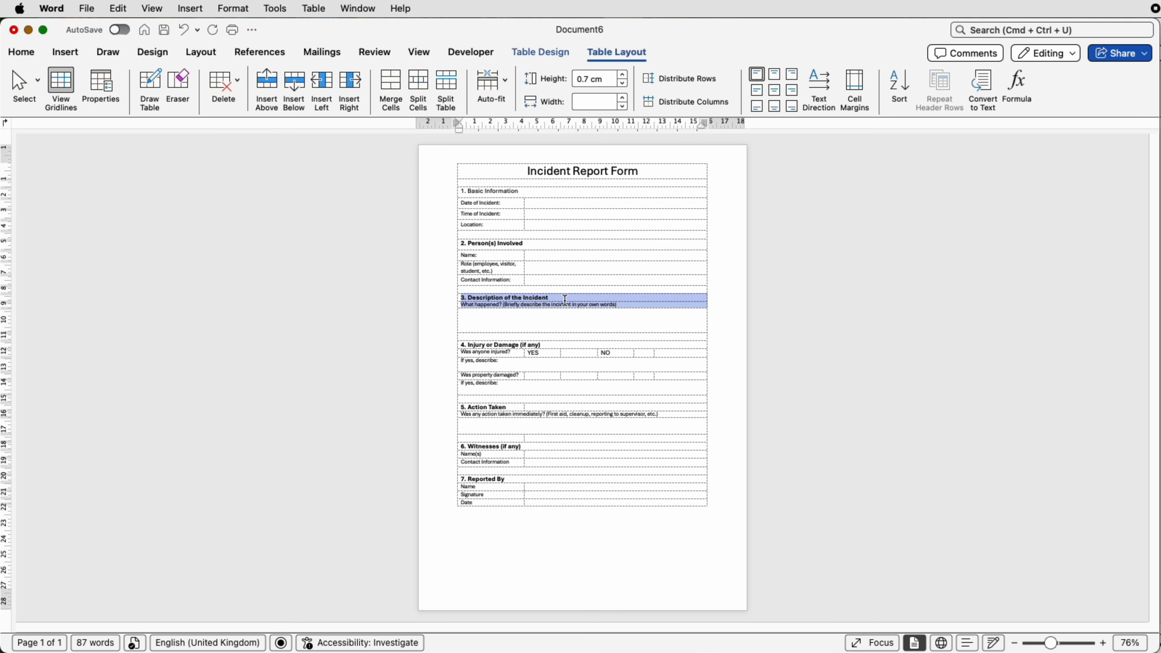
pyautogui.click(624, 78)
pyautogui.click(624, 85)
pyautogui.moveTo(658, 361); pyautogui.dragTo(633, 353)
pyautogui.click(623, 75)
pyautogui.click(623, 76)
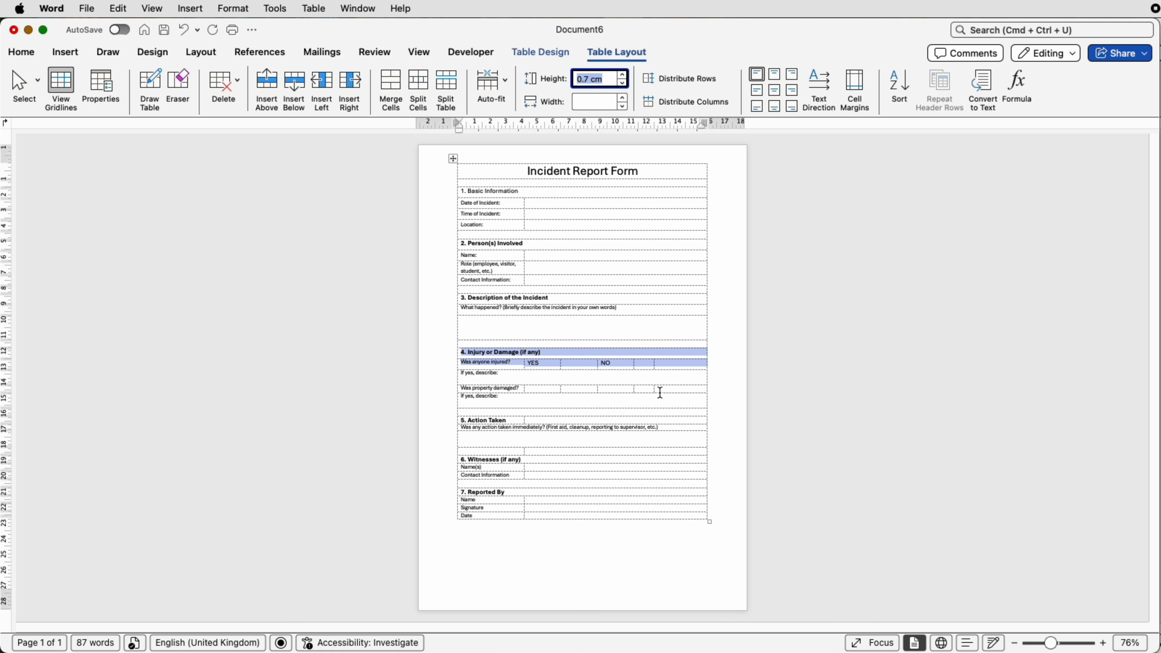
# Step: Set the "Was property damaged?" row and the heading and question rows of "5. Action Taken" to a height of 0.7 cm
pyautogui.moveTo(660, 390); pyautogui.dragTo(509, 389)
pyautogui.click(623, 75)
pyautogui.click(623, 75)
pyautogui.moveTo(653, 432); pyautogui.dragTo(635, 423)
pyautogui.click(623, 75)
pyautogui.click(623, 75)
# Step: Set the row height of the "6. Witnesses (if any)" and "7. Reported By" sections to 0.7 cm
pyautogui.moveTo(594, 486); pyautogui.dragTo(580, 470)
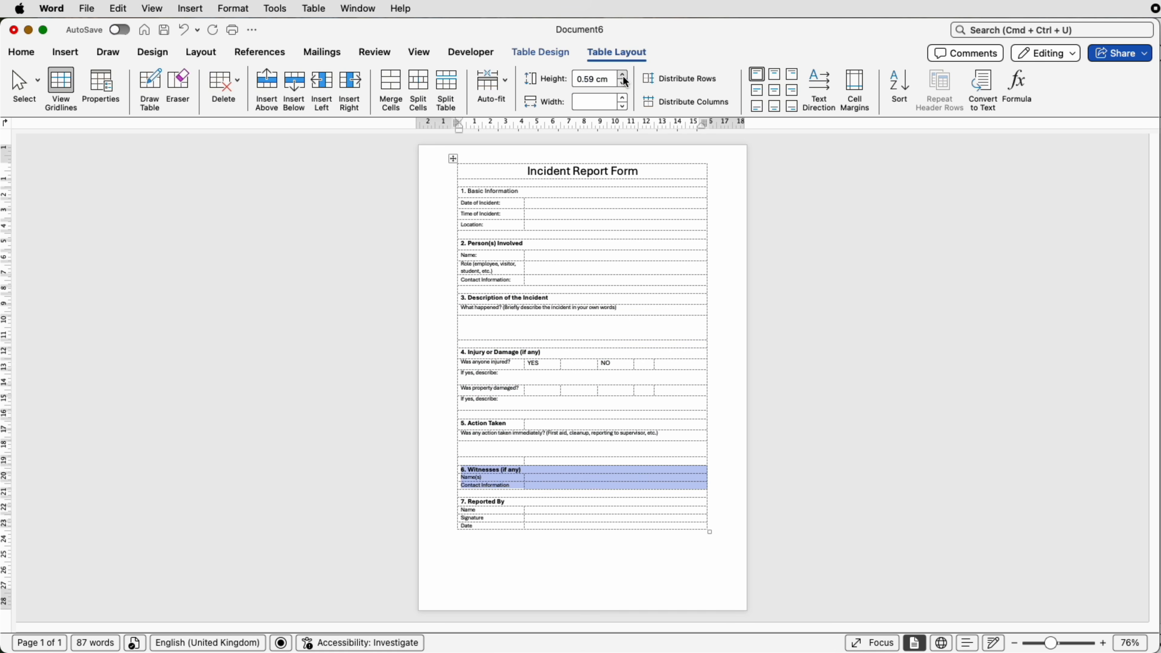
pyautogui.click(623, 76)
pyautogui.click(624, 76)
pyautogui.moveTo(536, 535); pyautogui.dragTo(540, 511)
pyautogui.click(624, 75)
pyautogui.click(623, 76)
# Step: Move the form table down the page by adding two blank lines above it
pyautogui.click(645, 175)
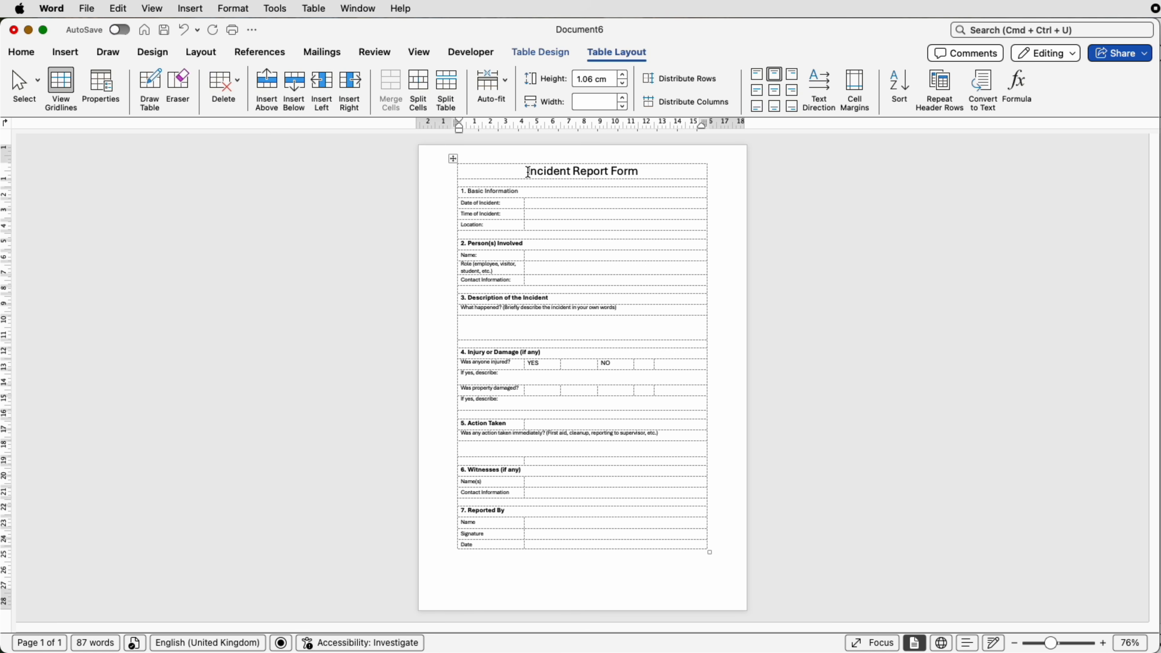
pyautogui.click(529, 172)
pyautogui.press('Return')
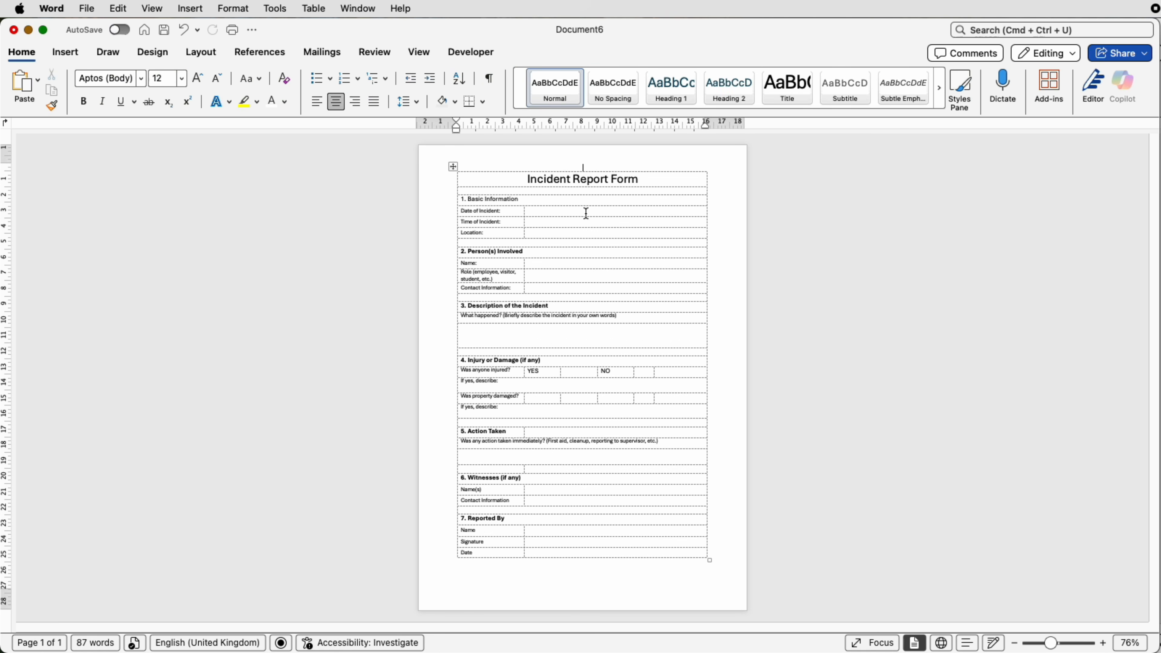
pyautogui.press('super+z')
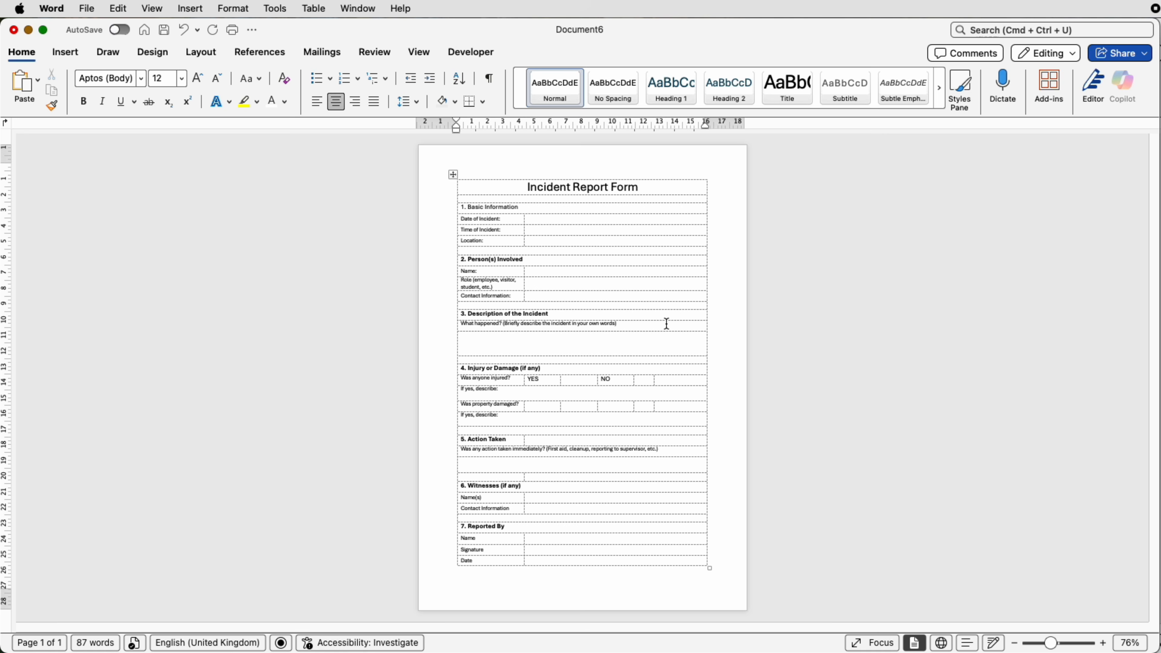
# Step: Add a bottom border to the cell containing the "Incident Report Form" title
pyautogui.click(641, 190)
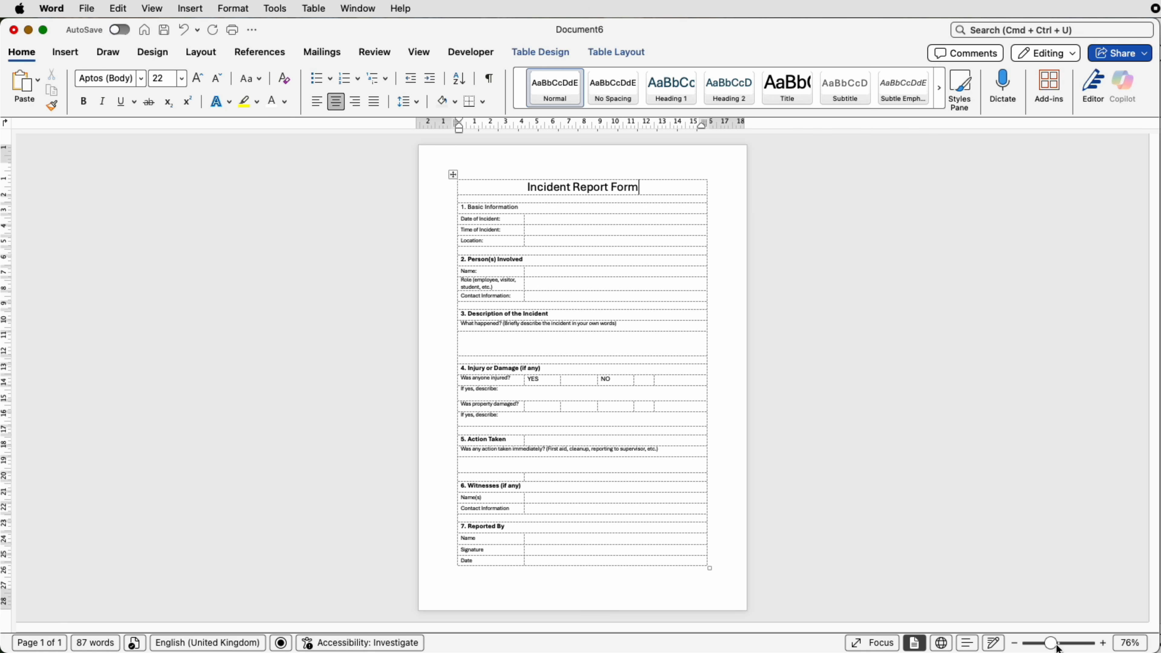
pyautogui.moveTo(1054, 645); pyautogui.dragTo(1067, 643)
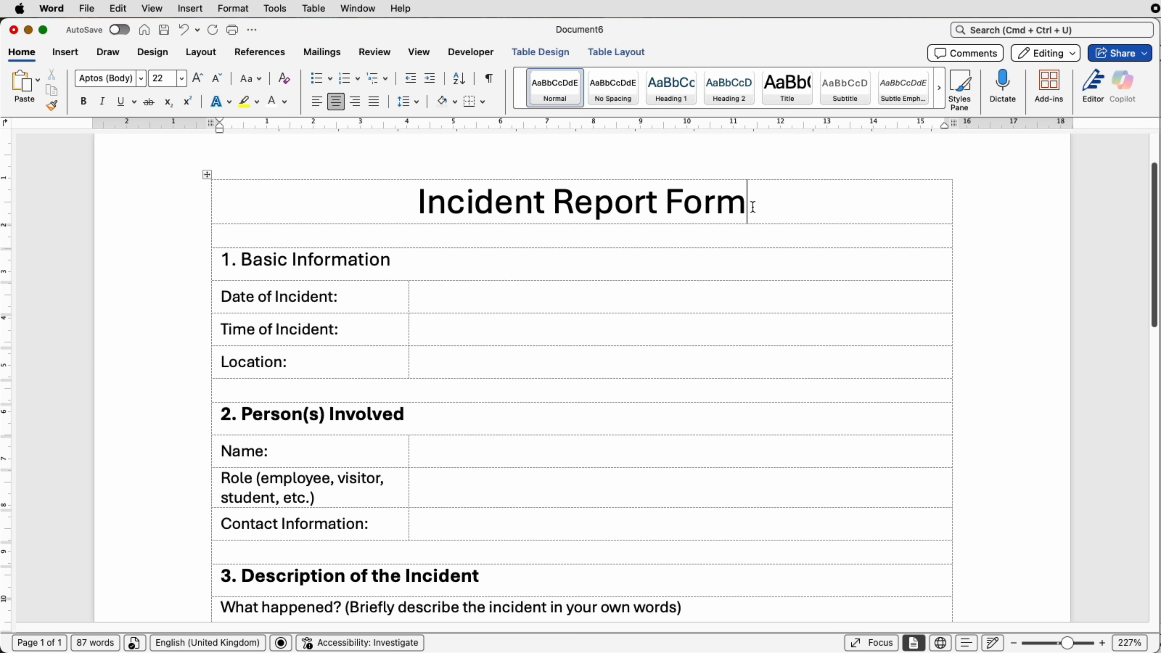
pyautogui.click(545, 53)
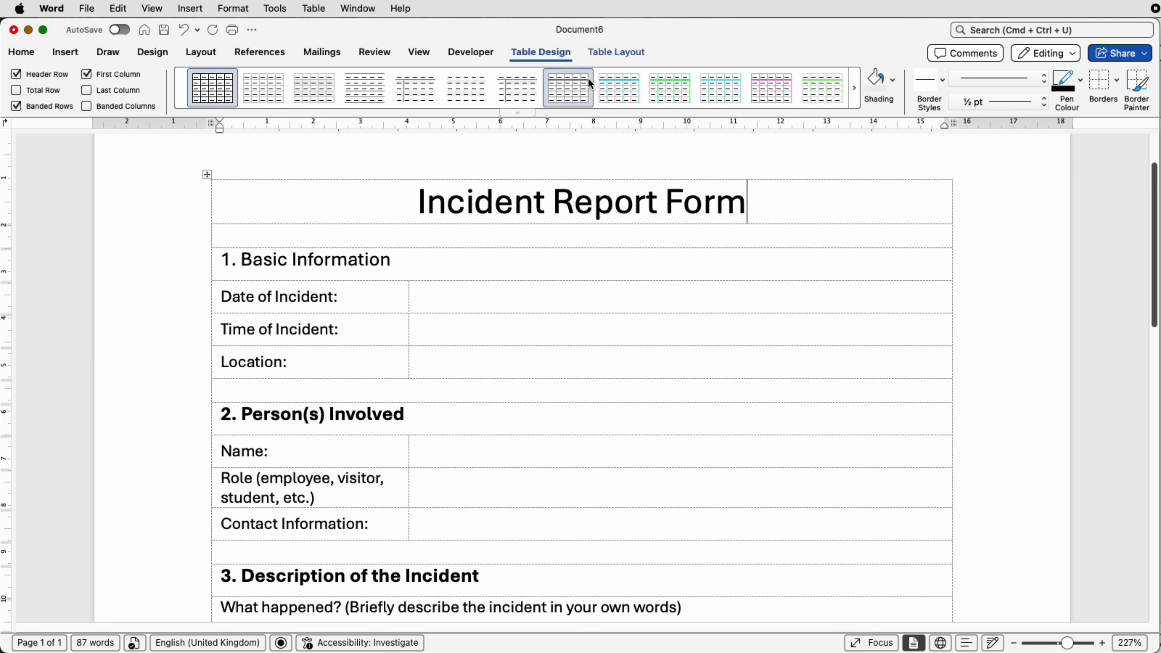
pyautogui.click(1117, 87)
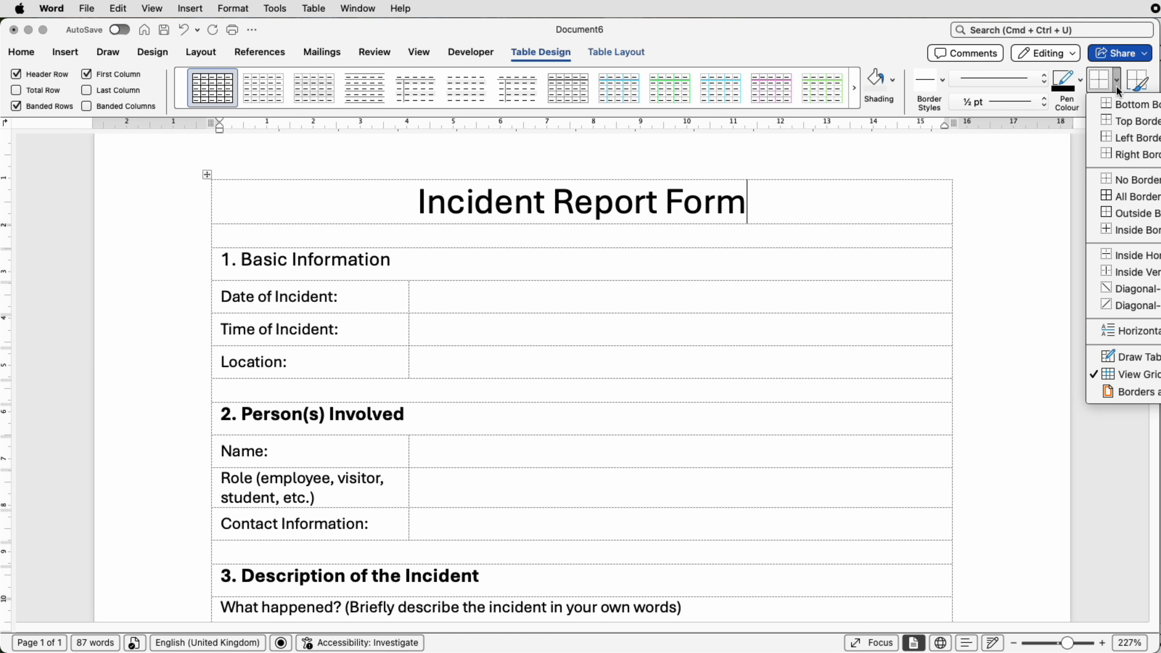
pyautogui.click(1111, 106)
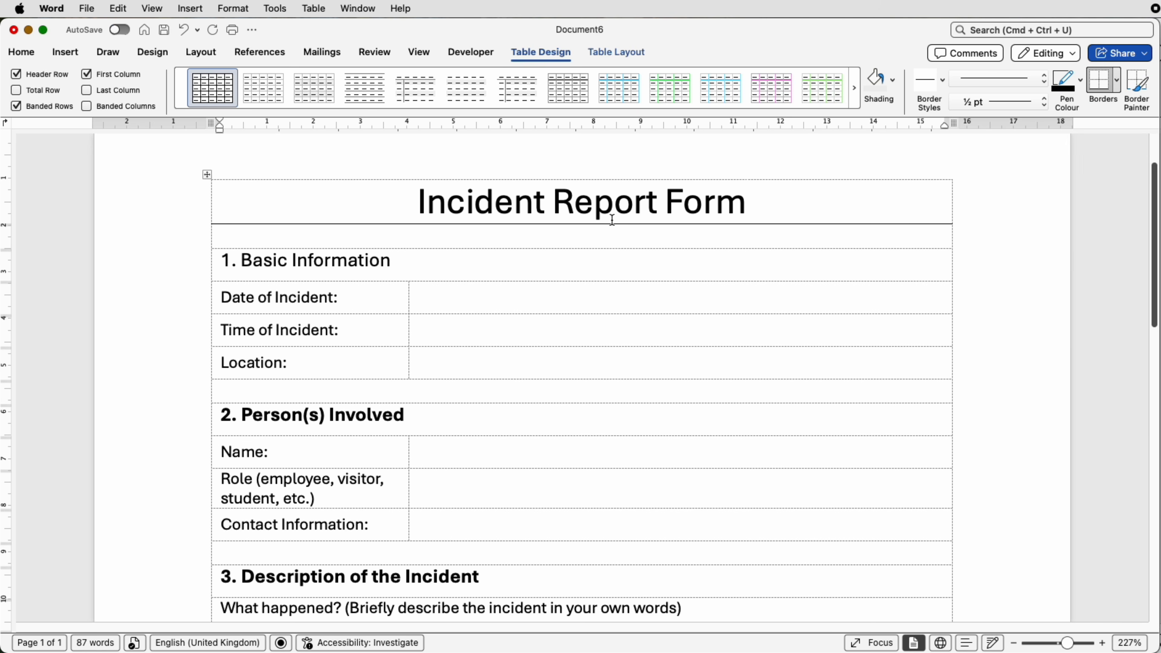
# Step: Apply all borders to the answer cells beside Date of Incident, Time of Incident and Location, checking against the finished Incident Report Form document
pyautogui.moveTo(436, 304); pyautogui.dragTo(498, 358)
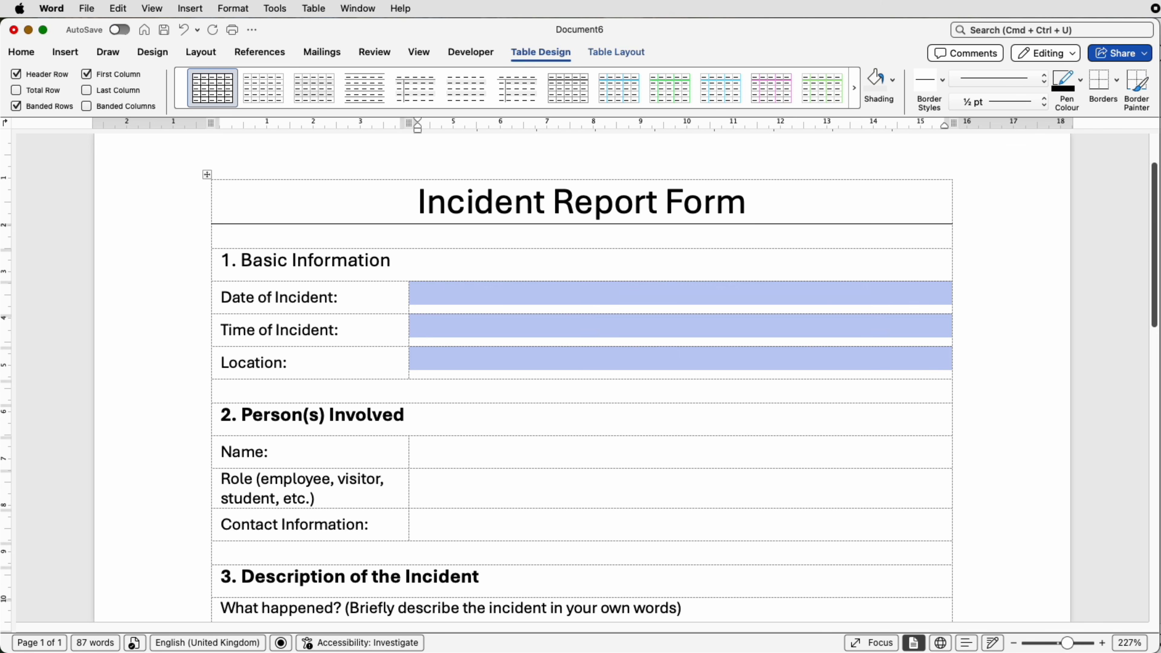
pyautogui.click(1160, 303)
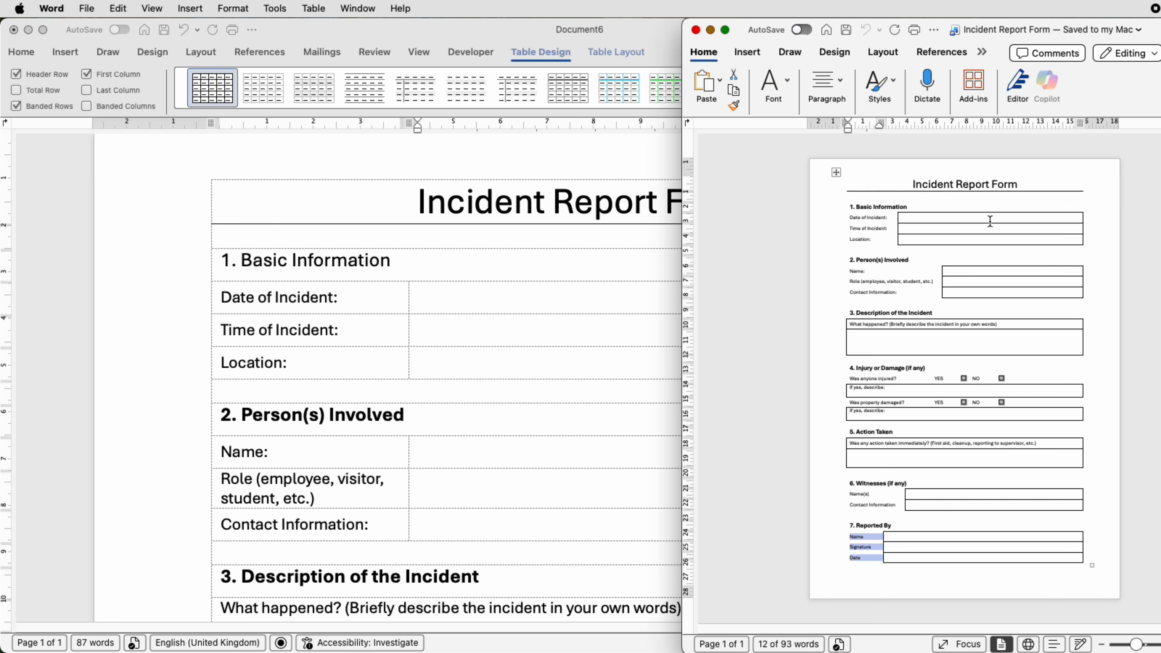
pyautogui.click(627, 288)
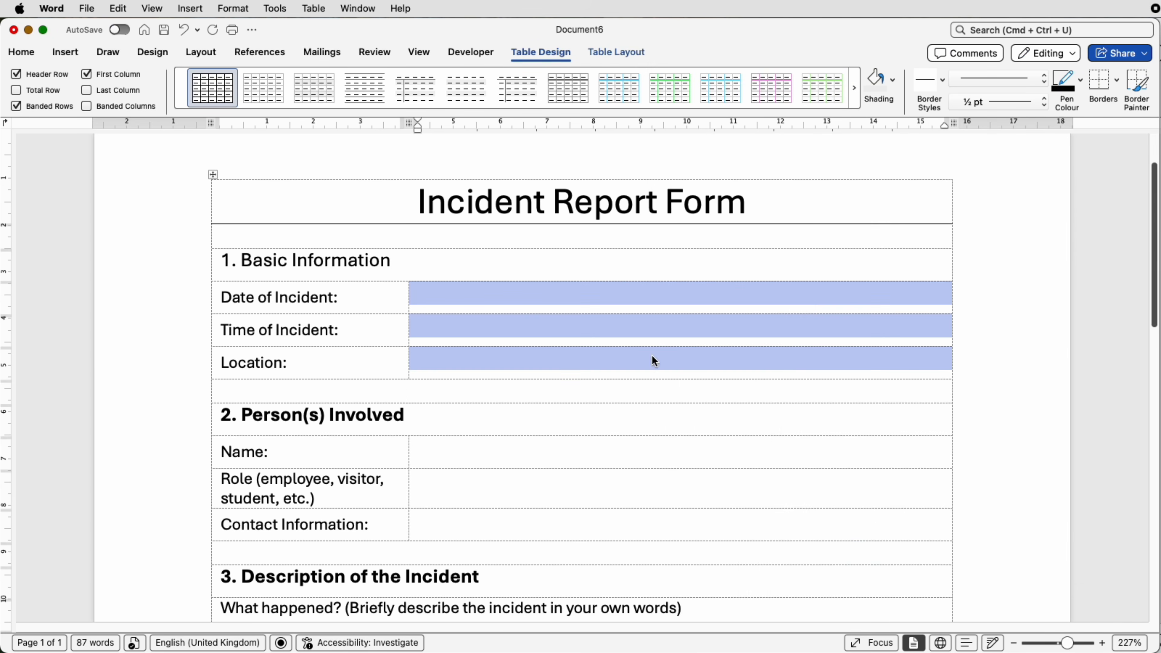
pyautogui.click(1116, 81)
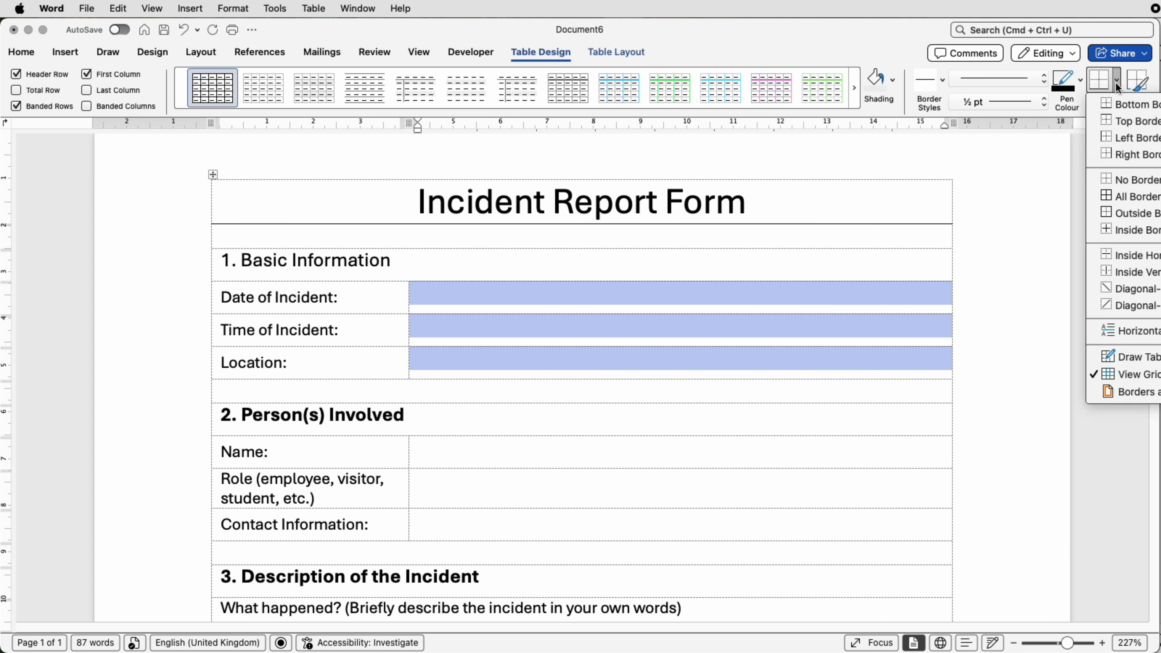
pyautogui.click(1108, 198)
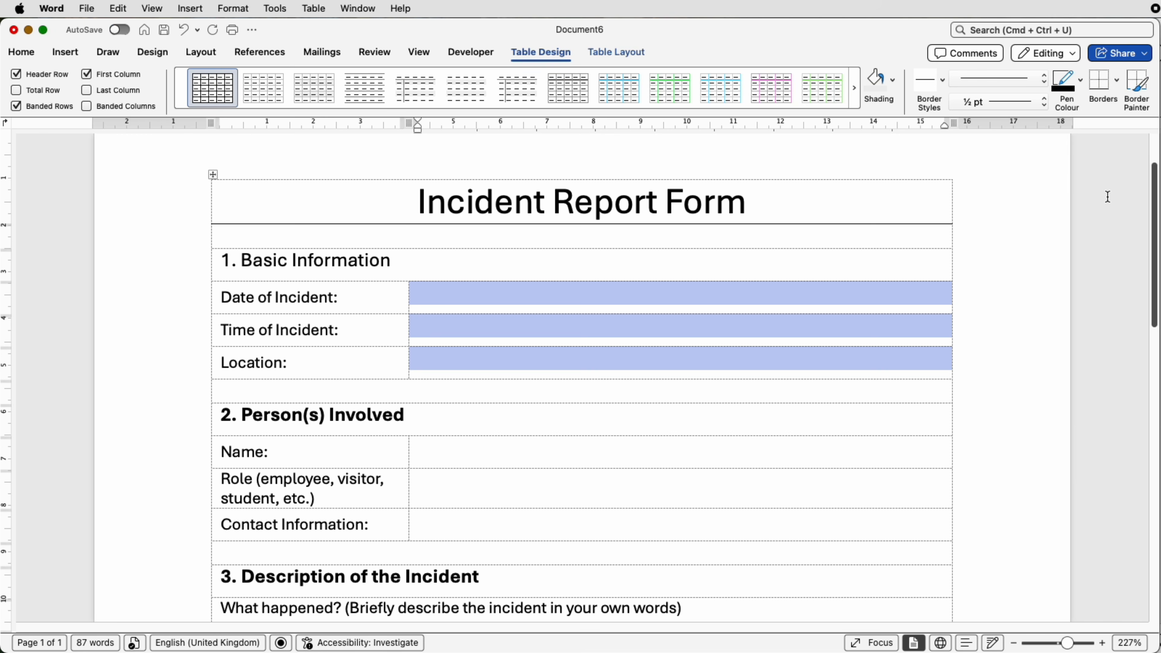
pyautogui.click(994, 396)
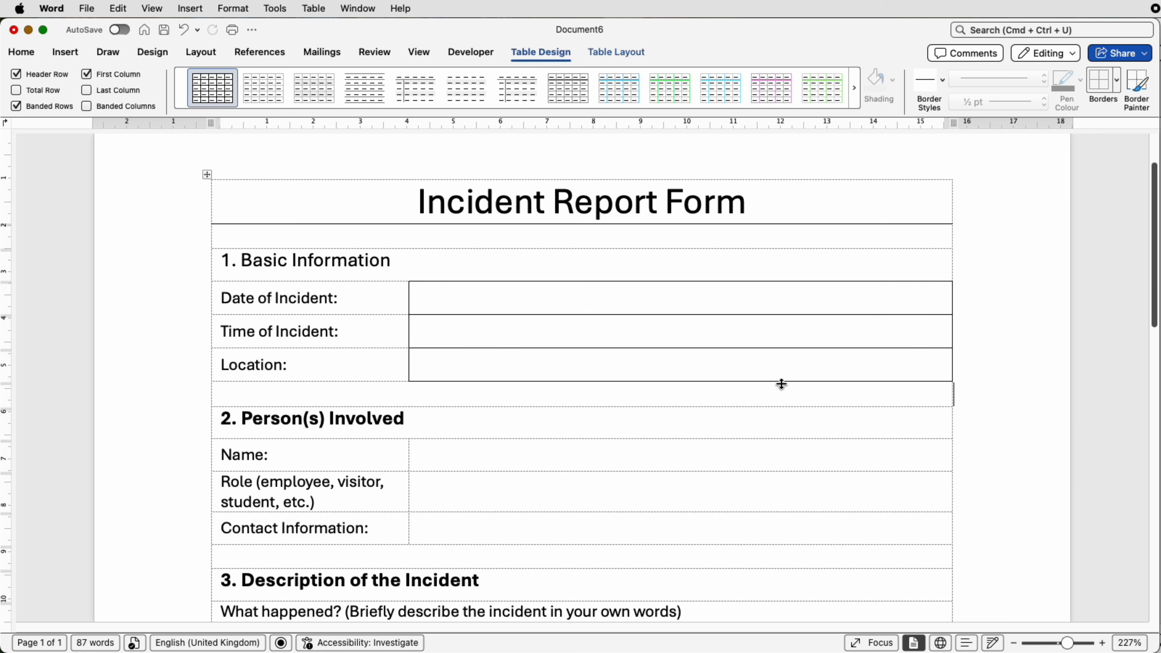
# Step: Apply all borders to the three answer cells beside Name, Role and Contact Information in "2. Person(s) Involved"
pyautogui.scroll(-3, 783, 387)
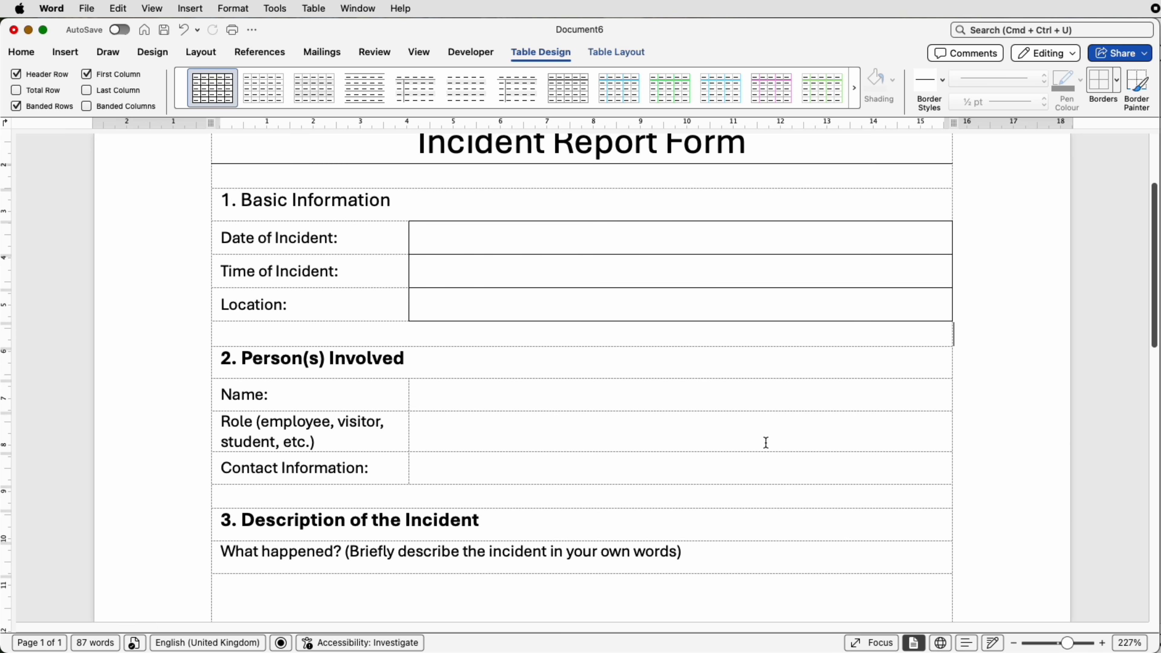
pyautogui.moveTo(768, 467); pyautogui.dragTo(765, 403)
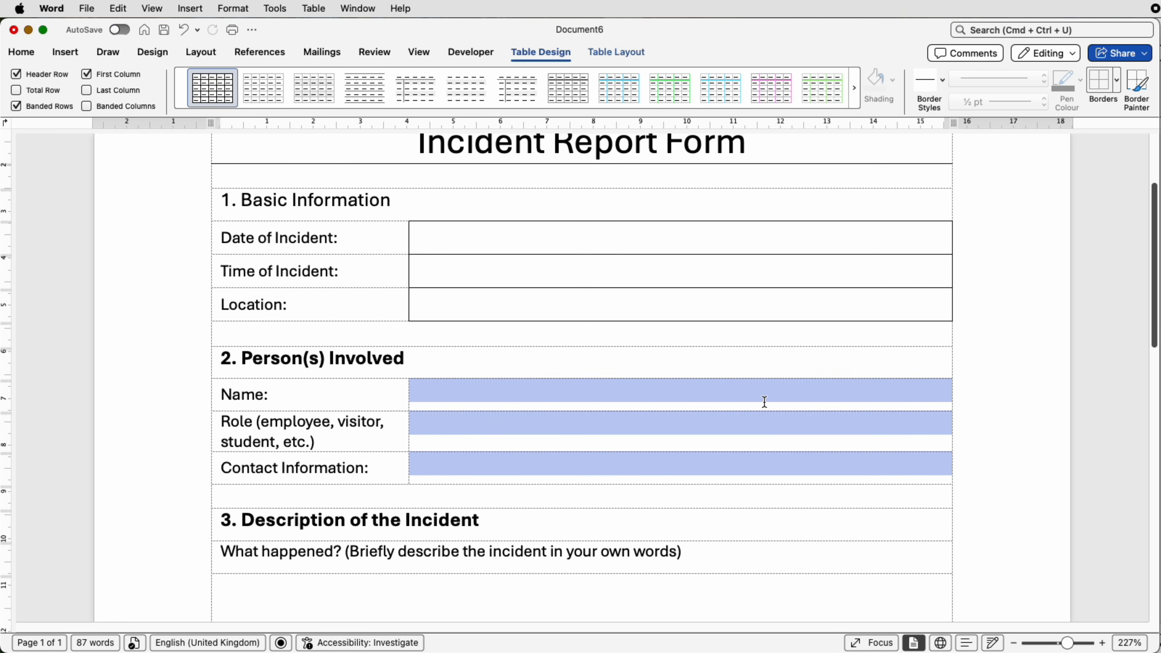
pyautogui.click(1100, 85)
# Step: Consult the finished form document and apply all borders to the "What happened?" question cell and the answer cell below it
pyautogui.scroll(-3, 858, 462)
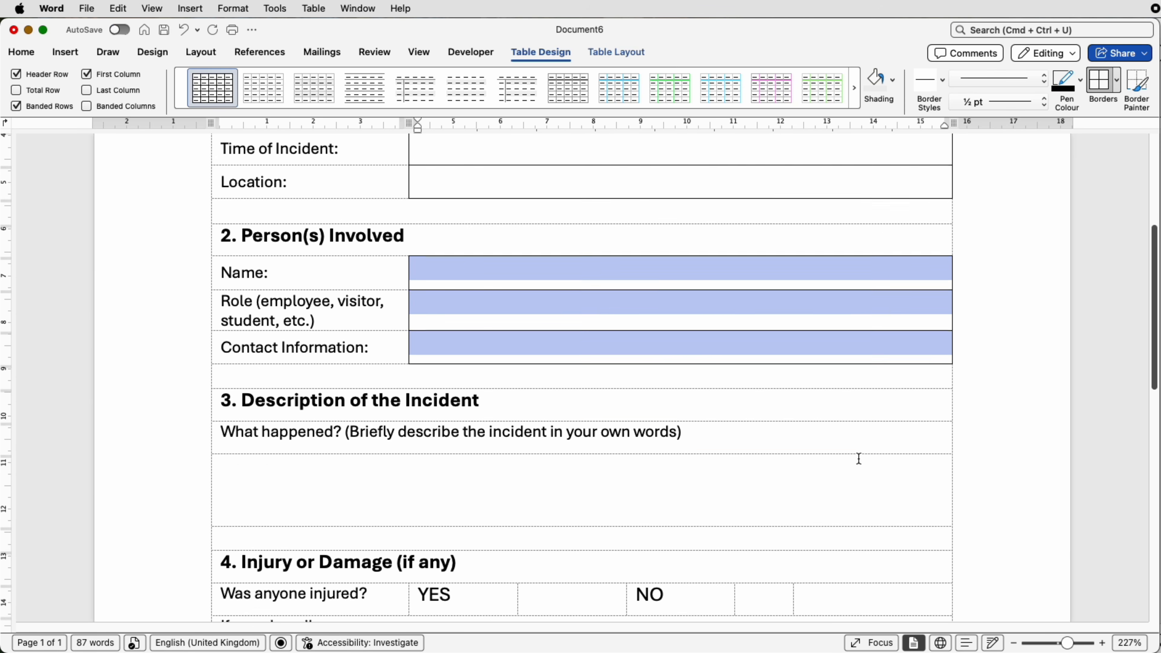
pyautogui.scroll(-1, 859, 458)
pyautogui.click(1160, 411)
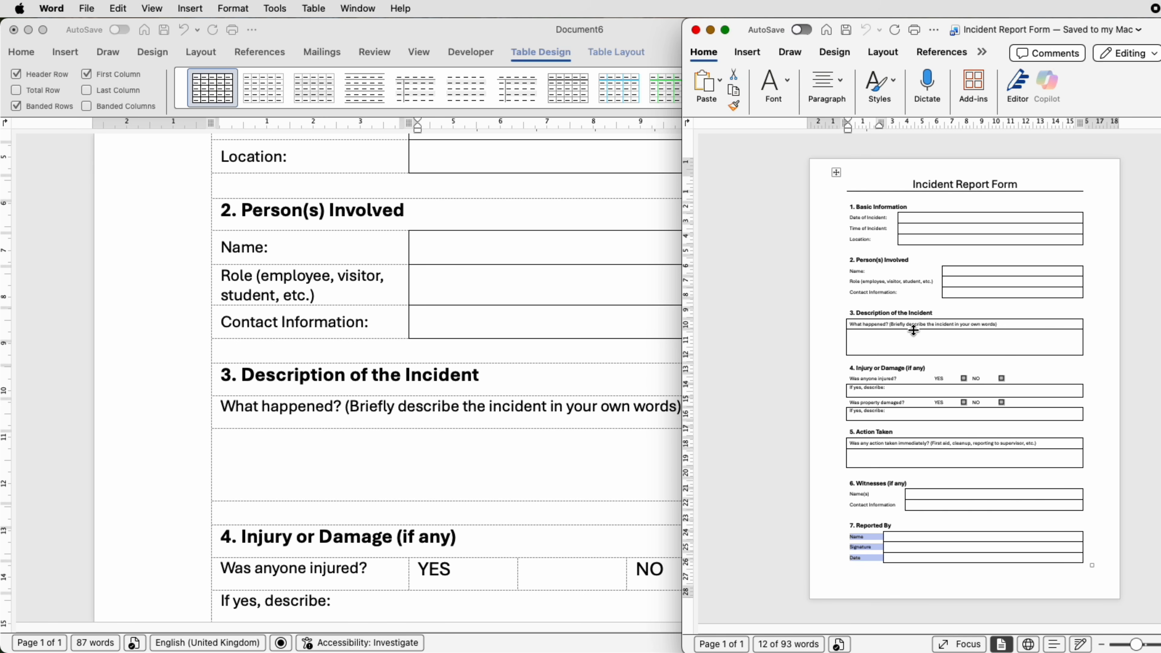
pyautogui.click(470, 463)
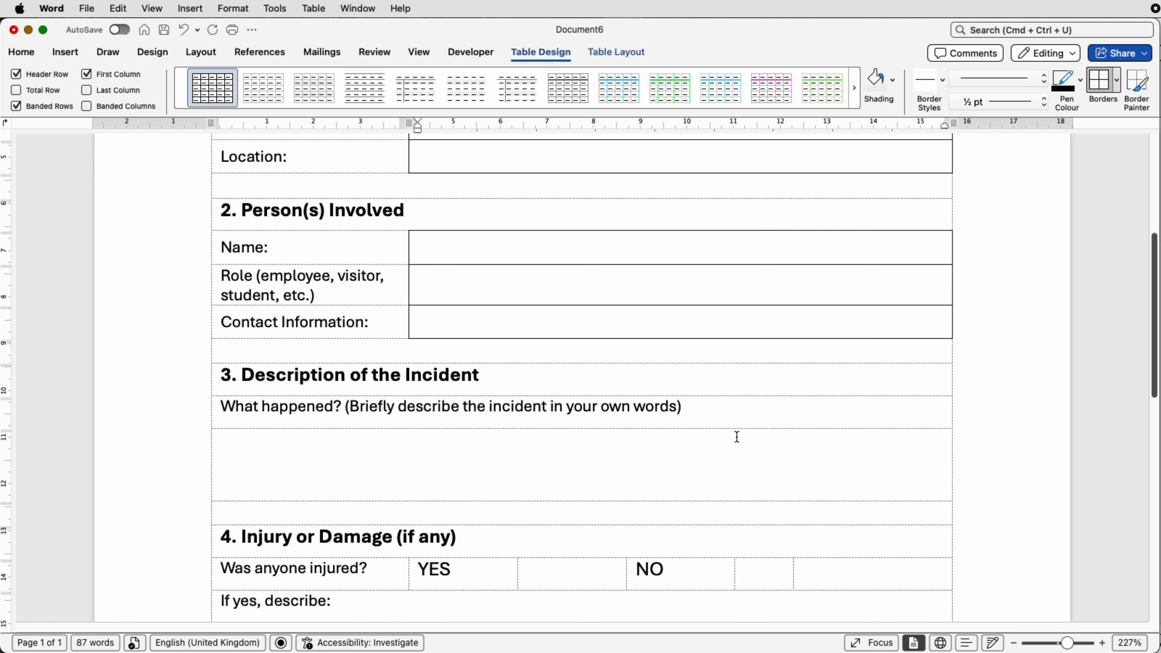
pyautogui.moveTo(740, 414); pyautogui.dragTo(743, 433)
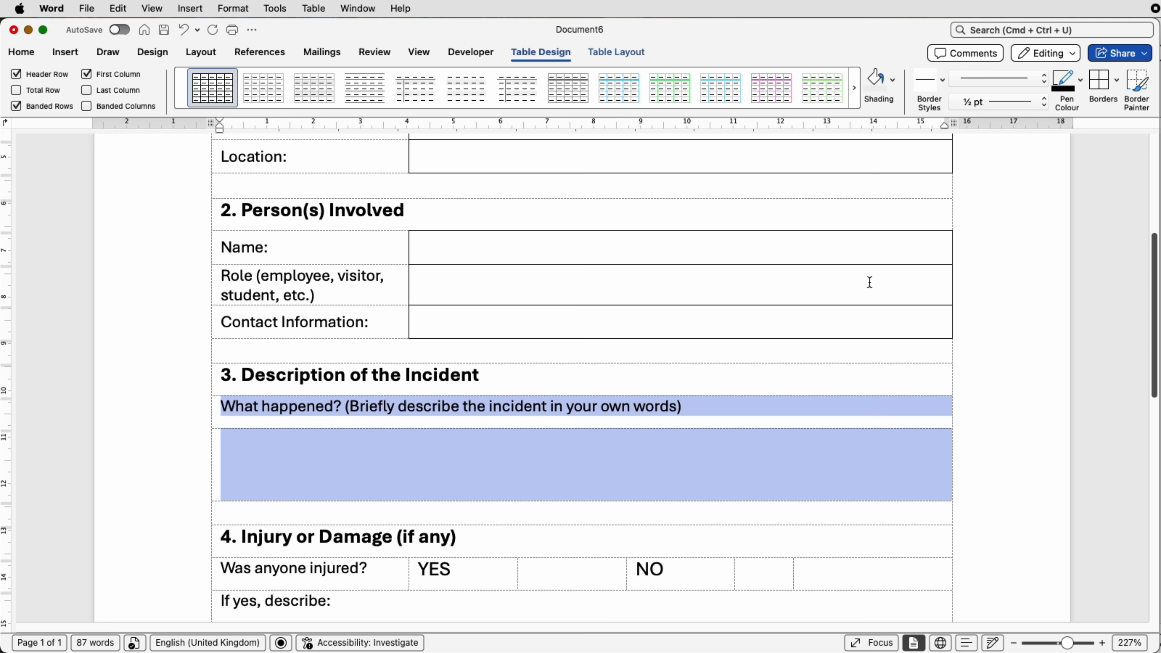
pyautogui.click(1100, 92)
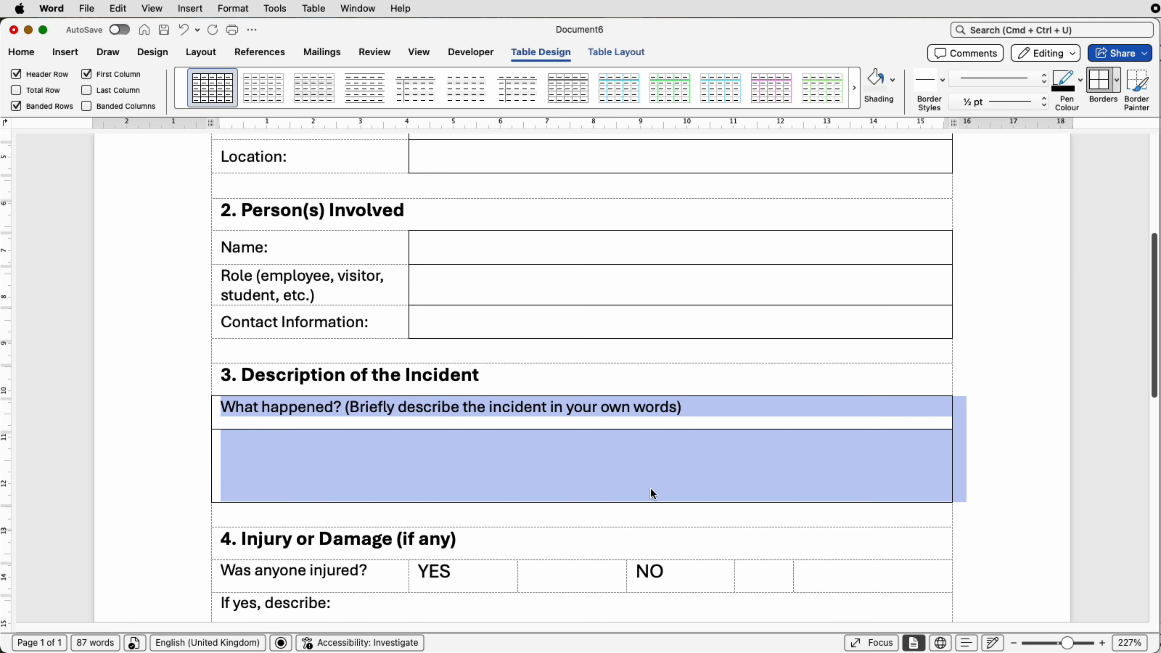
# Step: Apply all borders to both "If yes, describe:" cells in "4. Injury or Damage (if any)"
pyautogui.scroll(-4, 651, 491)
pyautogui.moveTo(814, 410); pyautogui.dragTo(371, 415)
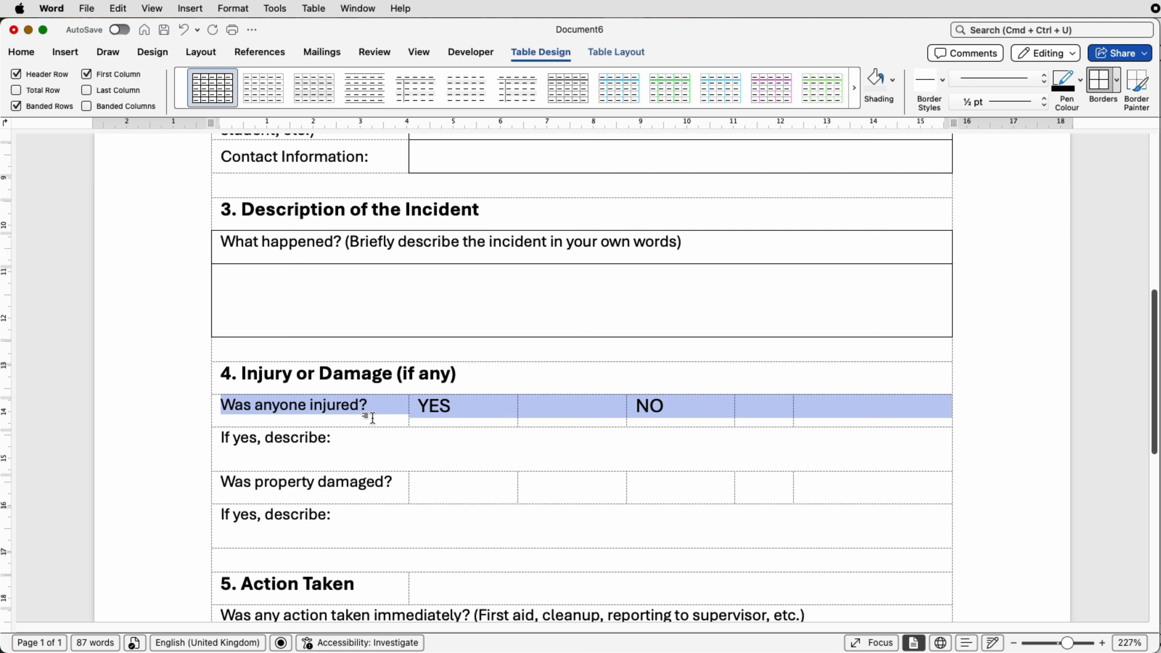
pyautogui.click(695, 449)
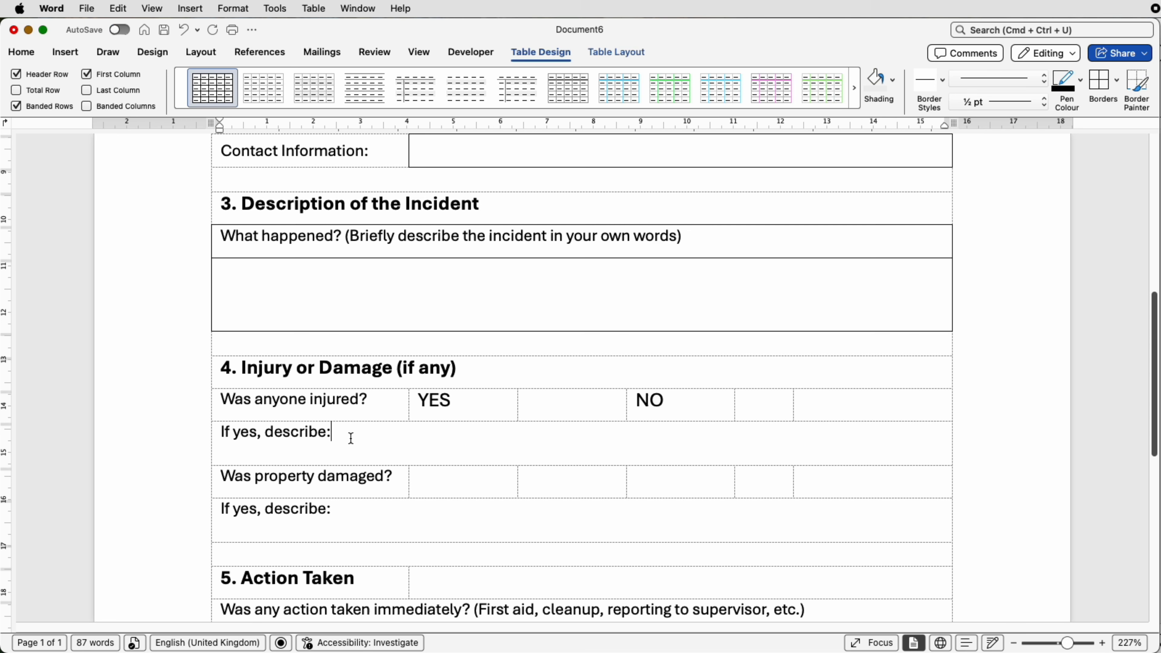
pyautogui.click(1096, 87)
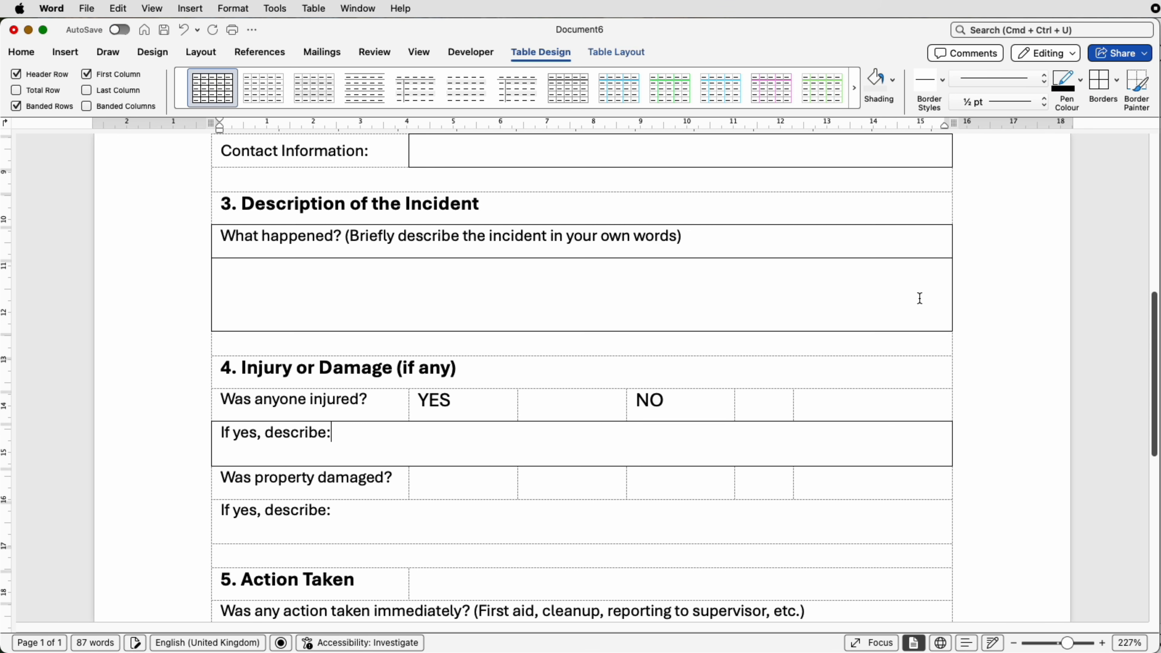
pyautogui.click(592, 531)
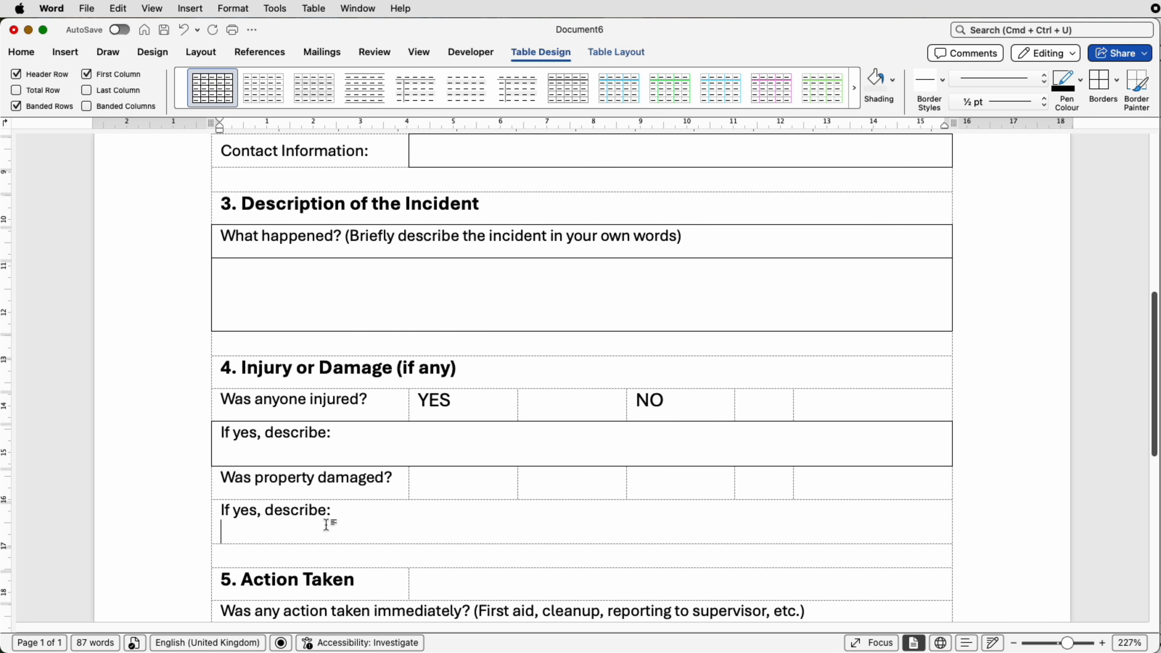
pyautogui.click(1097, 87)
# Step: Apply all borders to the immediate-action question cell and the answer cell below it in "5. Action Taken"
pyautogui.scroll(-5, 726, 337)
pyautogui.moveTo(650, 446); pyautogui.dragTo(651, 457)
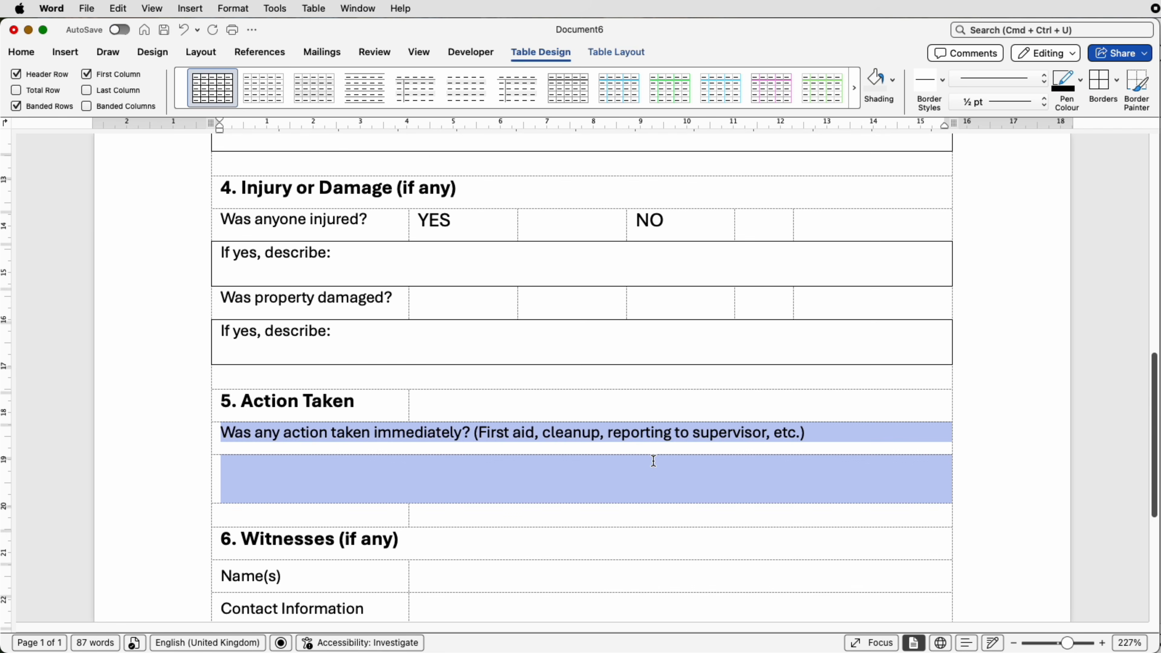
pyautogui.click(1098, 86)
# Step: Apply all borders to the answer cells in "6. Witnesses (if any)" and in "7. Reported By"
pyautogui.scroll(-5, 655, 405)
pyautogui.moveTo(655, 406); pyautogui.dragTo(655, 397)
pyautogui.click(1098, 86)
pyautogui.scroll(-2, 659, 493)
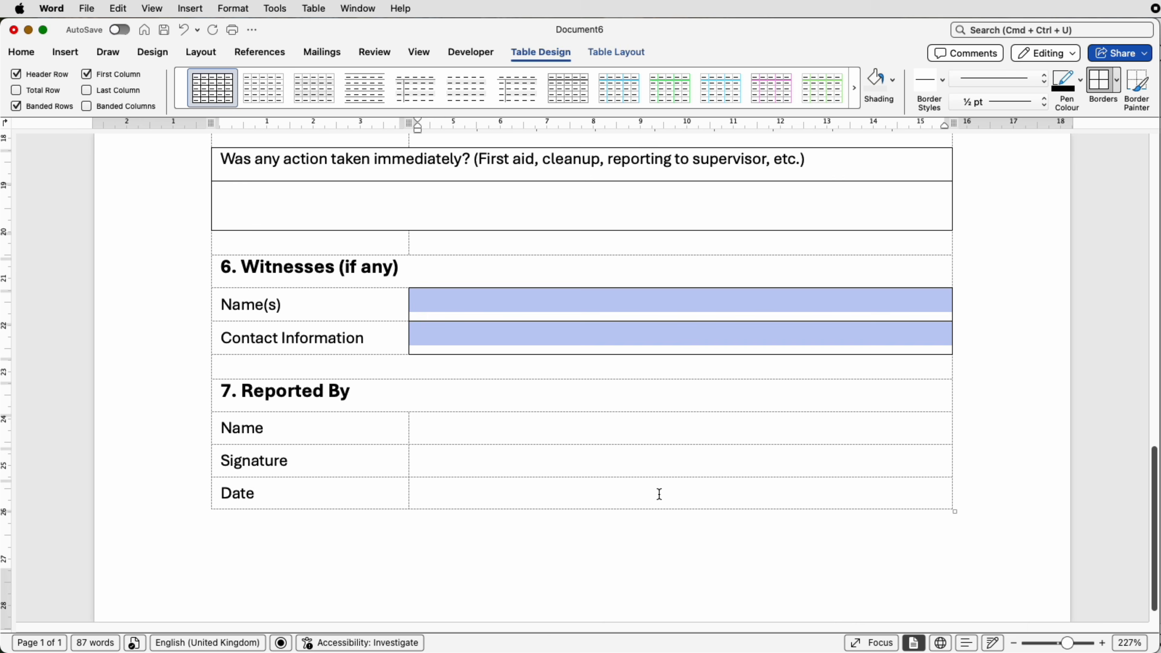
pyautogui.moveTo(659, 493); pyautogui.dragTo(646, 435)
pyautogui.click(1101, 82)
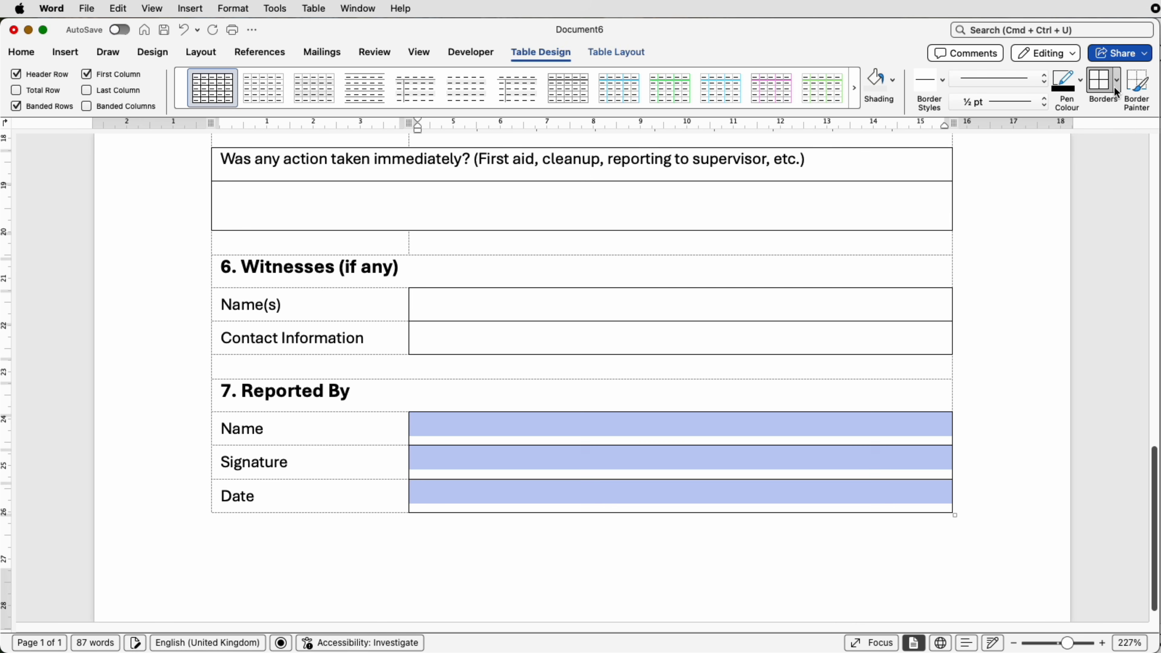
# Step: Hide the table gridlines and view the whole form page
pyautogui.click(1117, 81)
pyautogui.click(1111, 374)
pyautogui.click(811, 409)
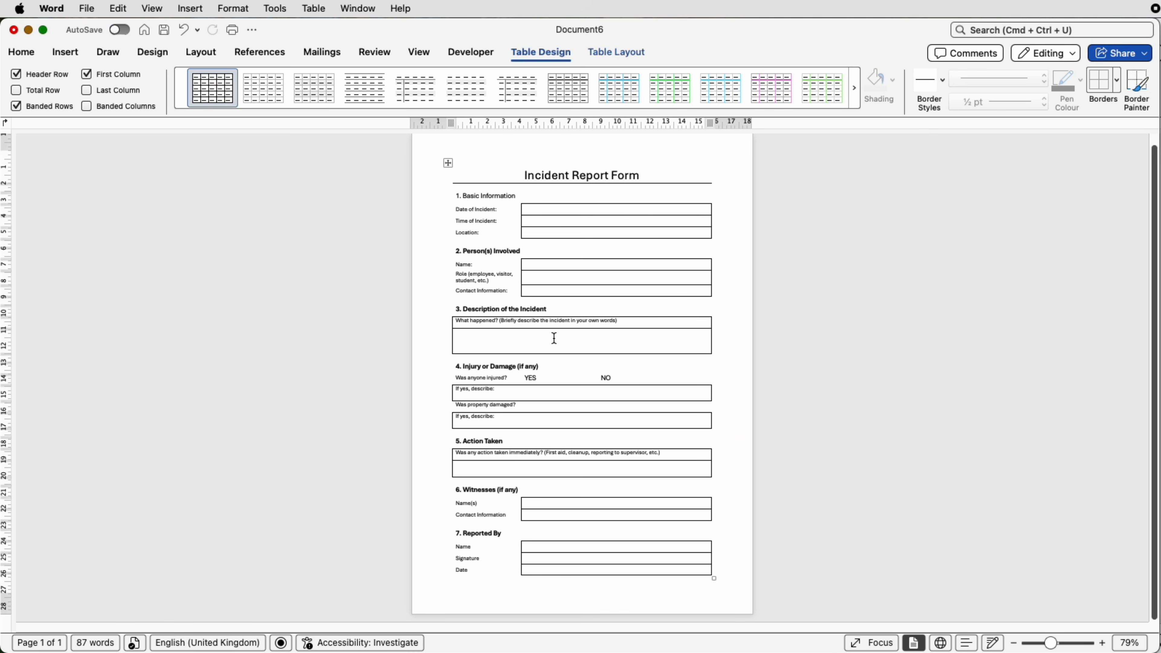
# Step: Vertically centre the "Was property damaged?" row with left alignment
pyautogui.click(535, 407)
pyautogui.moveTo(457, 406); pyautogui.dragTo(661, 411)
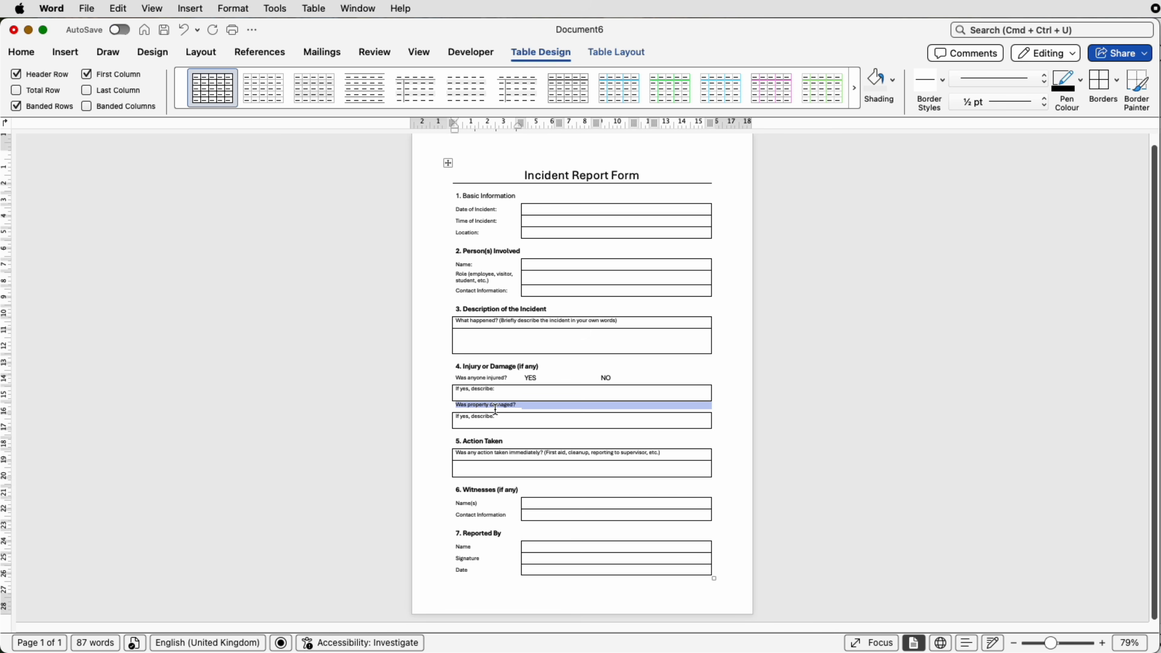
pyautogui.click(623, 54)
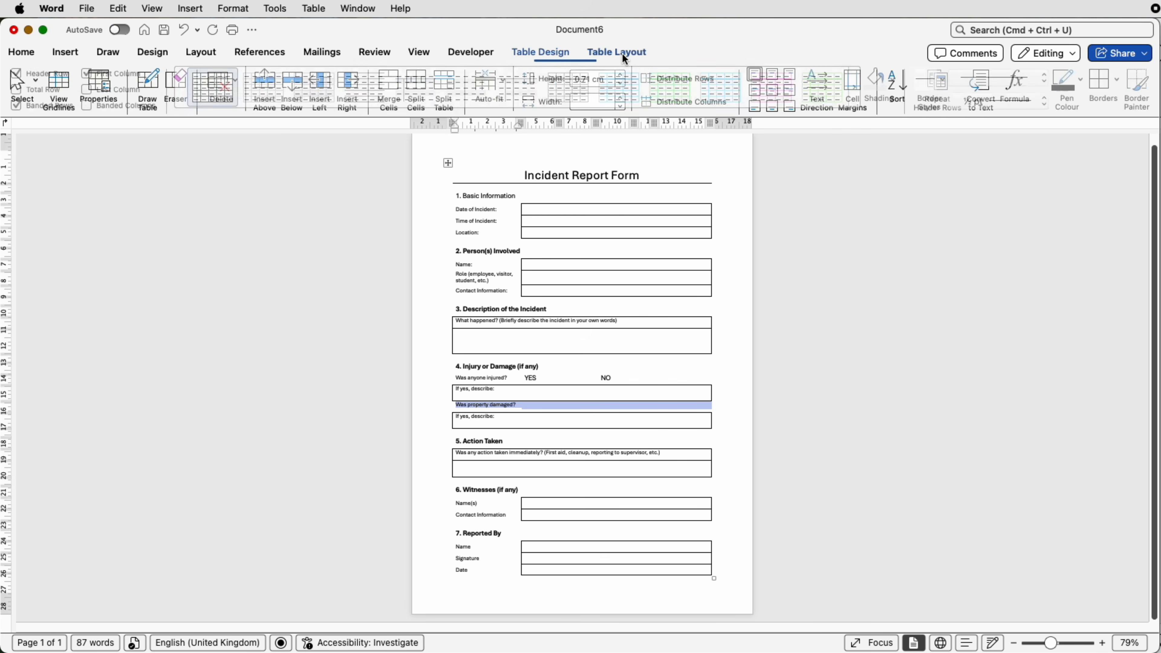
pyautogui.click(757, 93)
# Step: Align the "Was any action taken immediately?" and "What happened?" question cells centre left
pyautogui.moveTo(667, 452); pyautogui.dragTo(457, 453)
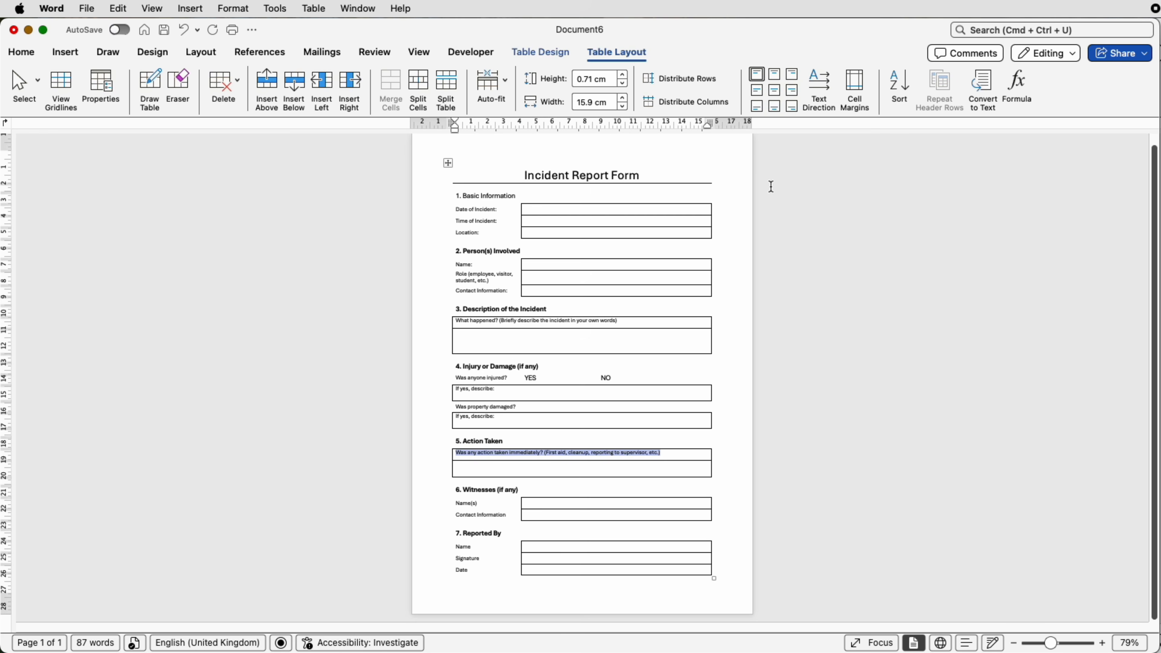
pyautogui.click(758, 91)
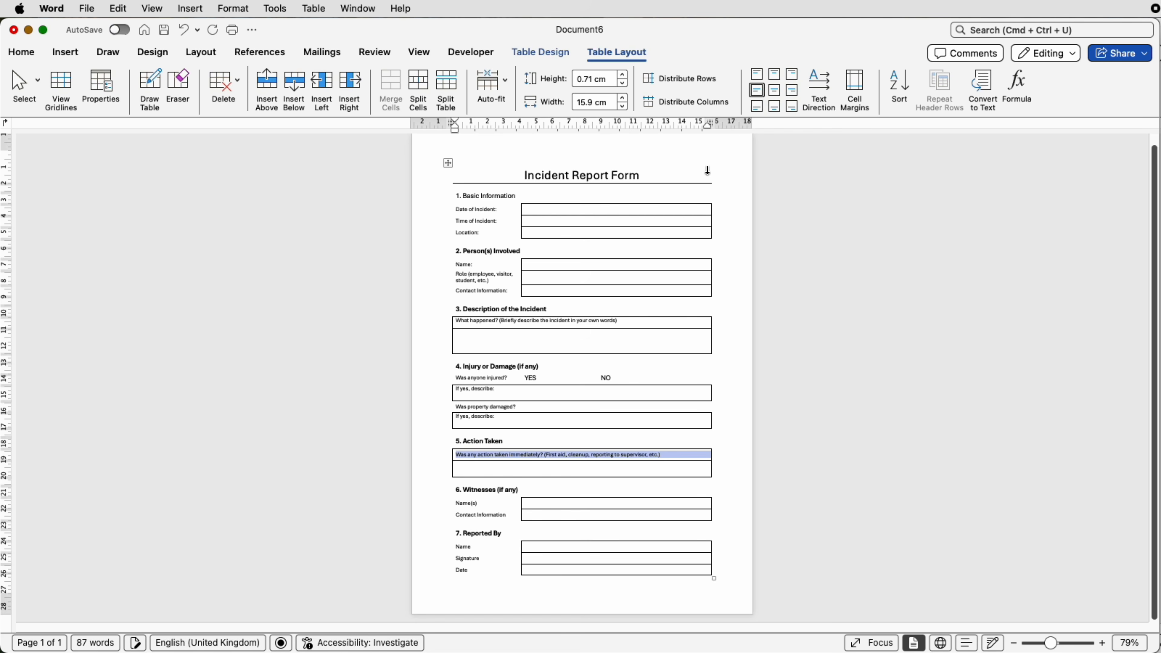
pyautogui.moveTo(629, 323); pyautogui.dragTo(456, 321)
pyautogui.click(758, 89)
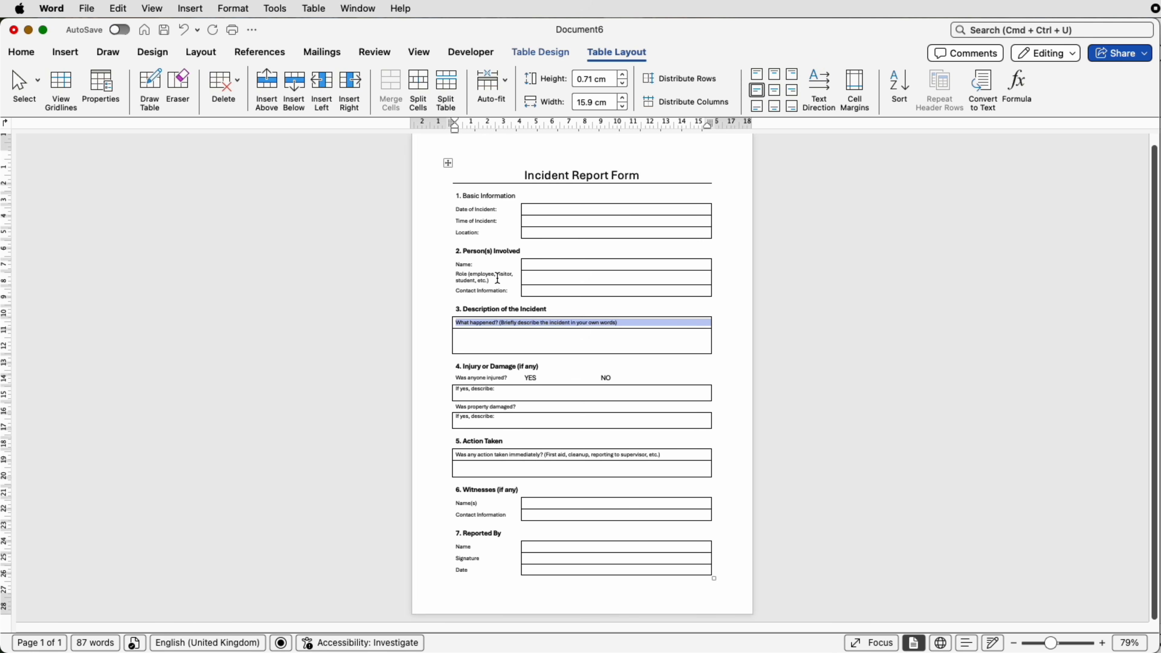
# Step: Widen the label column in "2. Person(s) Involved" to fit the Role label on one line, and narrow the label column in "7. Reported By"
pyautogui.moveTo(526, 264); pyautogui.dragTo(550, 281)
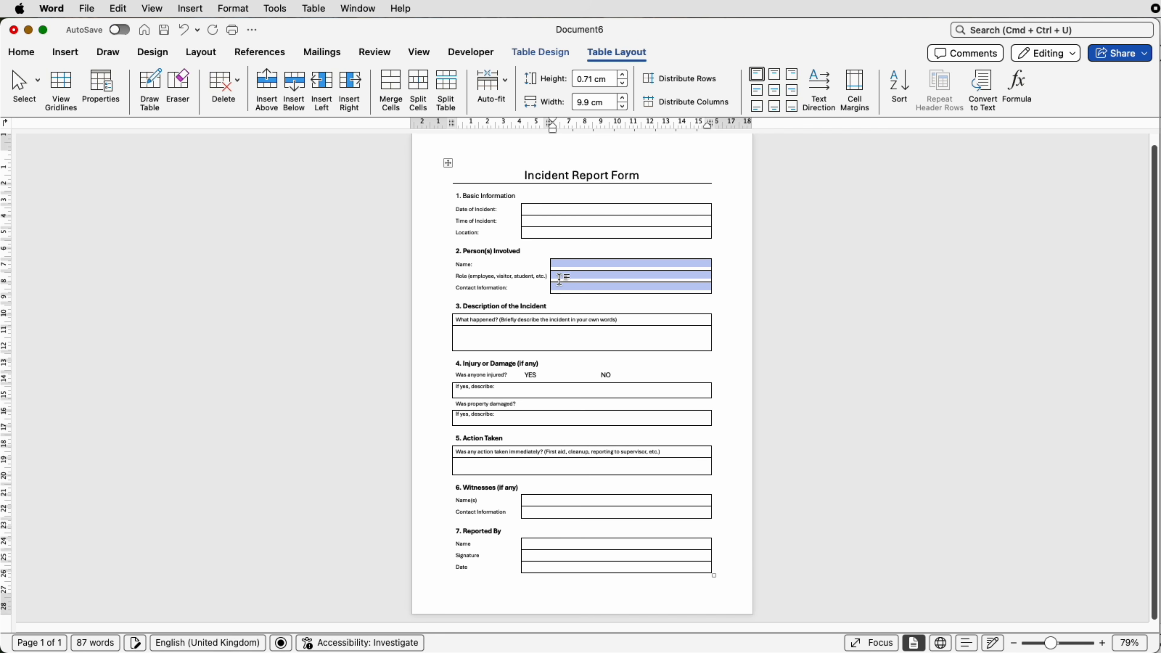
pyautogui.click(573, 279)
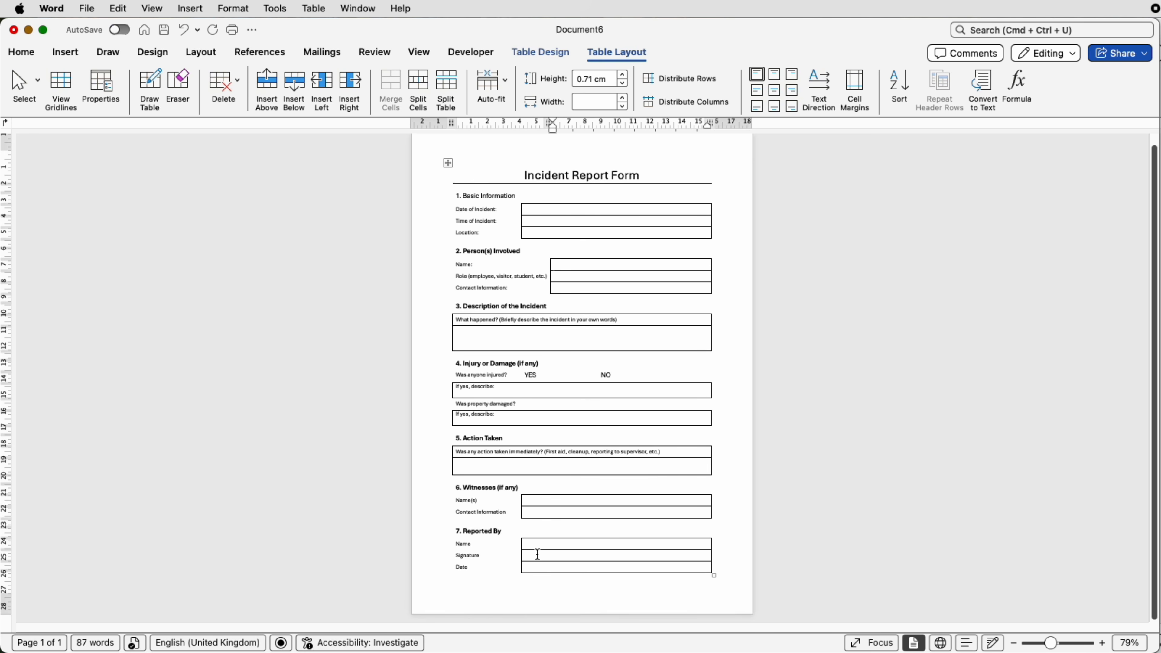
pyautogui.moveTo(540, 546)
pyautogui.mouseDown()
pyautogui.moveTo(543, 568)
pyautogui.moveTo(494, 558)
pyautogui.mouseUp()
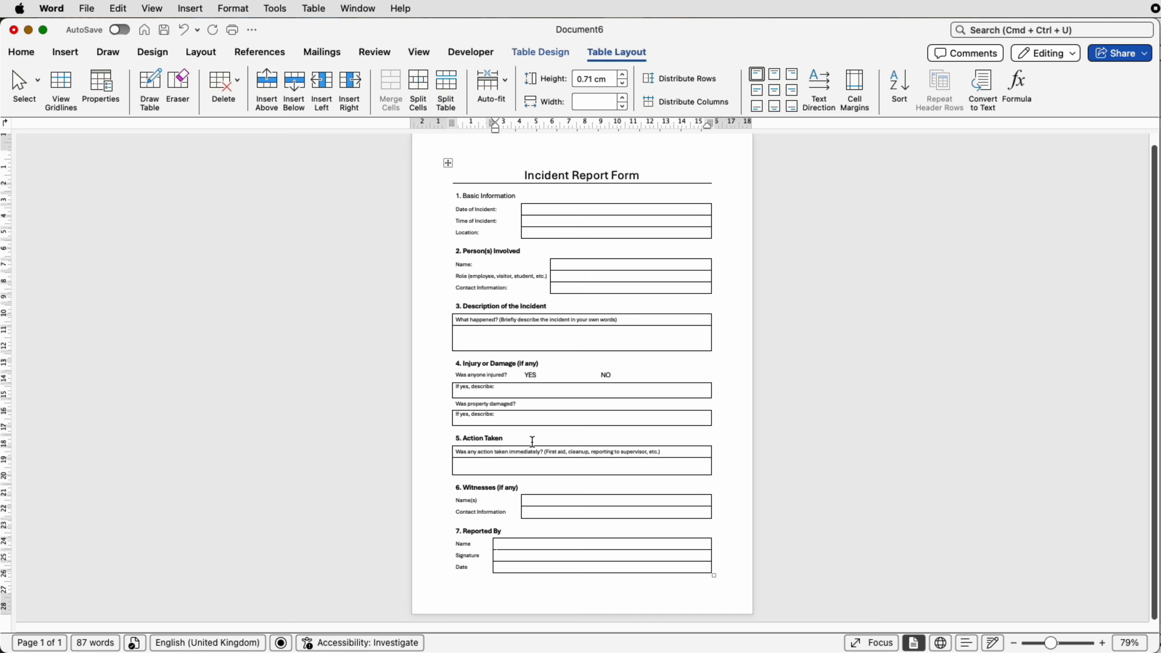
# Step: Enter YES and NO in the "Was property damaged?" row, in the same columns as in the injury row
pyautogui.click(533, 404)
pyautogui.moveTo(1051, 643)
pyautogui.mouseDown()
pyautogui.moveTo(1067, 643)
pyautogui.moveTo(1050, 643)
pyautogui.mouseUp()
pyautogui.write('YES')
pyautogui.click(640, 409)
pyautogui.write('NO')
pyautogui.click(955, 440)
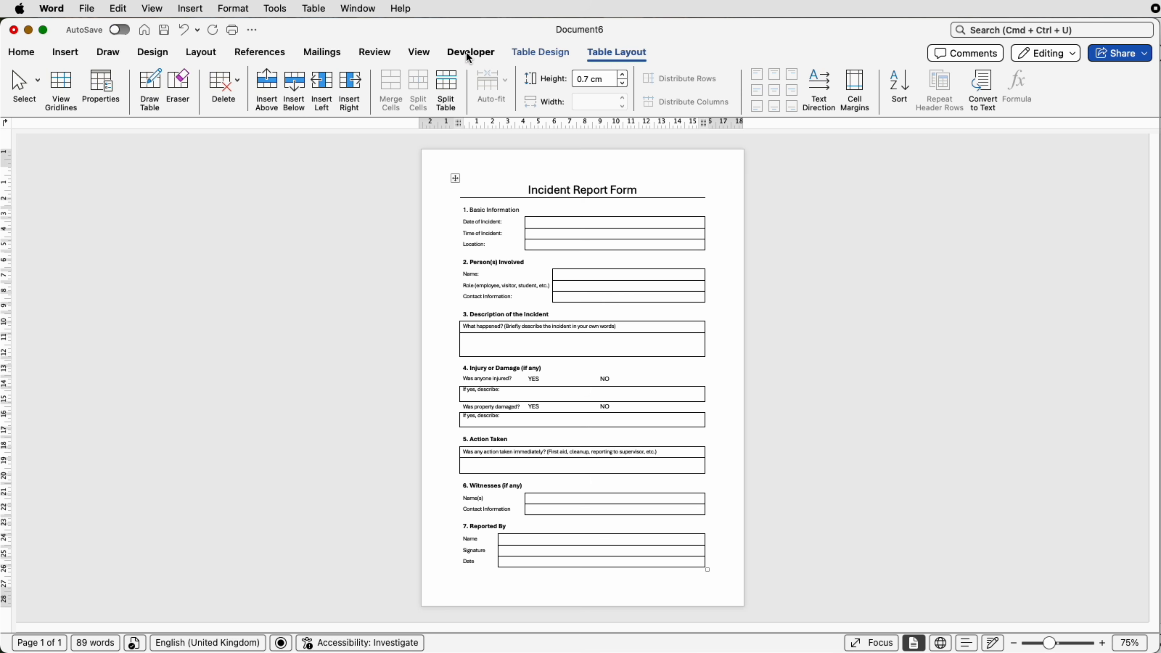
# Step: Check in the Ribbon & Toolbar preferences whether the Developer tab is enabled, and close them without changes
pyautogui.click(53, 10)
pyautogui.click(54, 54)
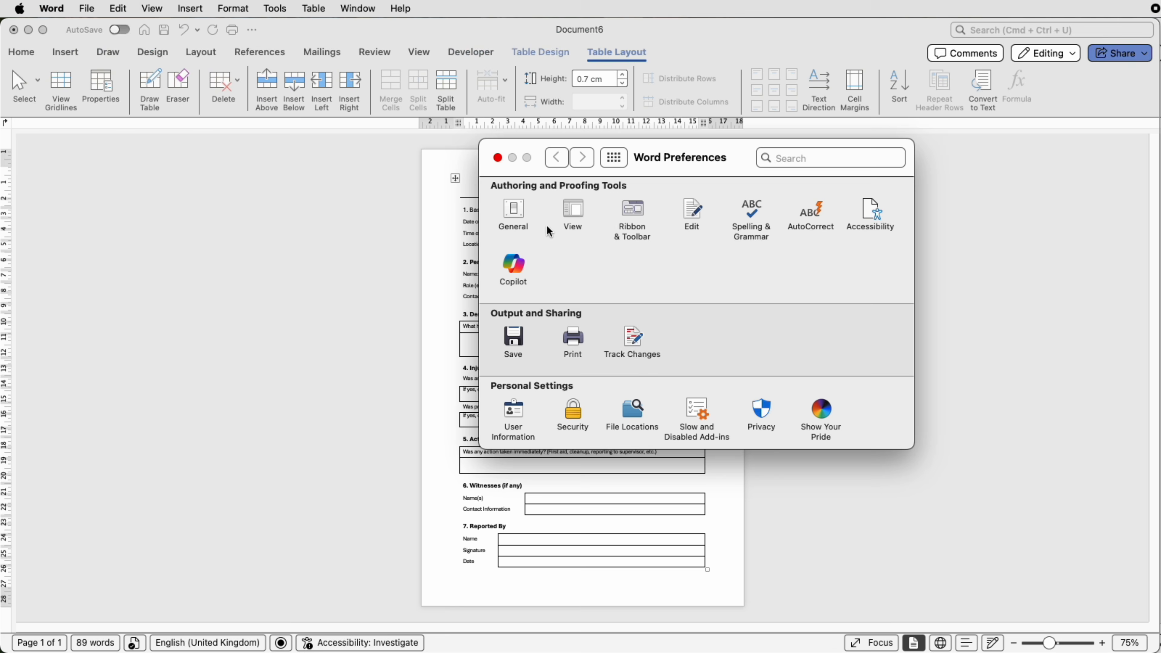
pyautogui.click(641, 219)
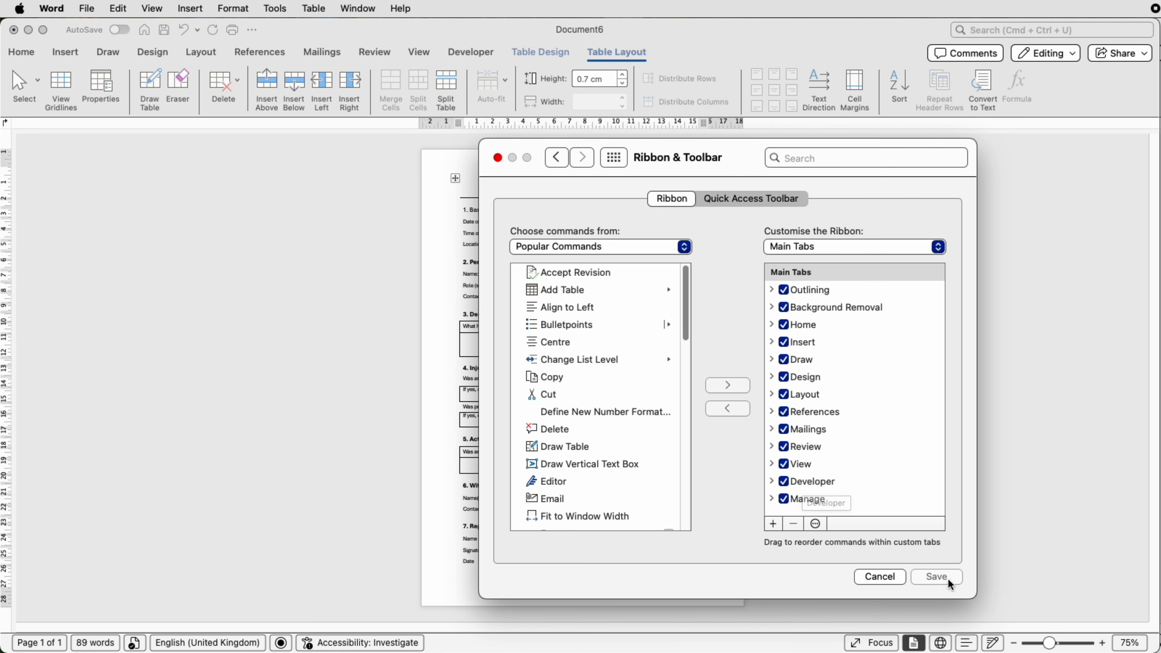
pyautogui.click(879, 577)
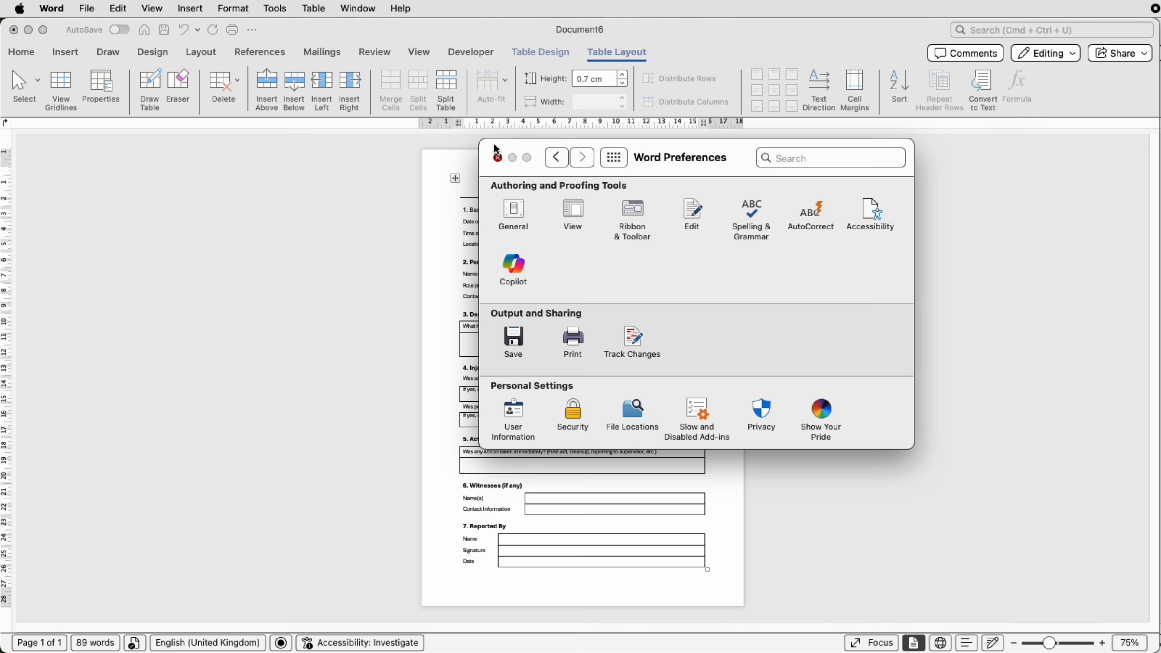
pyautogui.click(497, 158)
# Step: Toggle form protection on and off, and insert a text box form field in the Date of Incident answer cell
pyautogui.click(479, 56)
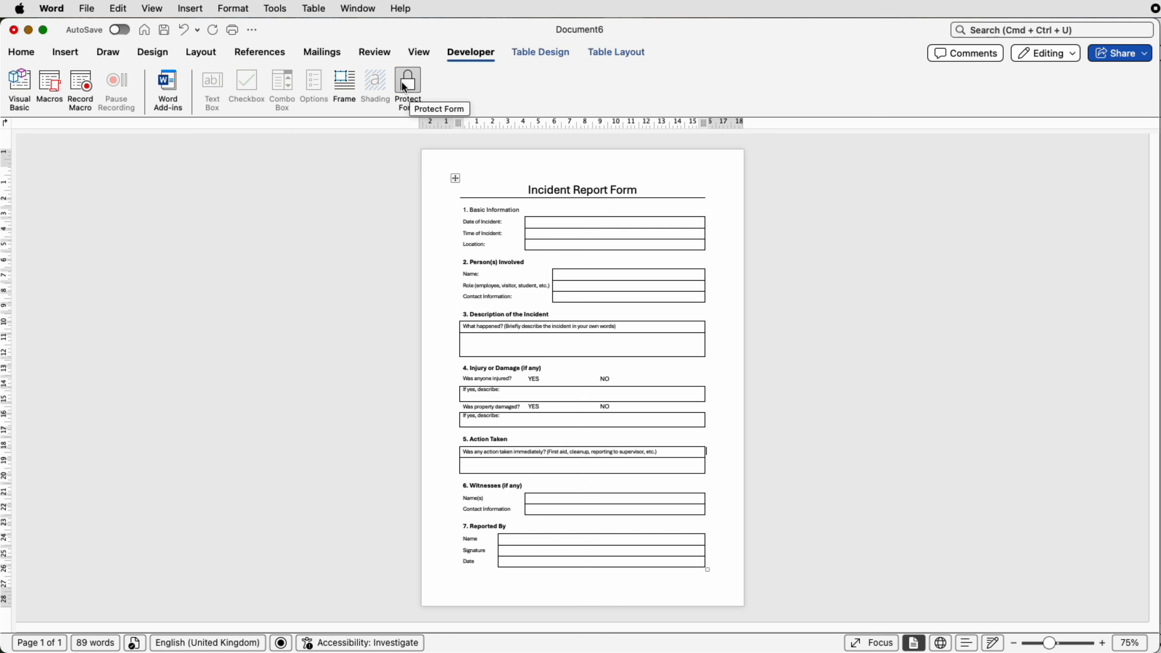
pyautogui.click(408, 89)
pyautogui.click(407, 89)
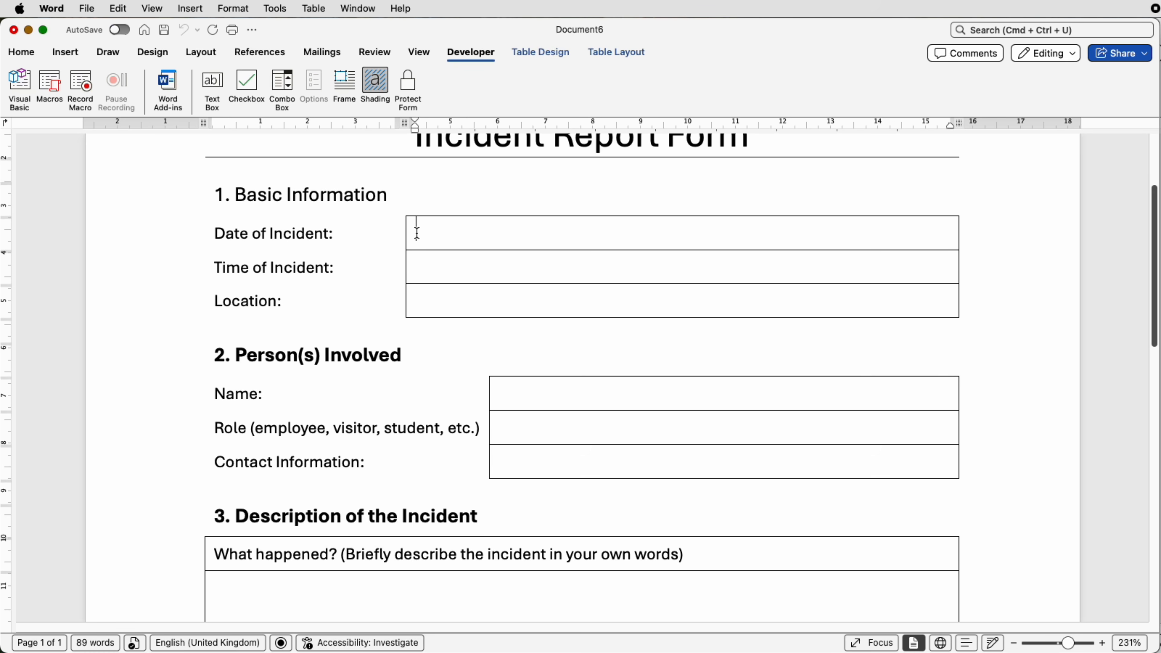
pyautogui.click(218, 92)
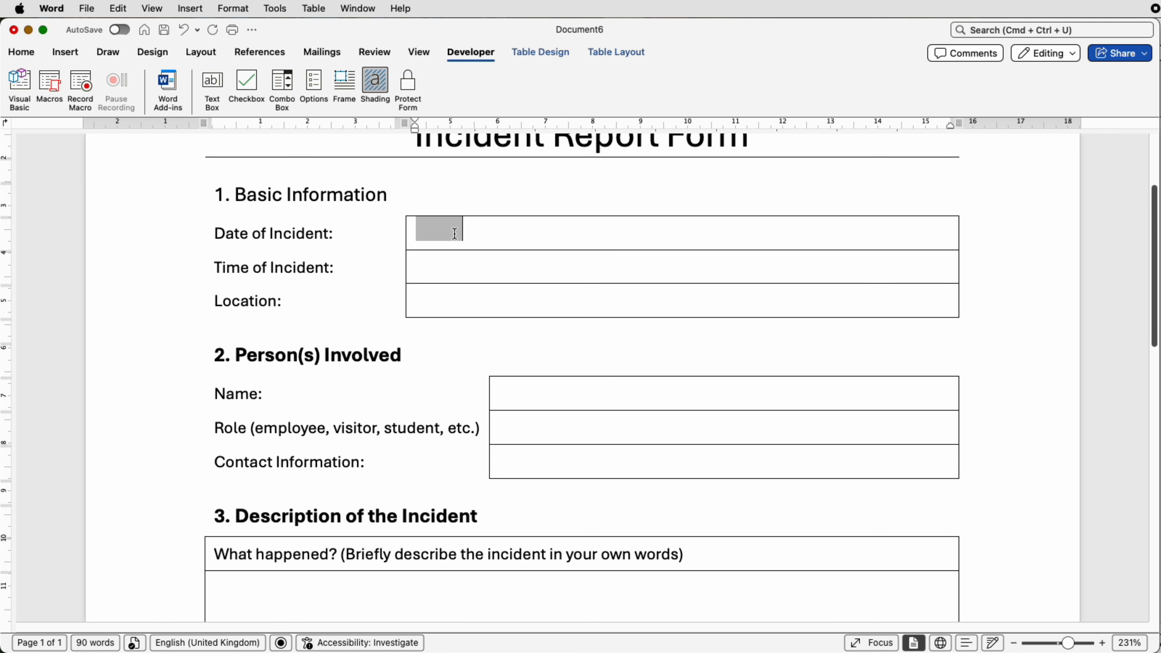
# Step: Align the three answer cells beside Date of Incident, Time of Incident and Location centre left
pyautogui.moveTo(491, 235); pyautogui.dragTo(503, 293)
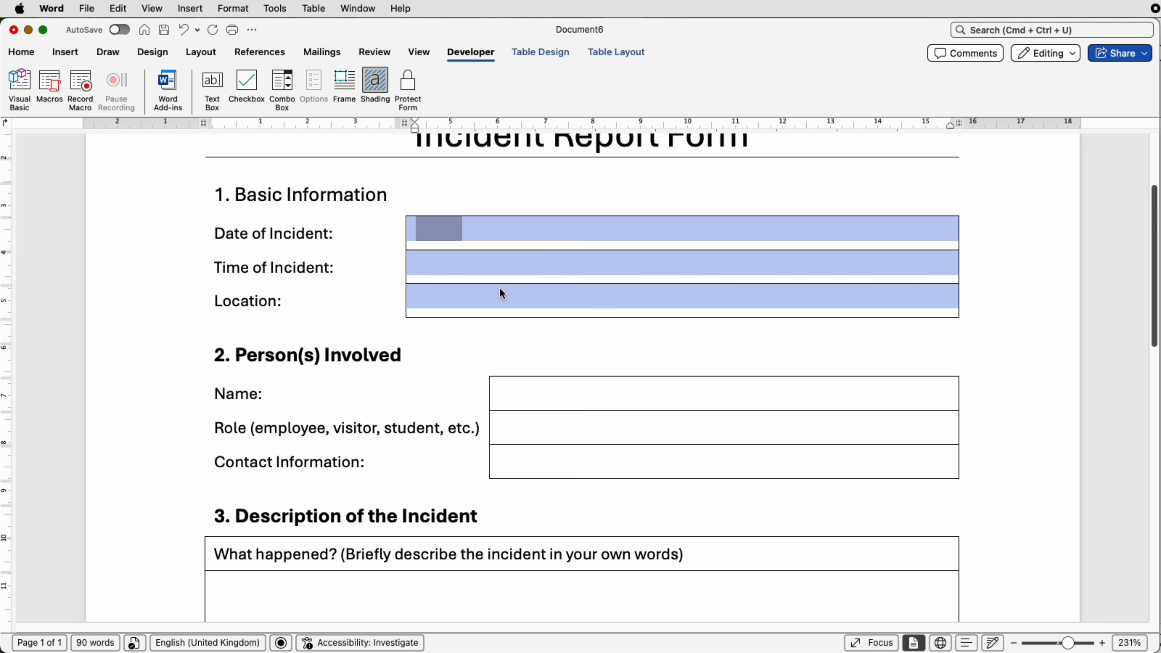
pyautogui.click(554, 57)
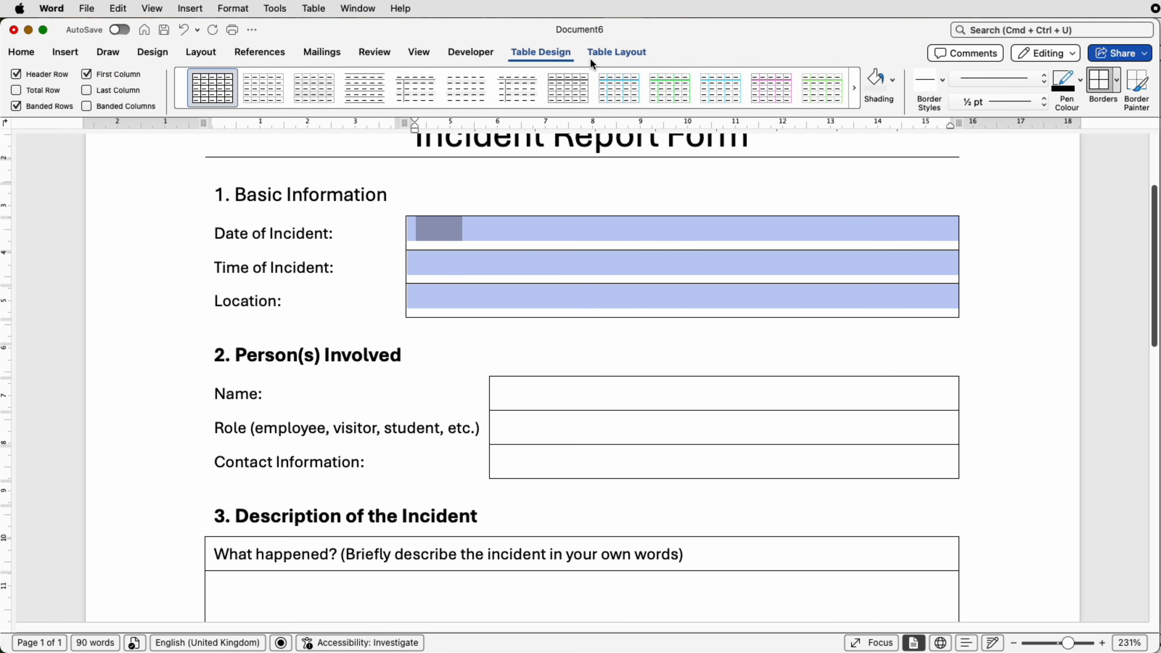
pyautogui.click(595, 56)
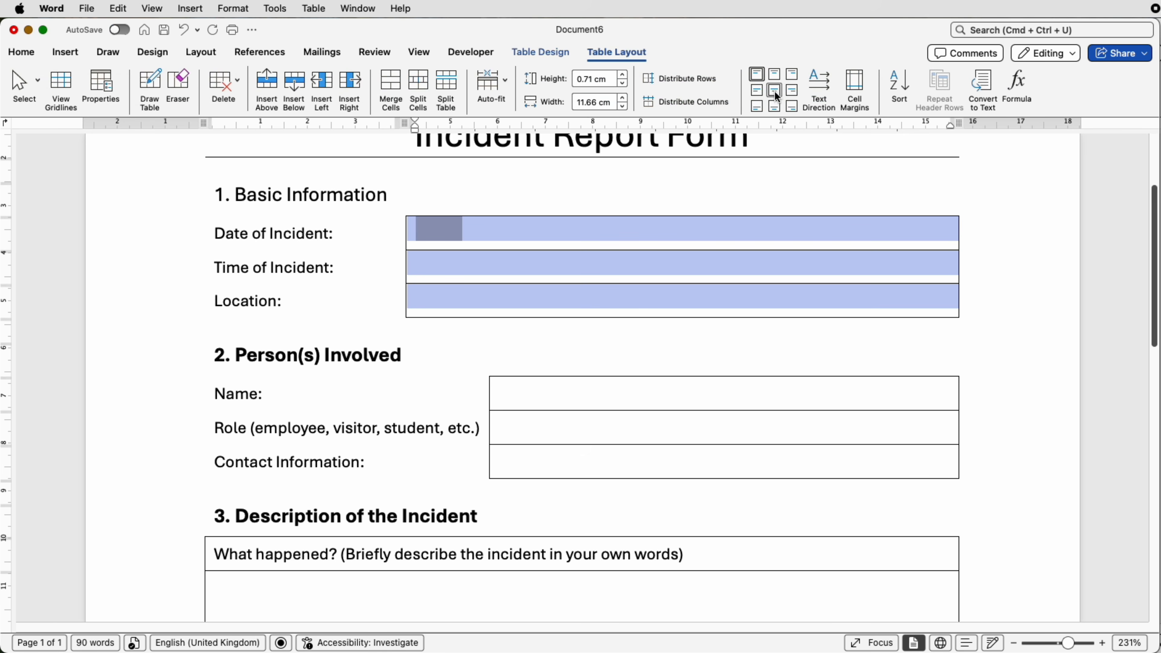
pyautogui.click(758, 91)
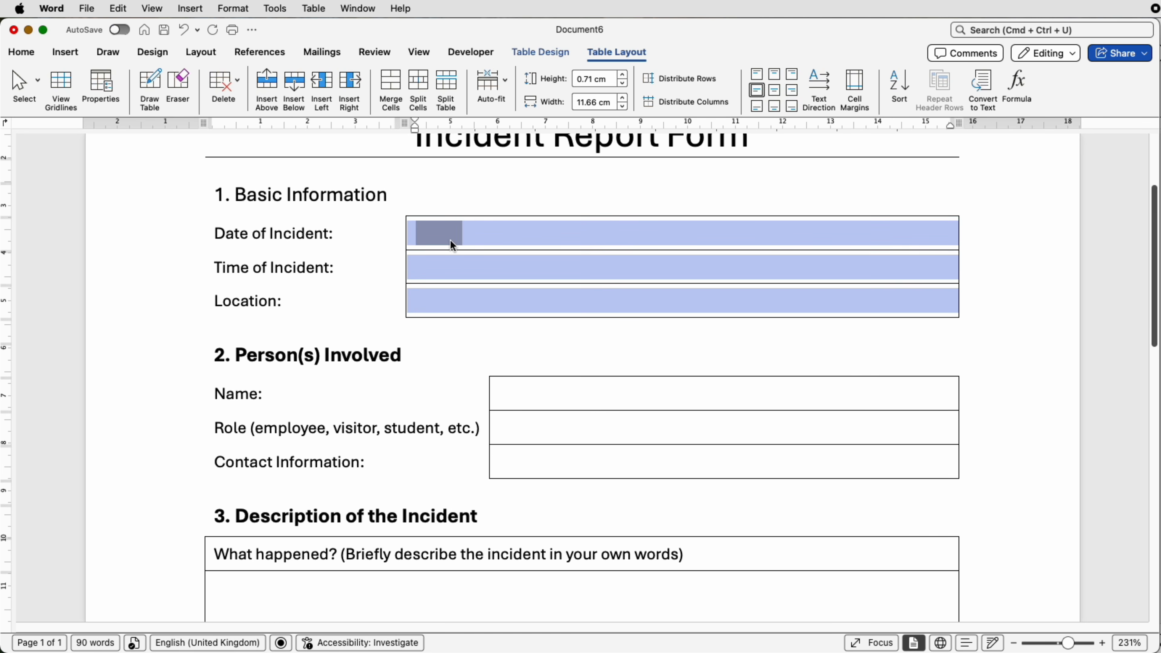
# Step: Set the maximum length of the Date of Incident text form field to 30
pyautogui.click(436, 233)
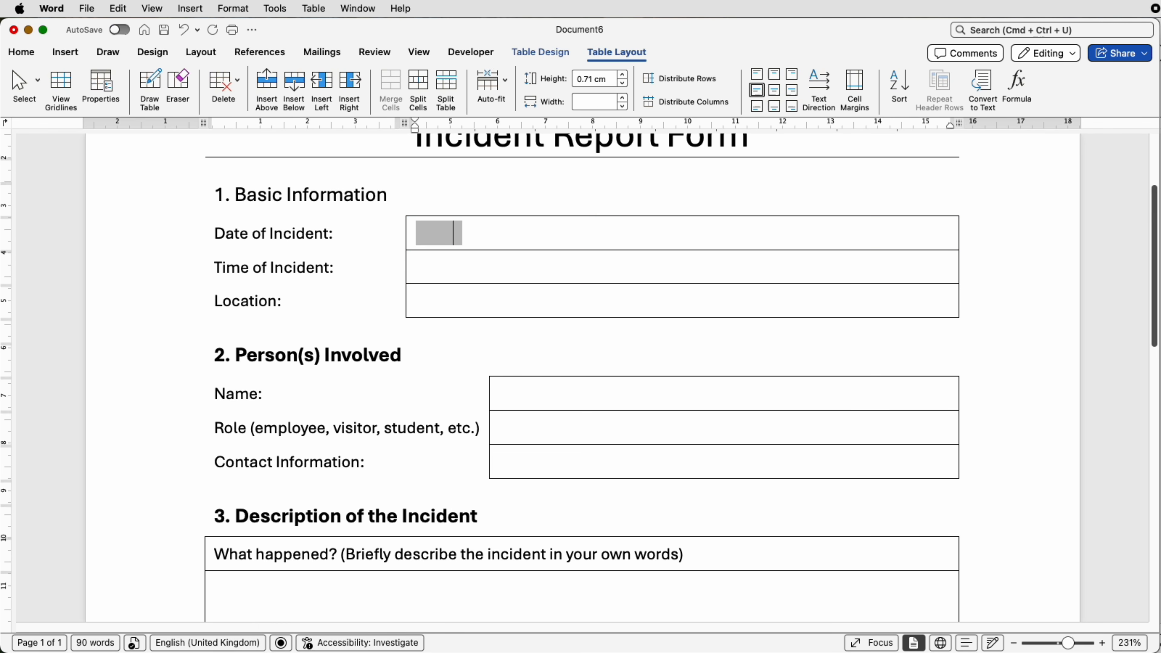
pyautogui.rightClick(436, 232)
pyautogui.click(462, 359)
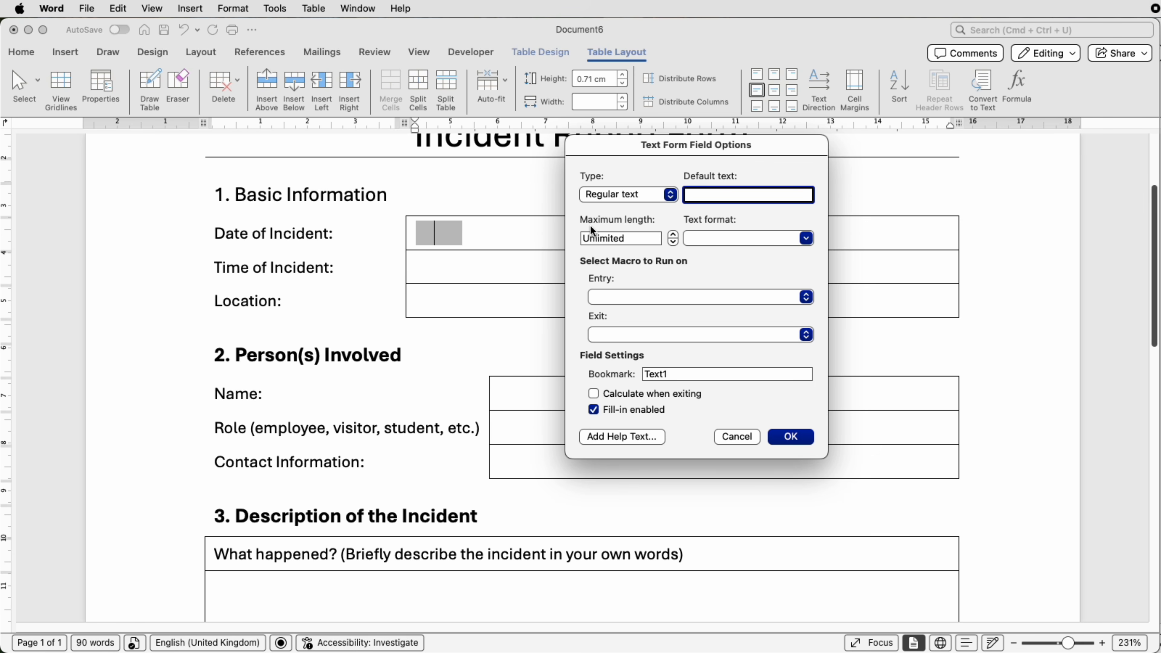
pyautogui.moveTo(630, 239); pyautogui.dragTo(565, 239)
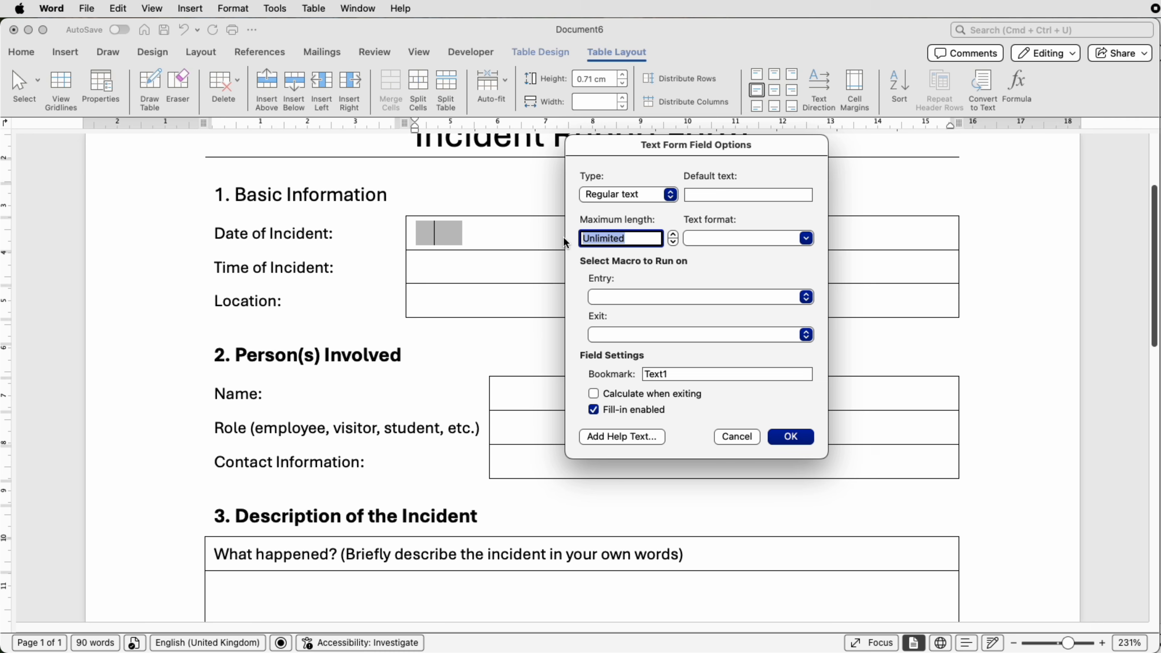
pyautogui.write('30')
pyautogui.click(787, 437)
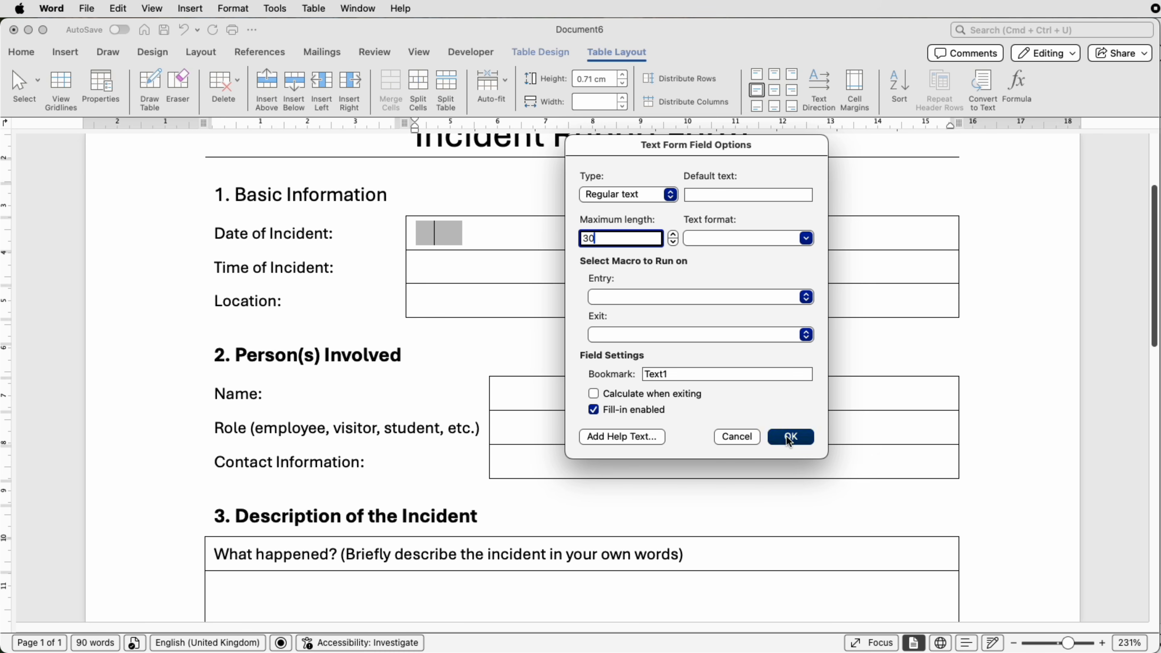
# Step: Copy the Date of Incident form field into the Time of Incident and Location answer cells, and align both cells centre left
pyautogui.click(487, 238)
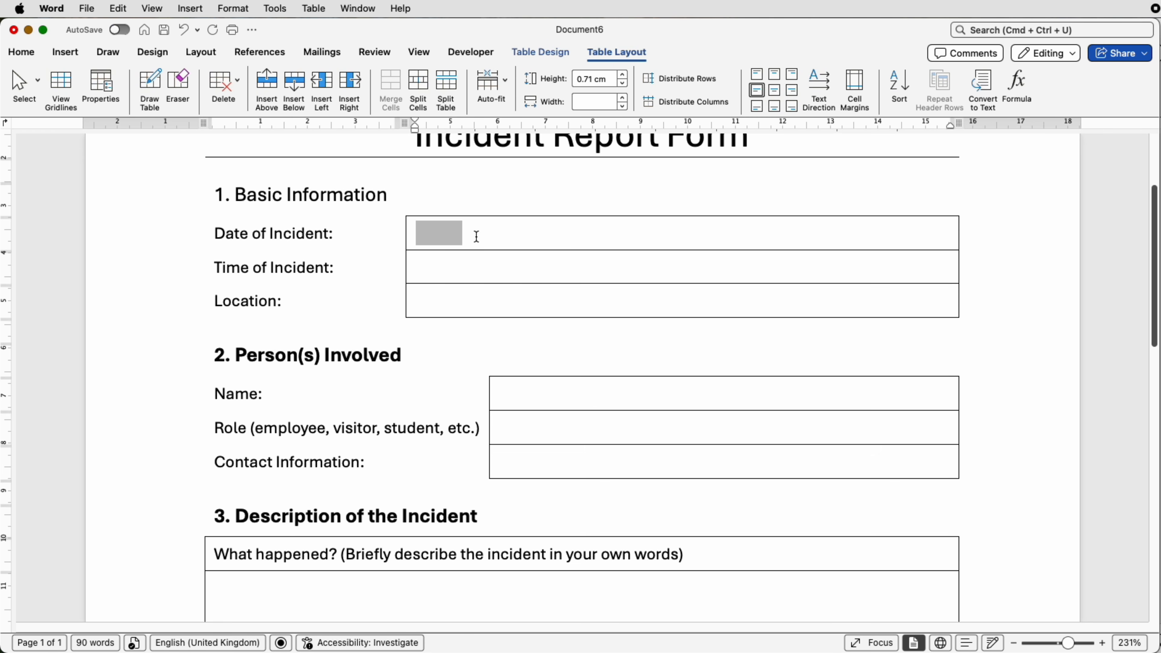
pyautogui.click(432, 234)
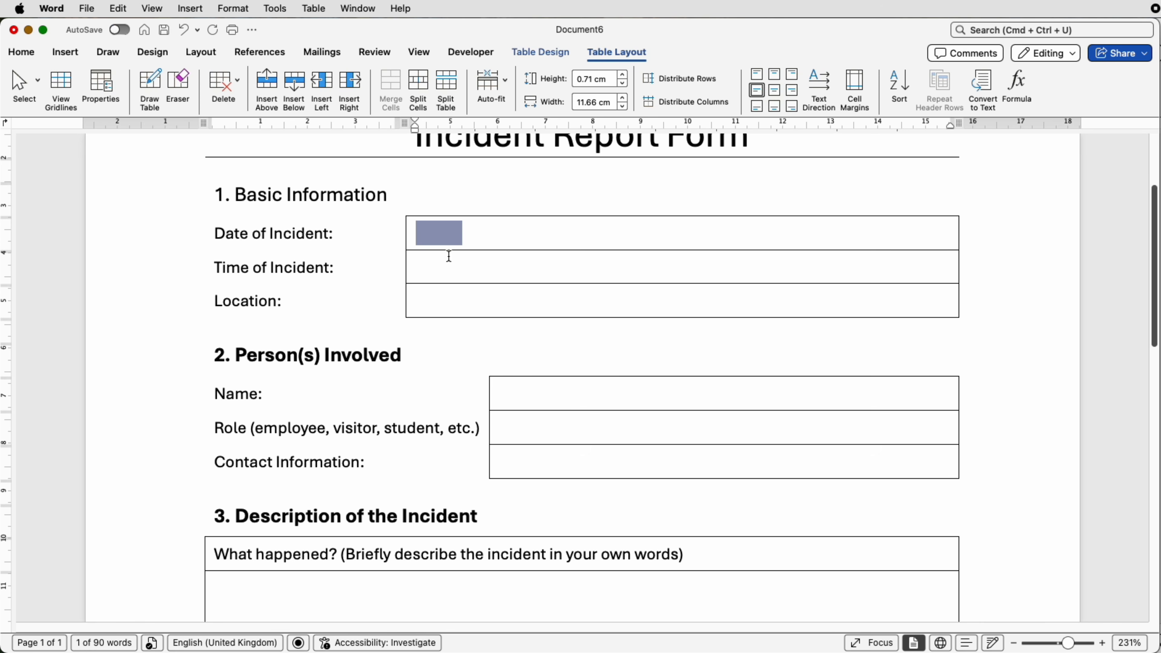
pyautogui.moveTo(452, 267); pyautogui.dragTo(474, 290)
pyautogui.press('super+v')
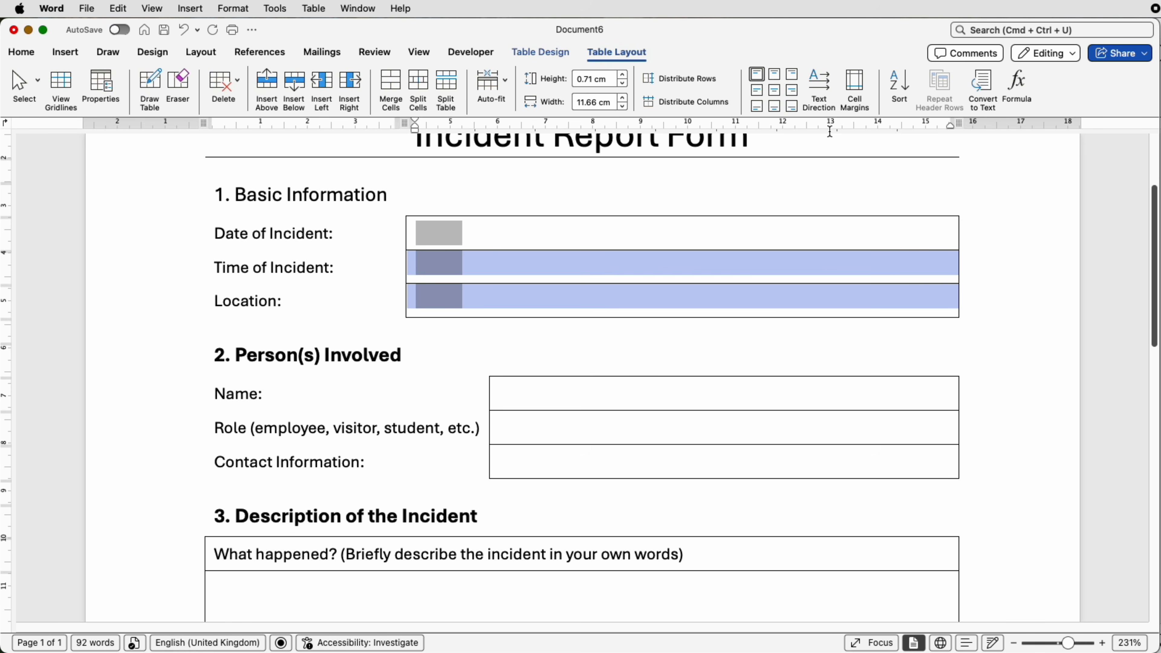
pyautogui.click(757, 91)
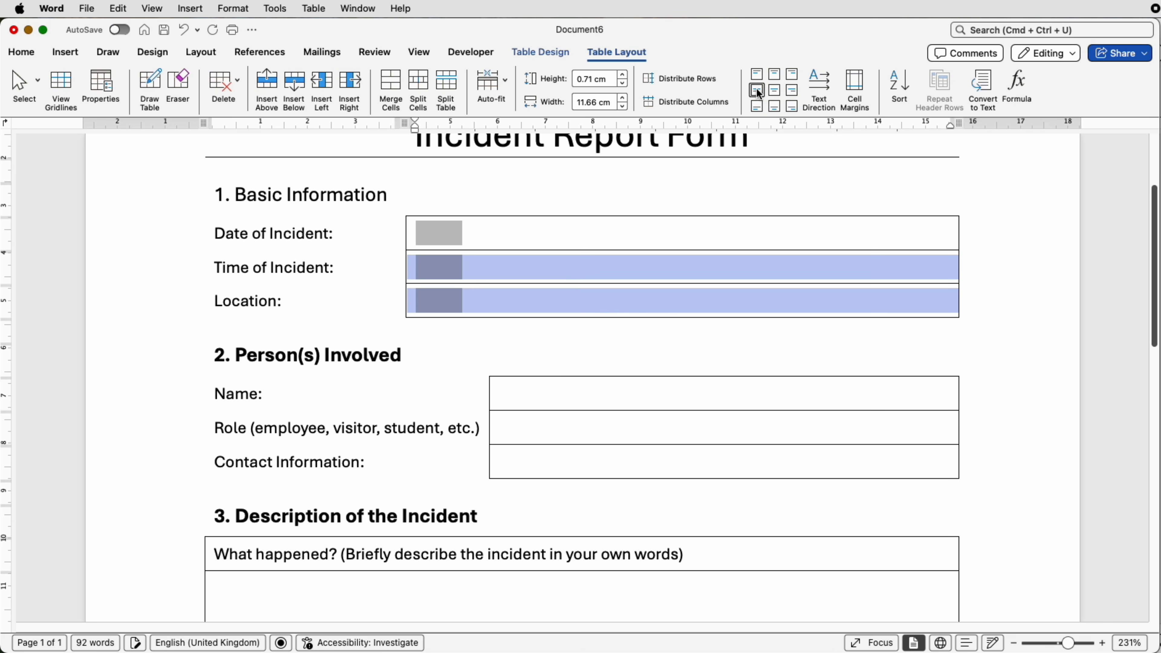
# Step: Paste the text form field into the Name, Role and Contact Information answer cells under Person(s) Involved, and align them centre left
pyautogui.click(638, 236)
pyautogui.scroll(-3, 638, 239)
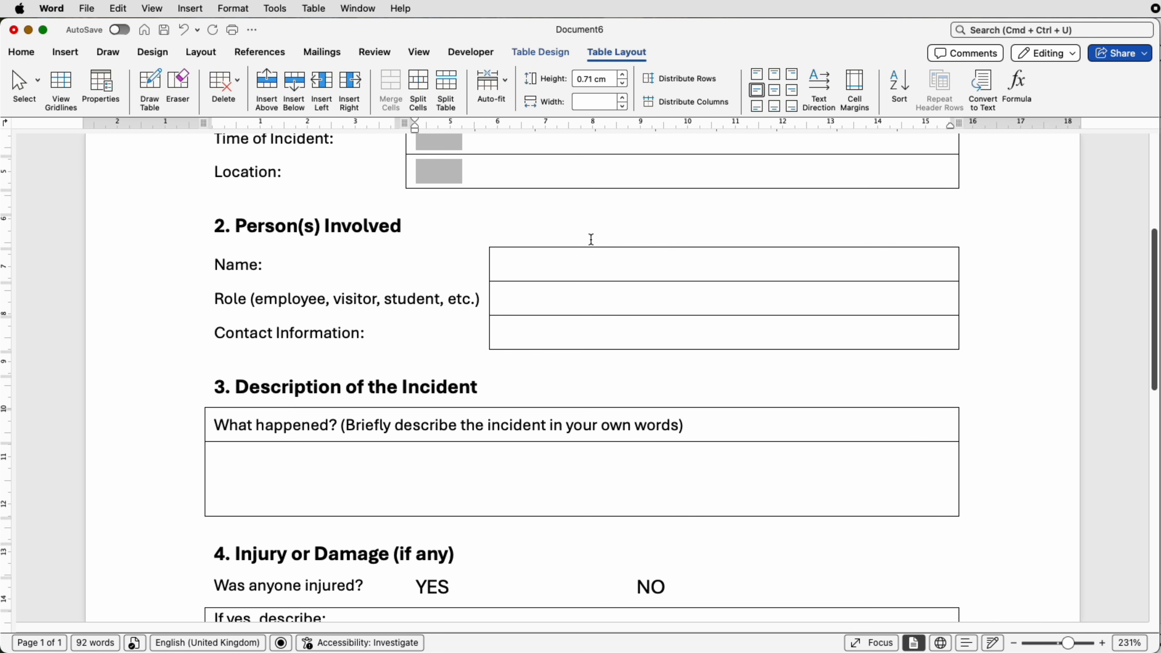
pyautogui.moveTo(556, 260); pyautogui.dragTo(564, 329)
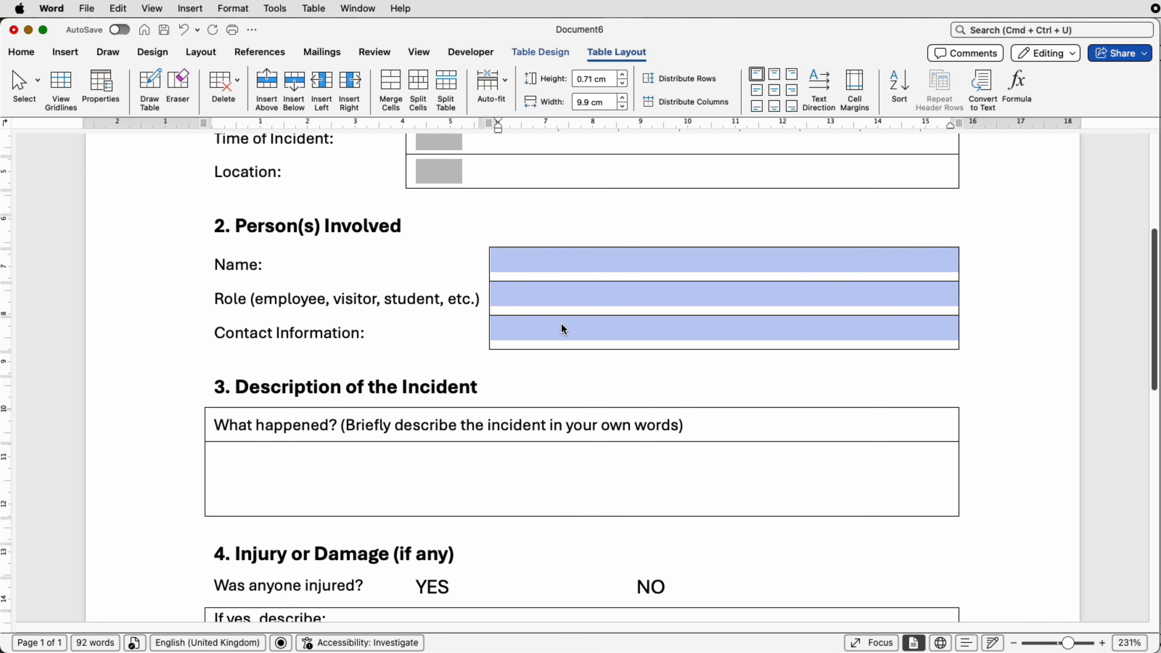
pyautogui.press('super+v')
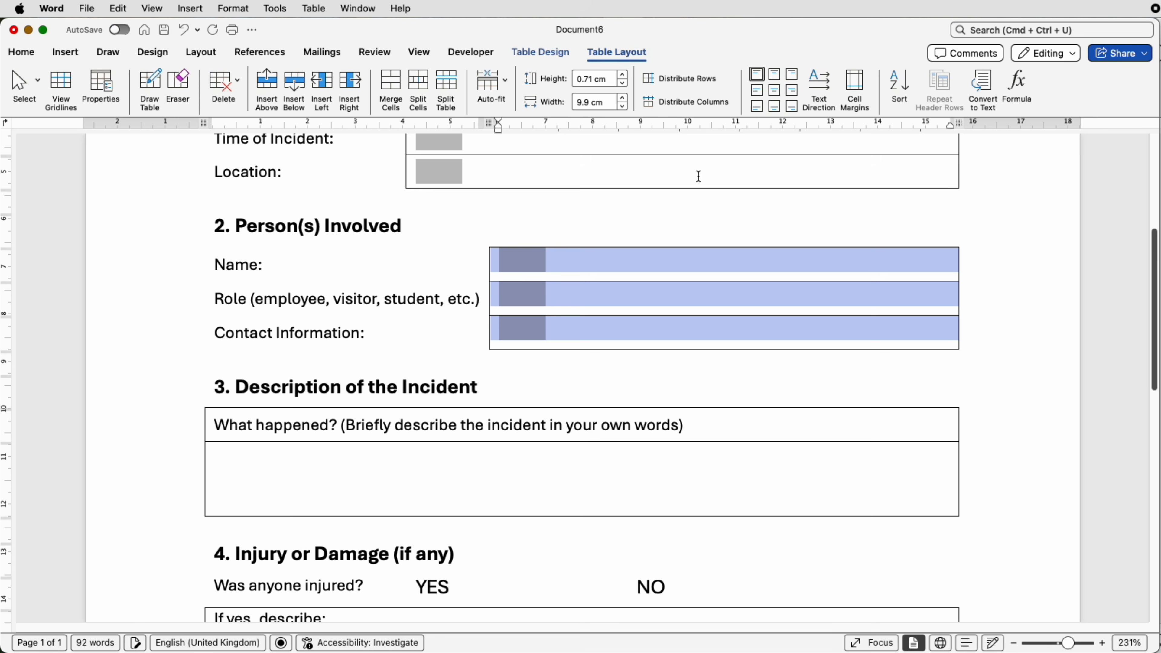
pyautogui.click(757, 94)
# Step: Paste the text form field into the empty cell below "What happened?" and set its maximum length to 200
pyautogui.scroll(-2, 589, 281)
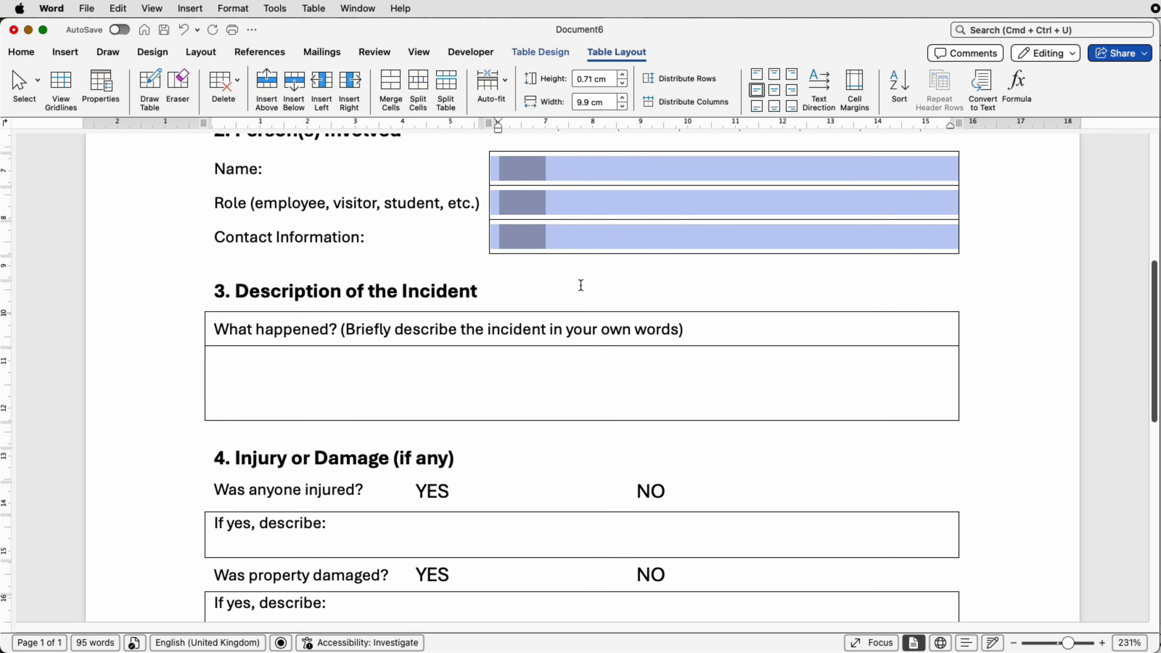
pyautogui.click(256, 364)
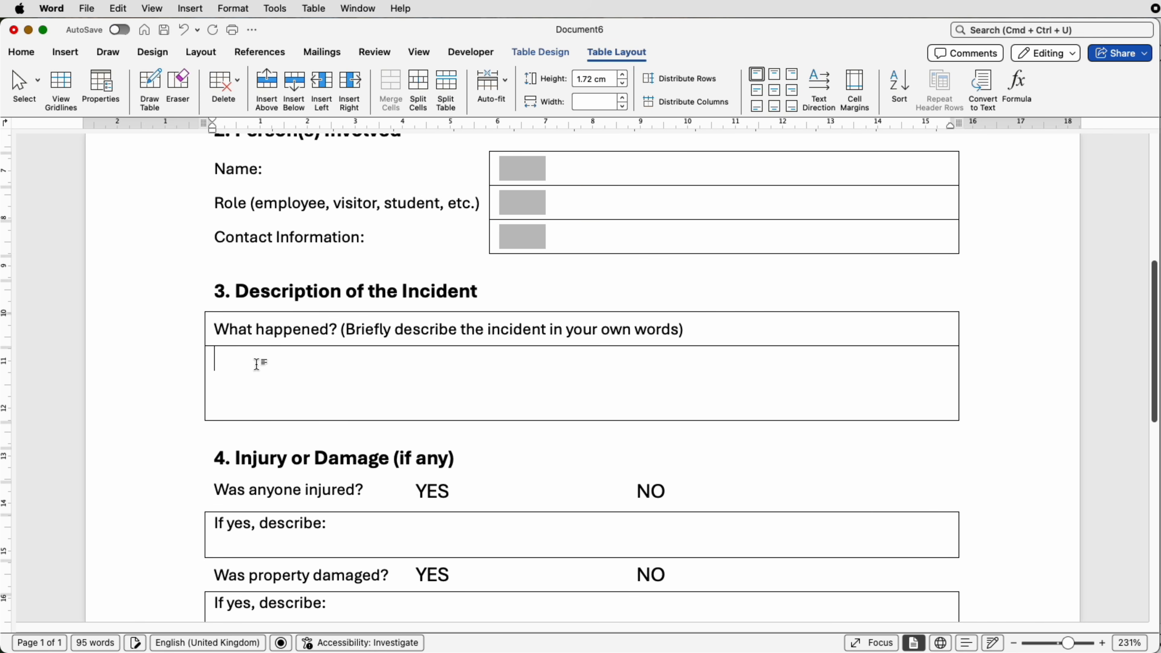
pyautogui.press('super+v')
pyautogui.rightClick(253, 367)
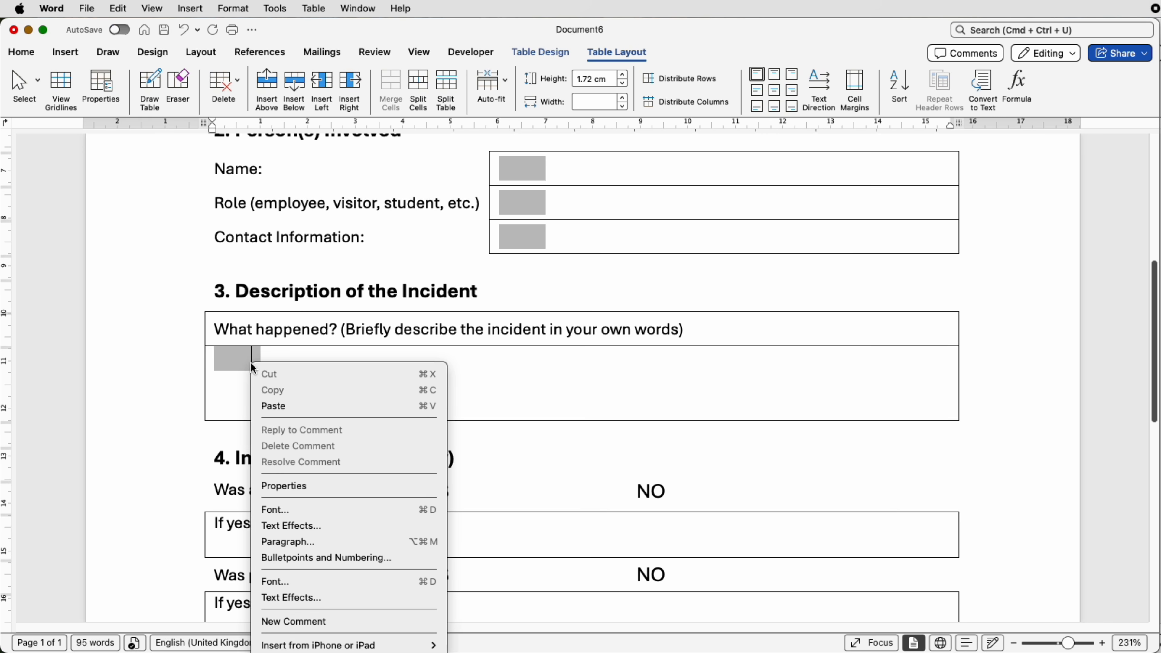
pyautogui.click(287, 485)
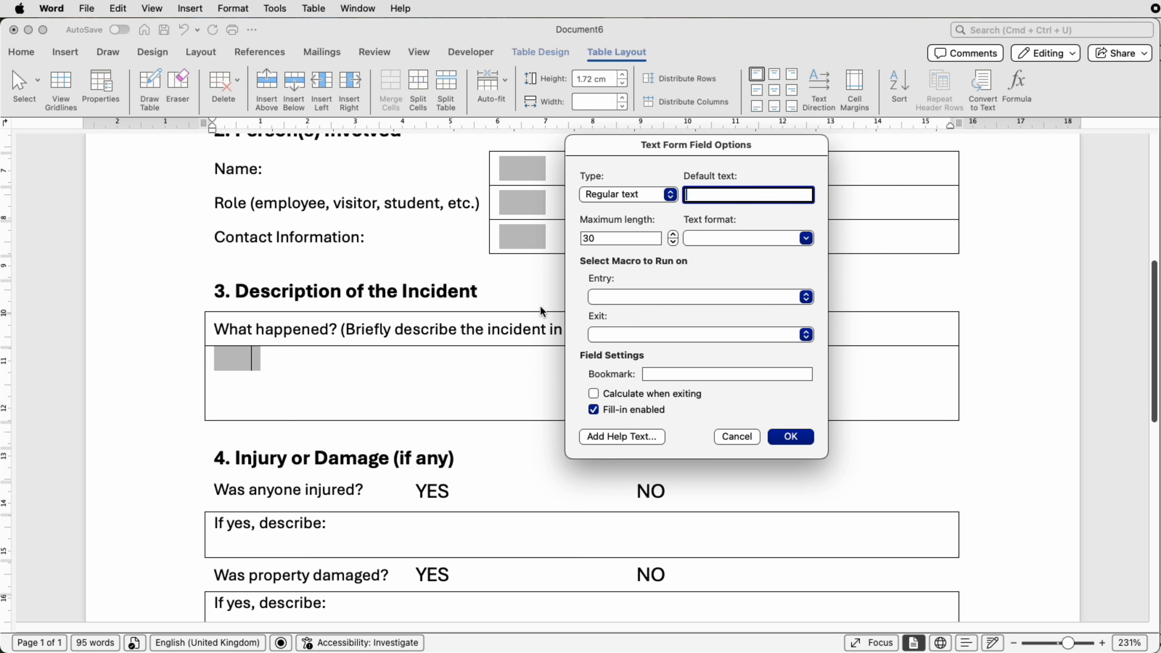
pyautogui.click(597, 239)
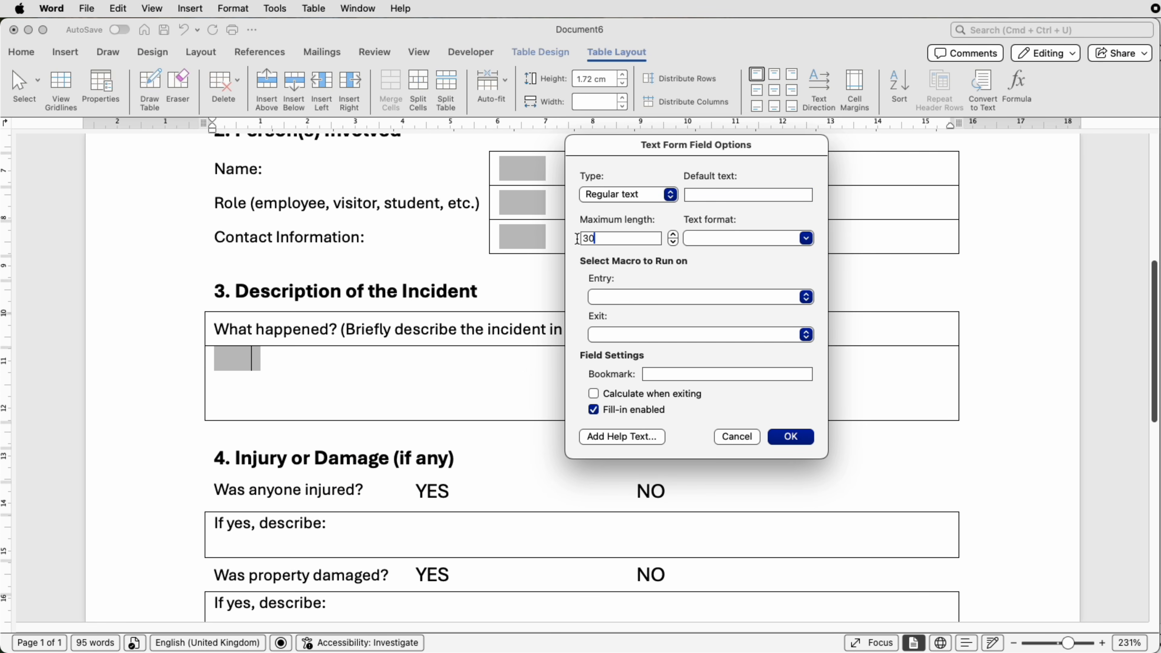
pyautogui.doubleClick(577, 238)
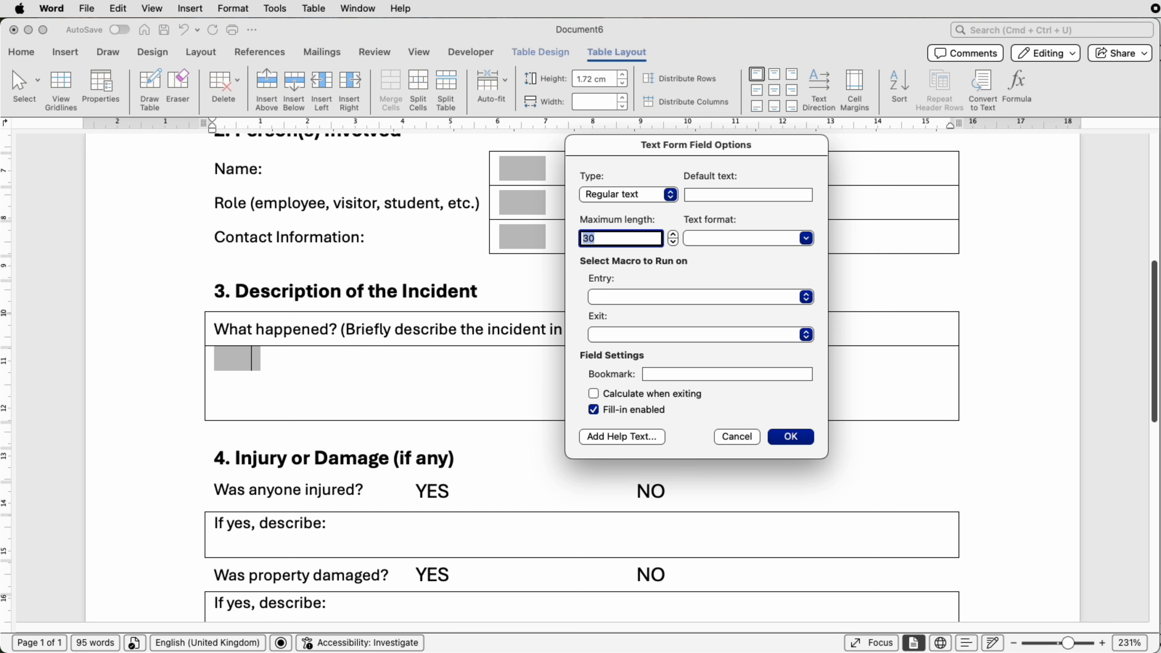
pyautogui.write('200')
pyautogui.click(780, 437)
# Step: Paste the text form field below both "If yes, describe:" prompts and into the empty answer cell under Action Taken
pyautogui.scroll(-3, 254, 398)
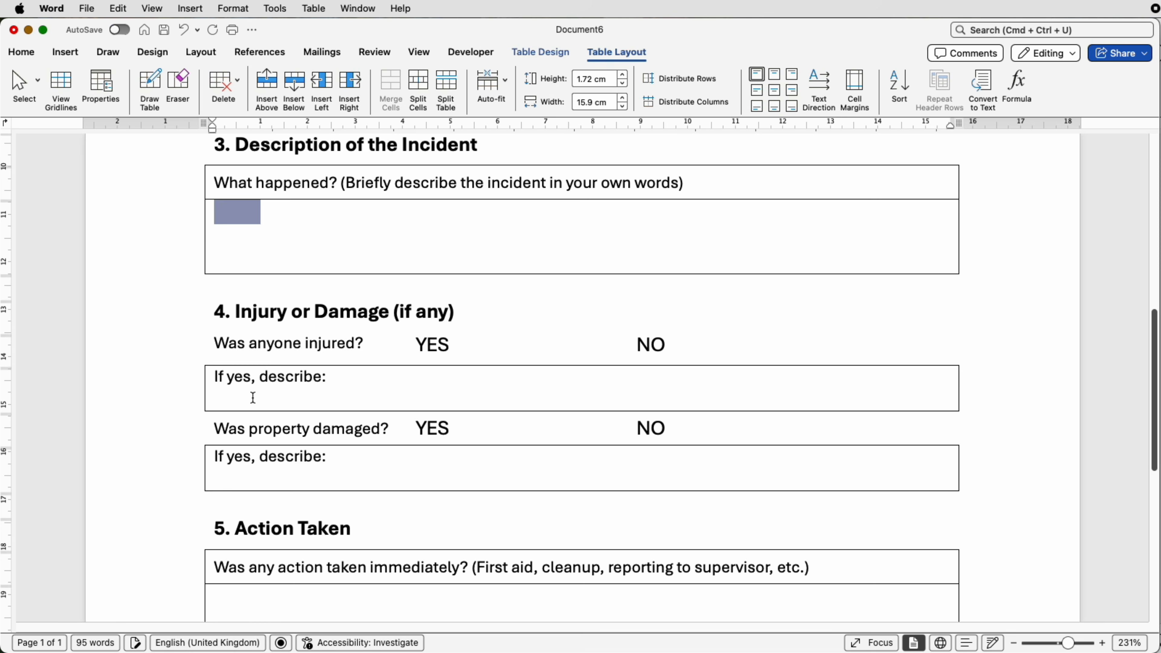
pyautogui.click(254, 397)
pyautogui.press('super+v')
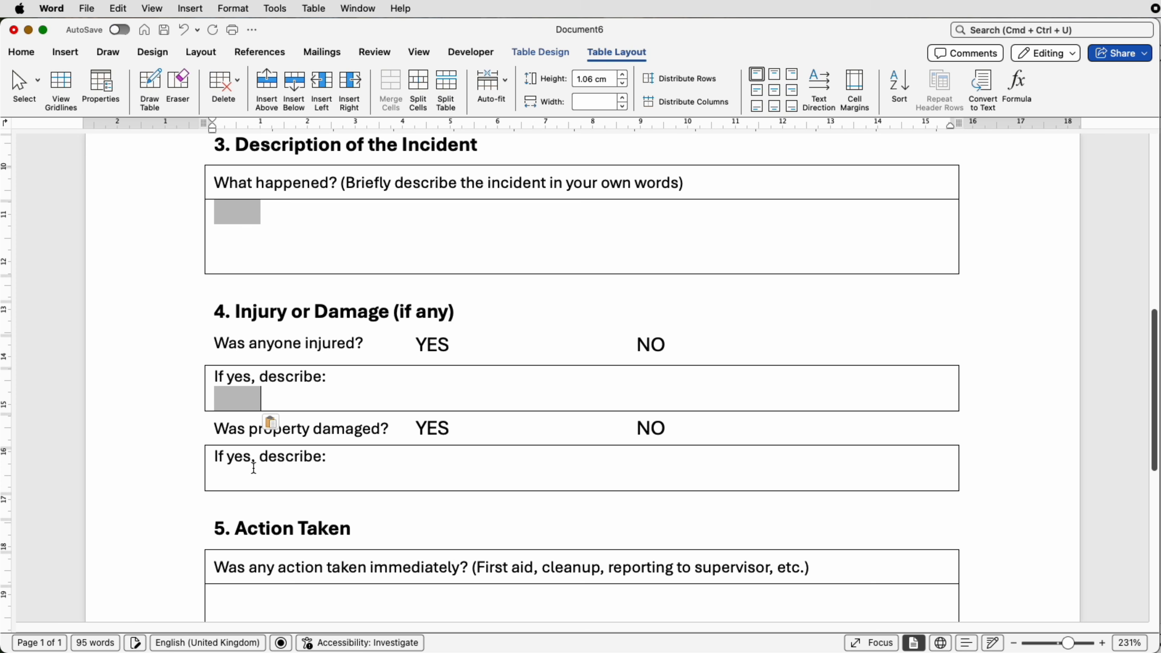
pyautogui.click(251, 471)
pyautogui.press('super+v')
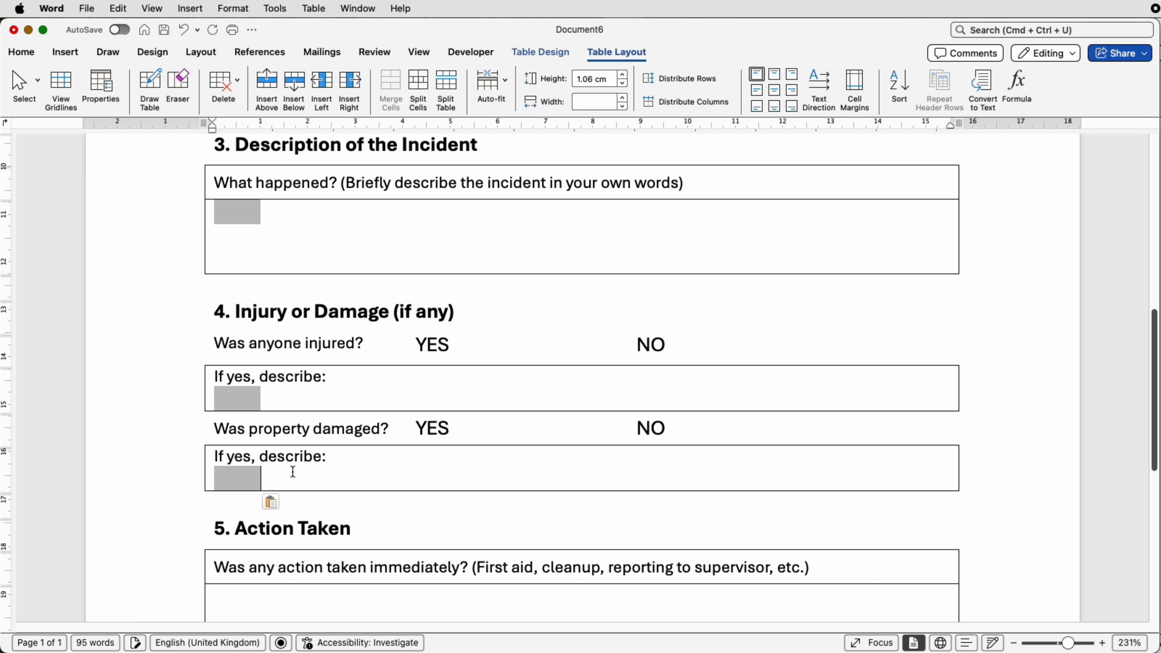
pyautogui.scroll(-4, 288, 471)
pyautogui.click(291, 433)
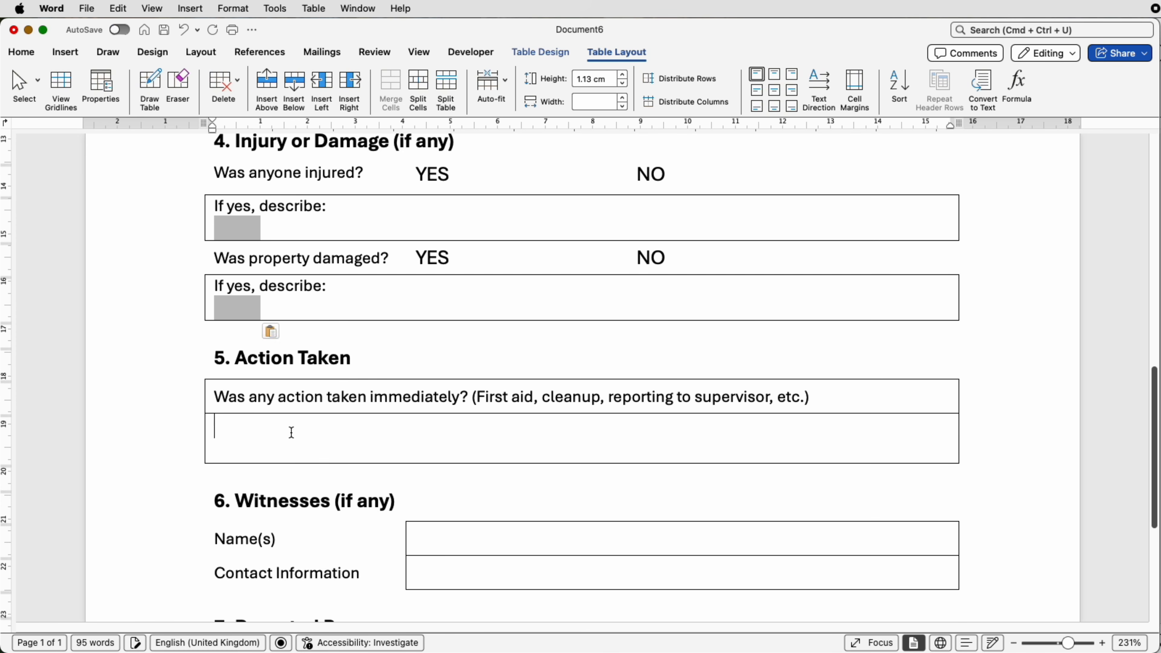
pyautogui.press('super+v')
# Step: Paste the text form field into the Name(s) and Contact Information answer cells under Witnesses, and align both centre left
pyautogui.scroll(-4, 291, 432)
pyautogui.scroll(-2, 291, 432)
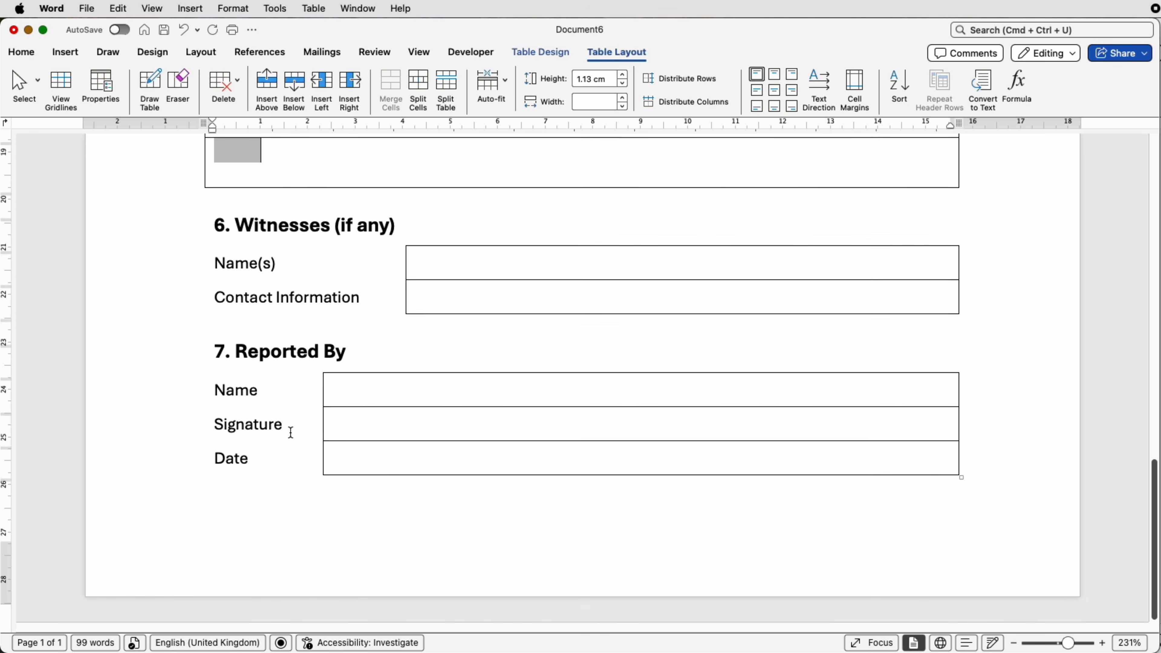
pyautogui.moveTo(508, 270); pyautogui.dragTo(510, 294)
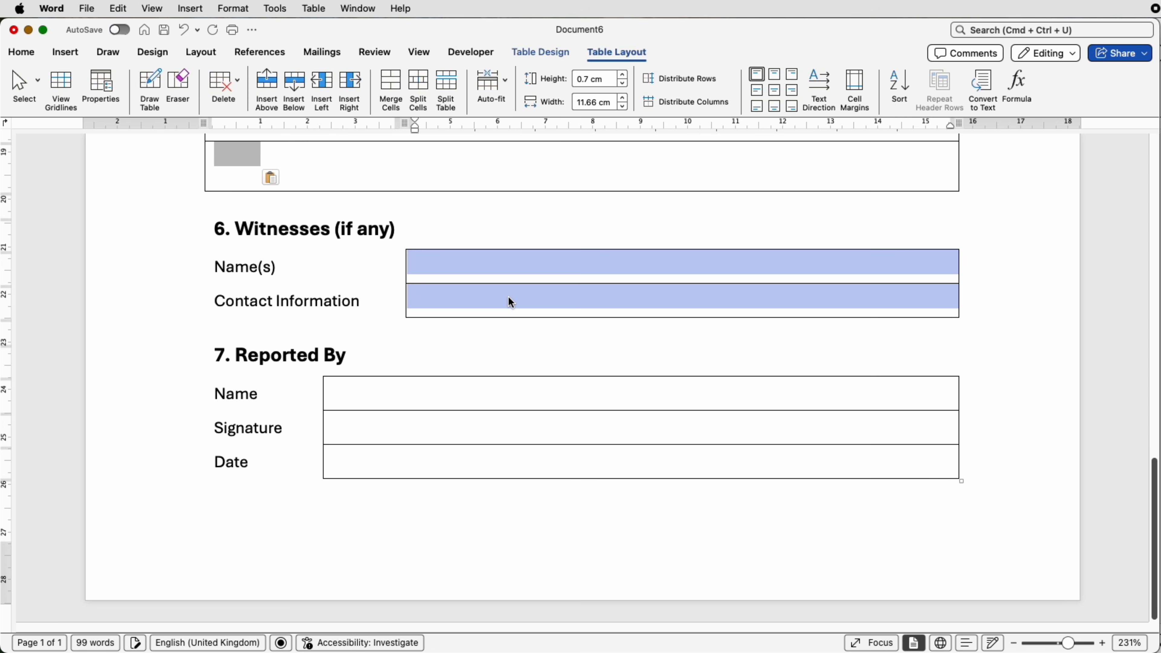
pyautogui.press('super+v')
pyautogui.click(760, 92)
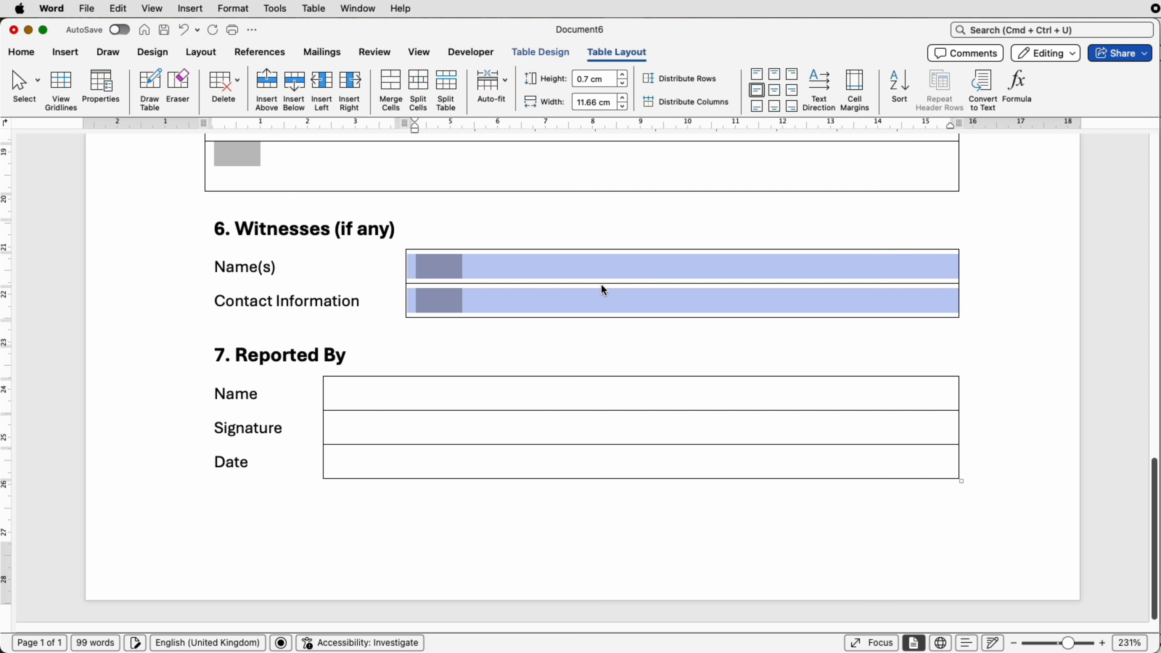
# Step: Paste the text form field into the Name, Signature and Date answer cells under Reported By, and align them centre left
pyautogui.moveTo(384, 401); pyautogui.dragTo(384, 454)
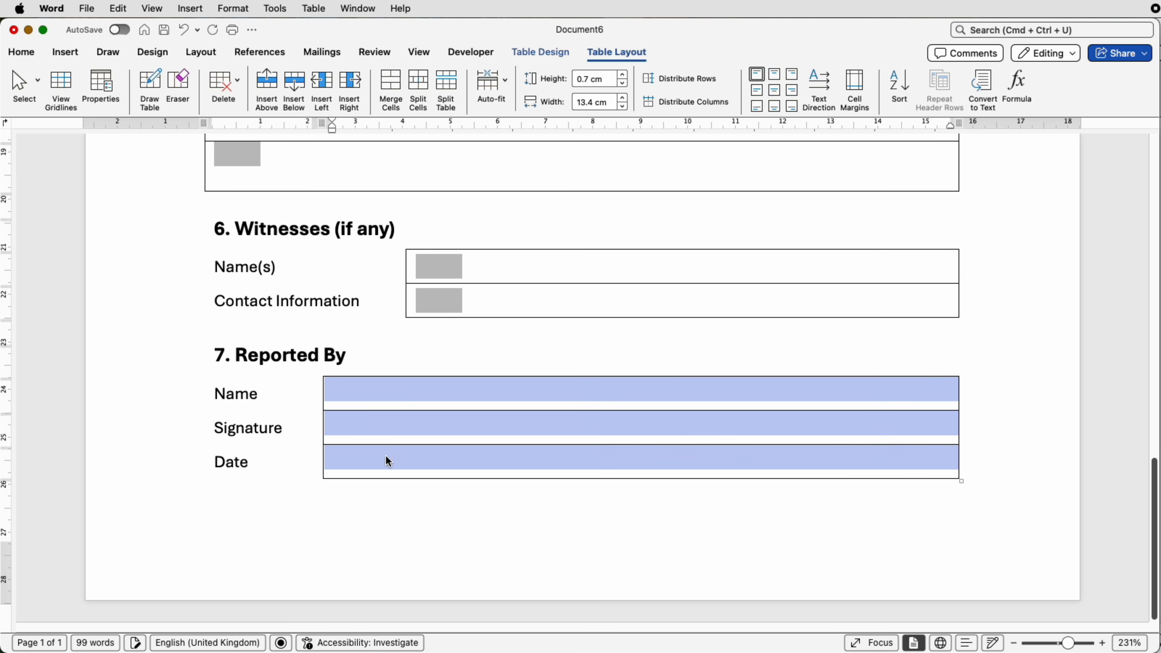
pyautogui.press('super+v')
pyautogui.click(757, 90)
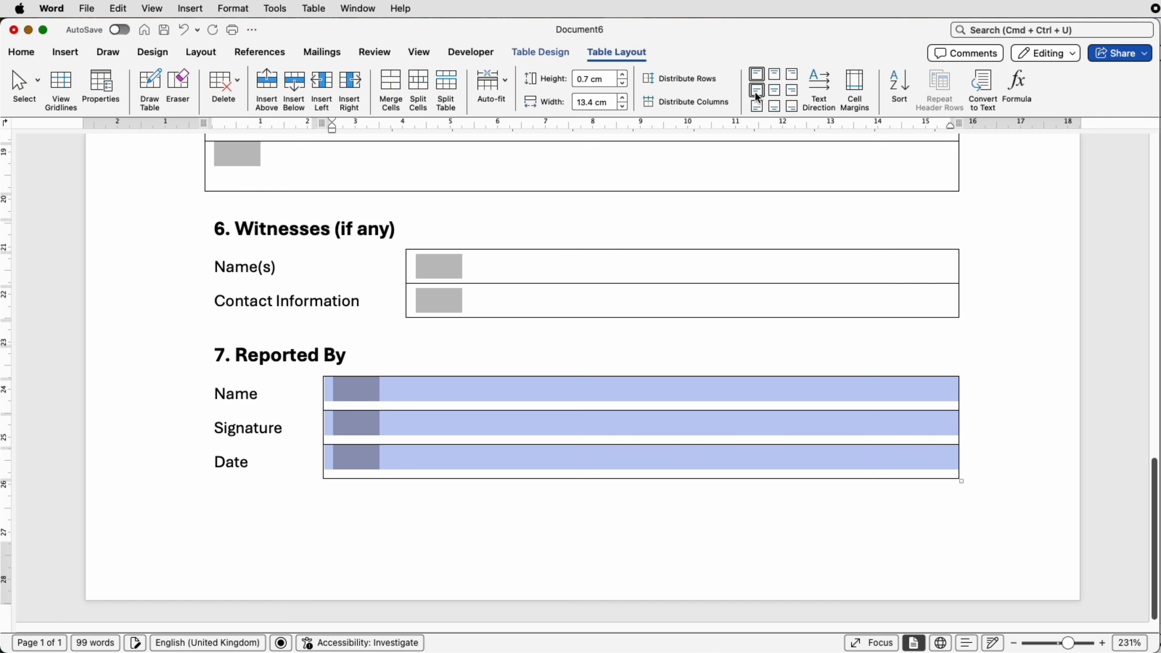
pyautogui.click(337, 389)
# Step: Show the table gridlines so the borderless cells around YES and NO in the Injury or Damage section can be seen
pyautogui.scroll(5, 340, 437)
pyautogui.scroll(2, 339, 437)
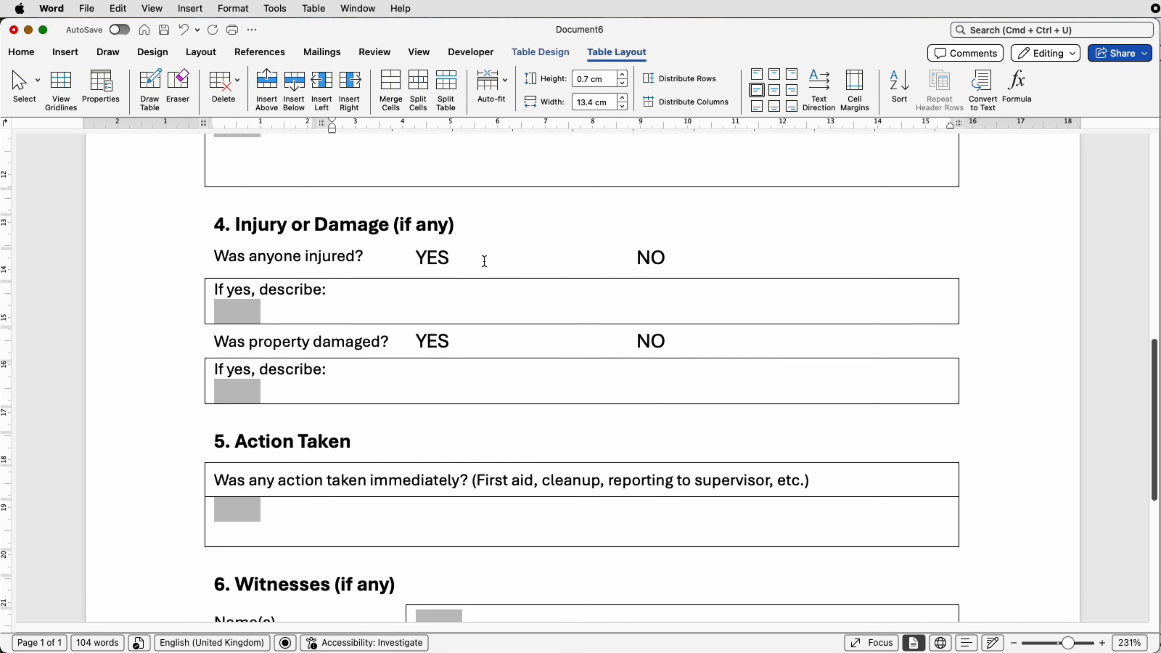
pyautogui.click(511, 260)
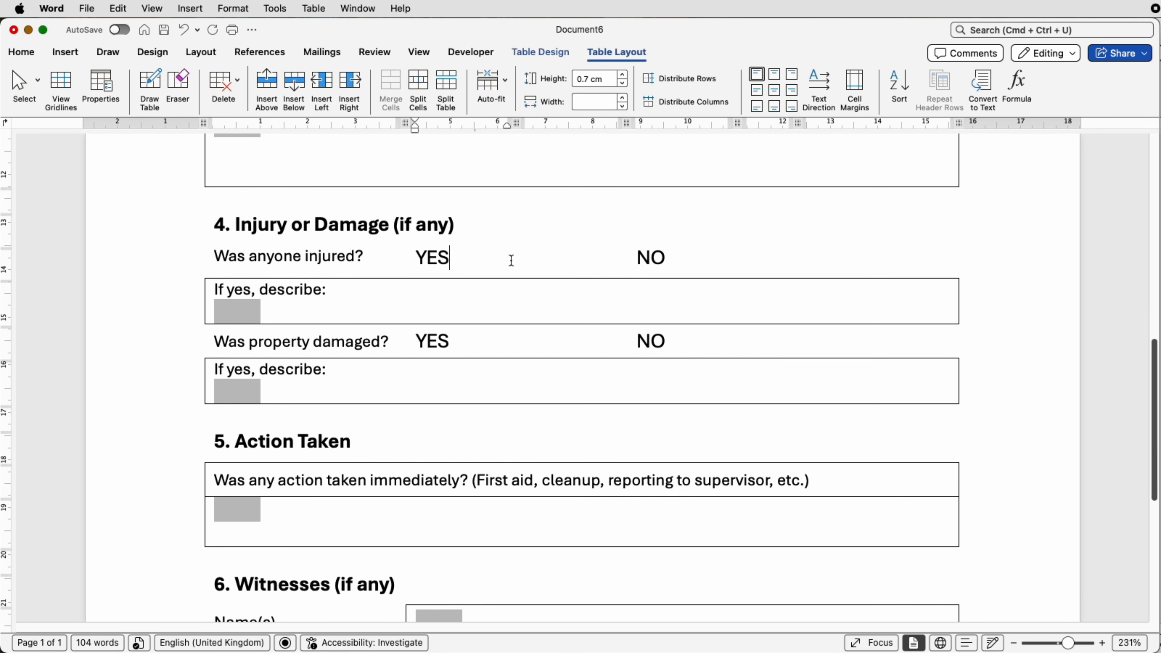
pyautogui.click(560, 259)
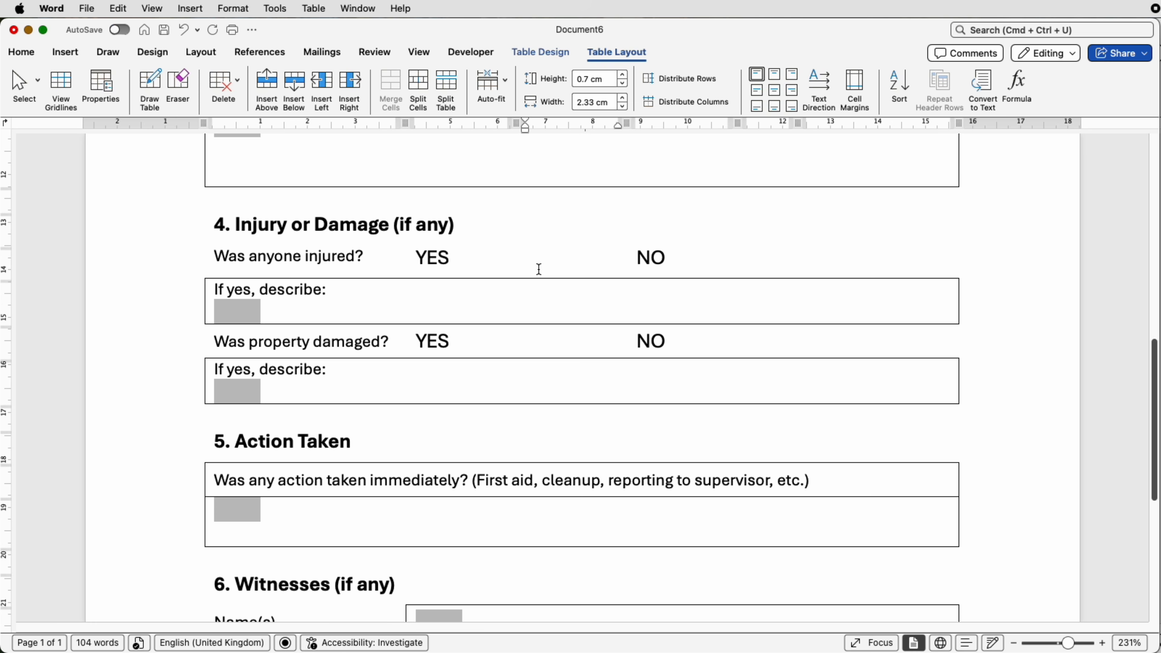
pyautogui.click(529, 54)
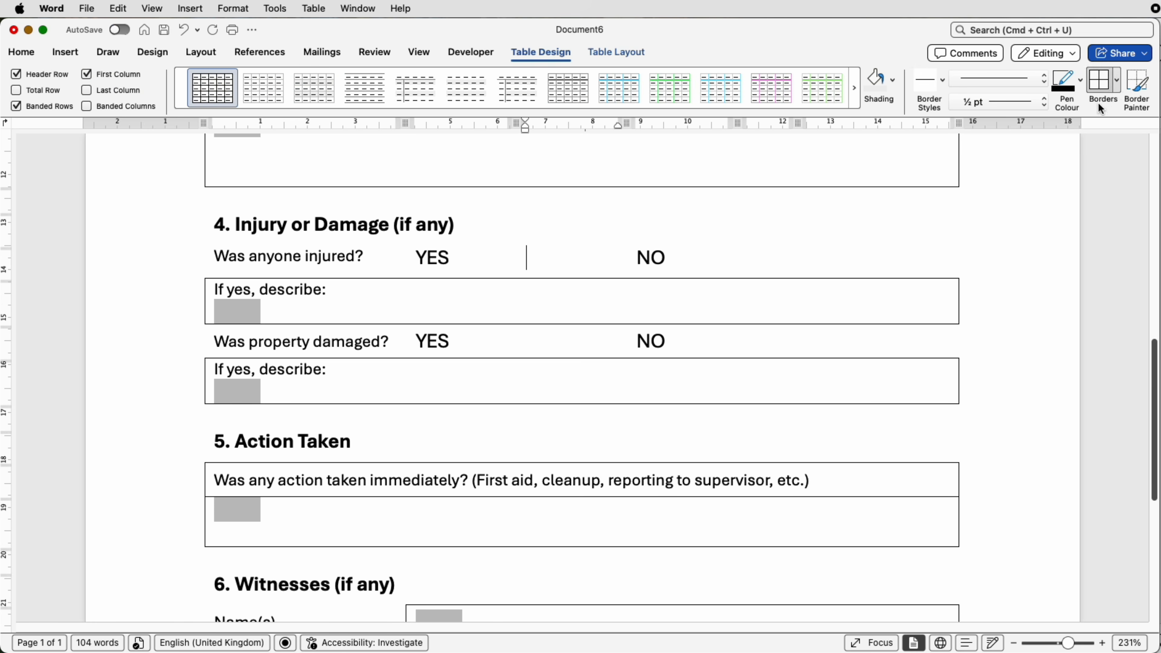
pyautogui.click(1116, 83)
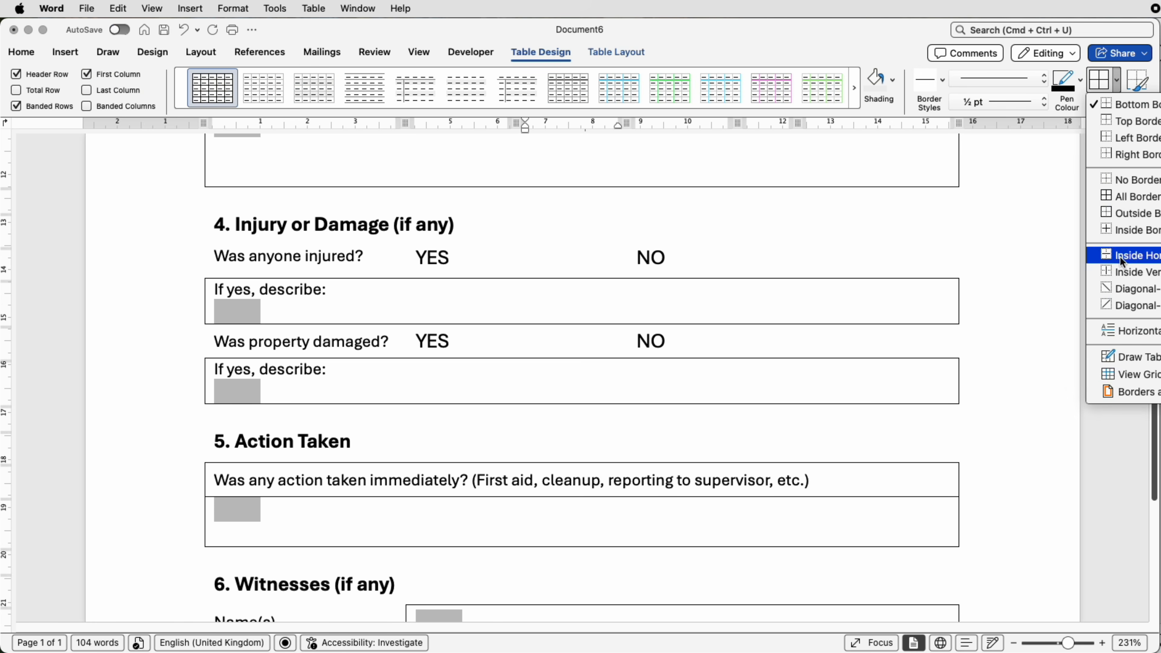
pyautogui.click(1115, 375)
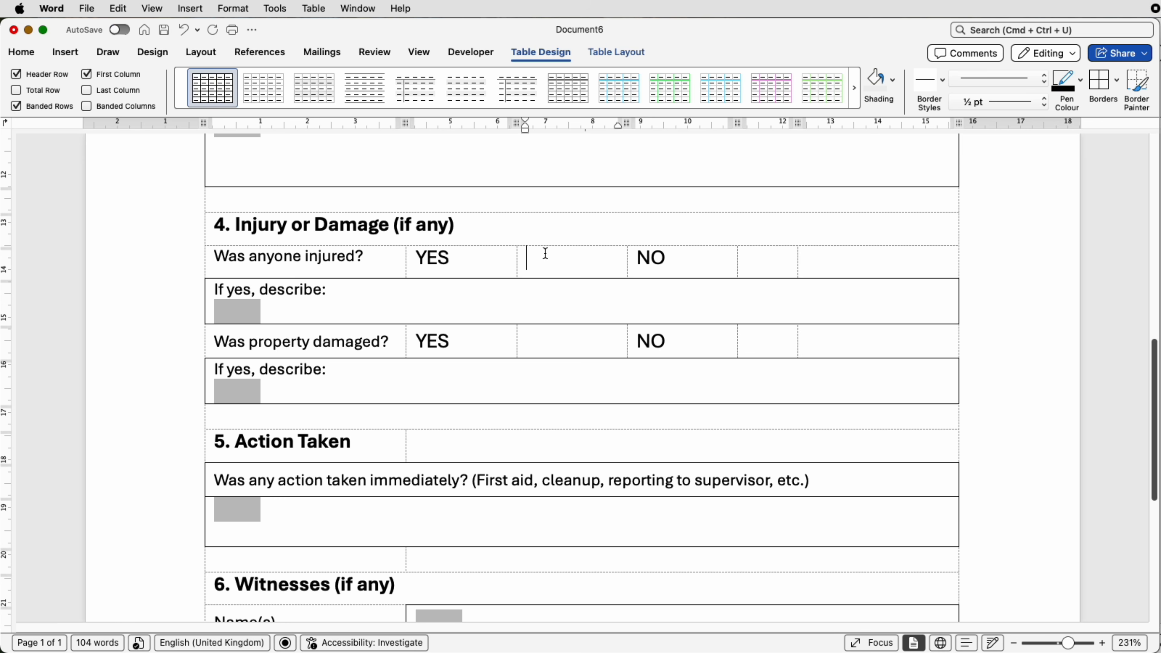
# Step: Insert checkbox form fields in the cells after YES and NO for both the injury and property damage questions
pyautogui.click(473, 53)
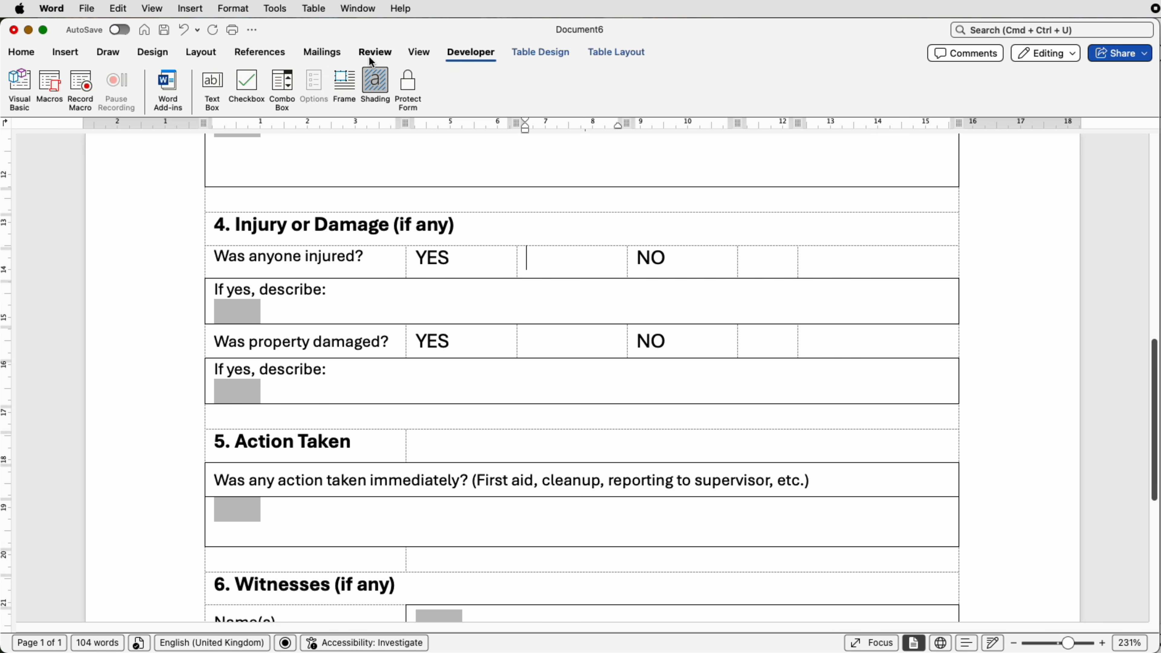
pyautogui.click(247, 85)
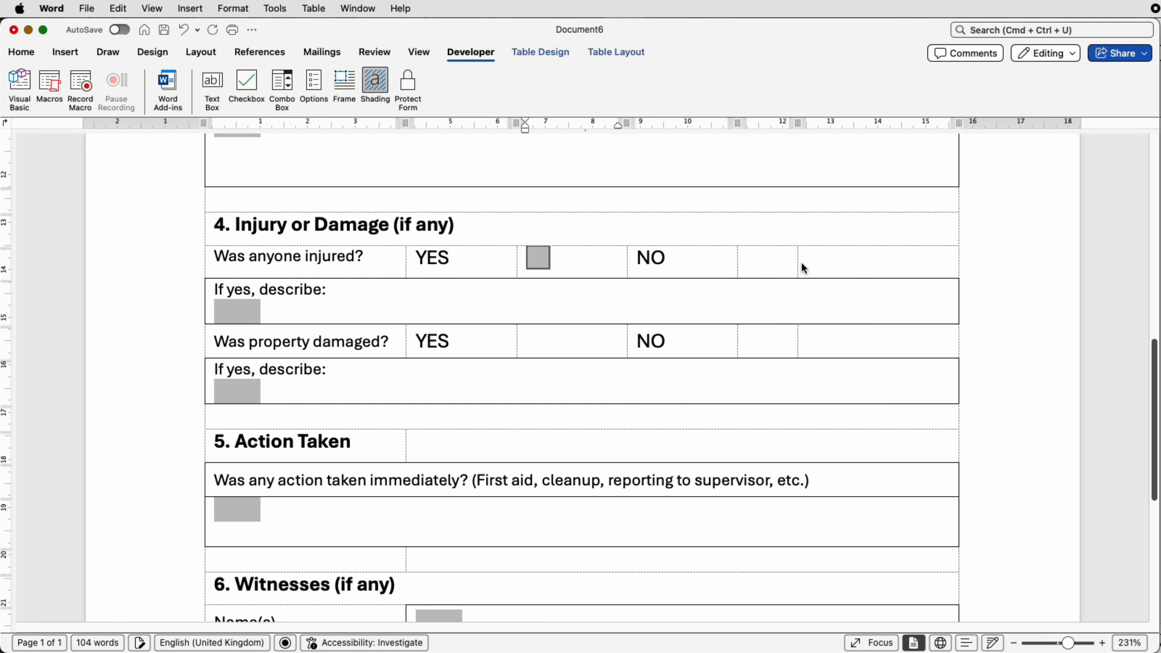
pyautogui.click(783, 263)
pyautogui.click(246, 83)
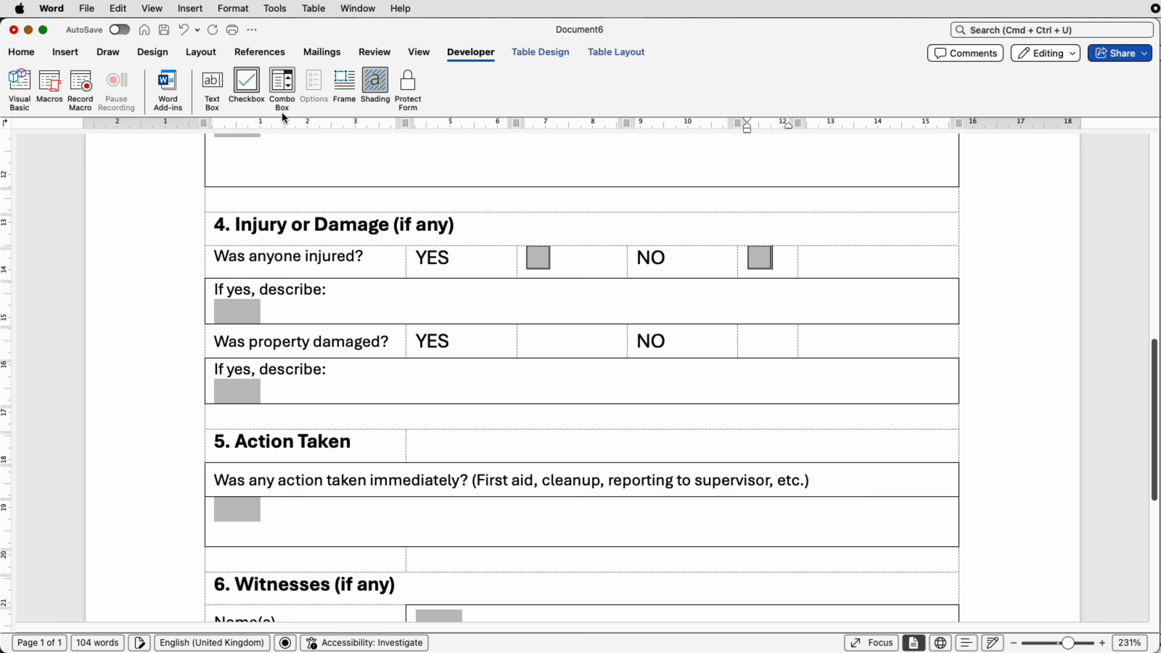
pyautogui.click(551, 350)
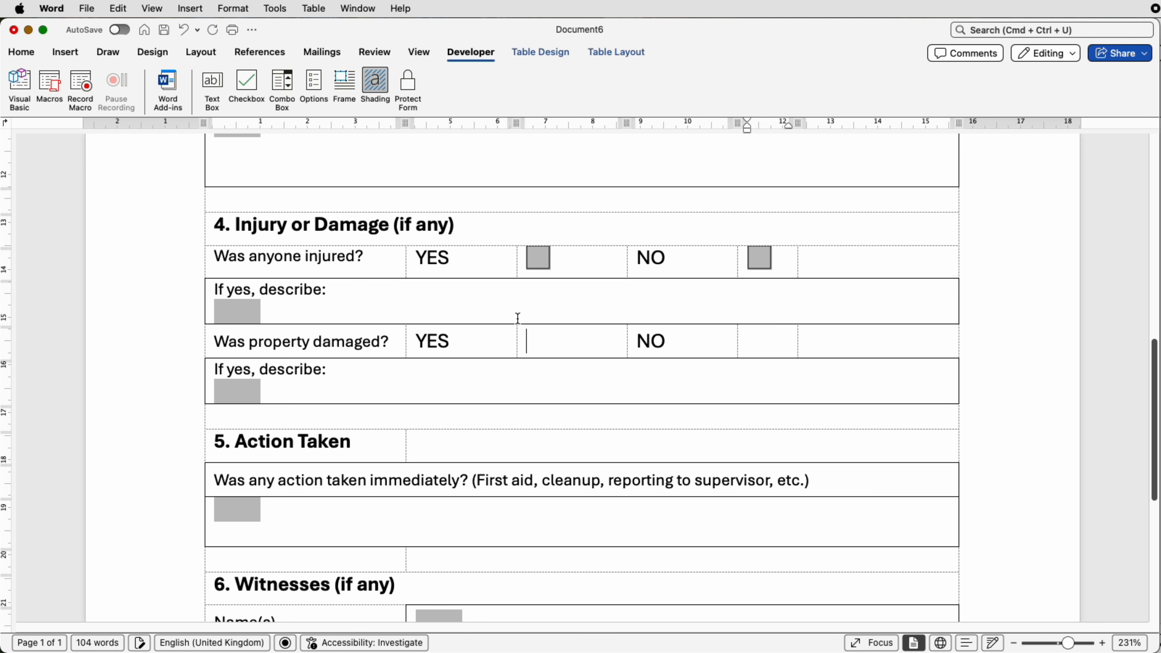
pyautogui.click(247, 82)
pyautogui.click(763, 336)
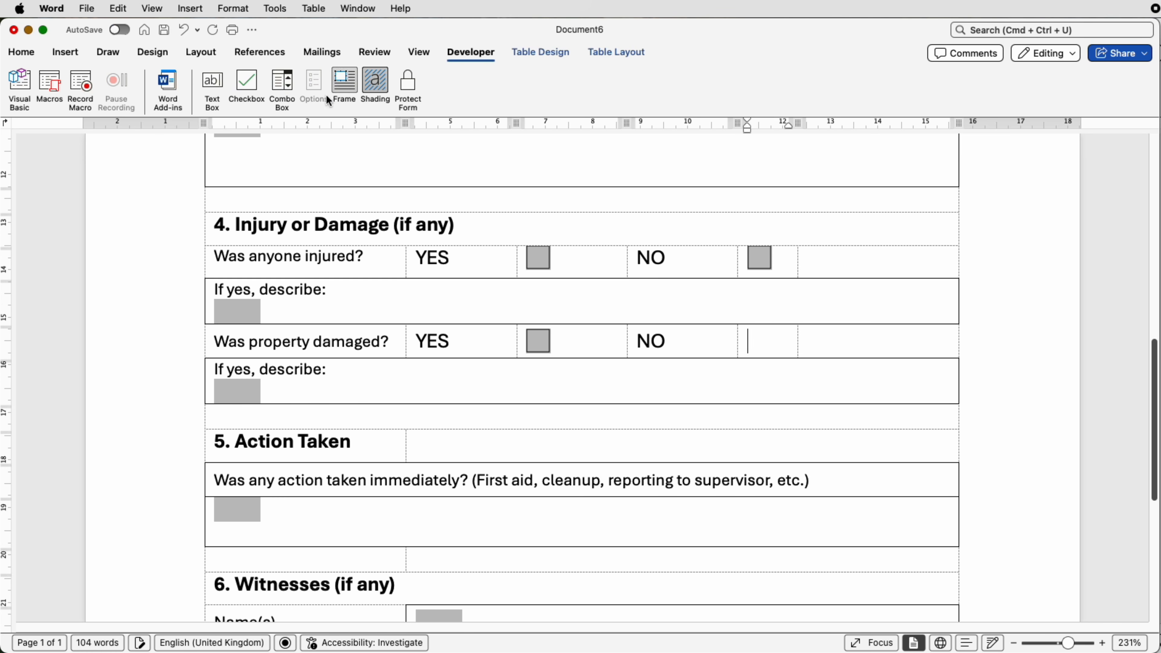
pyautogui.click(247, 83)
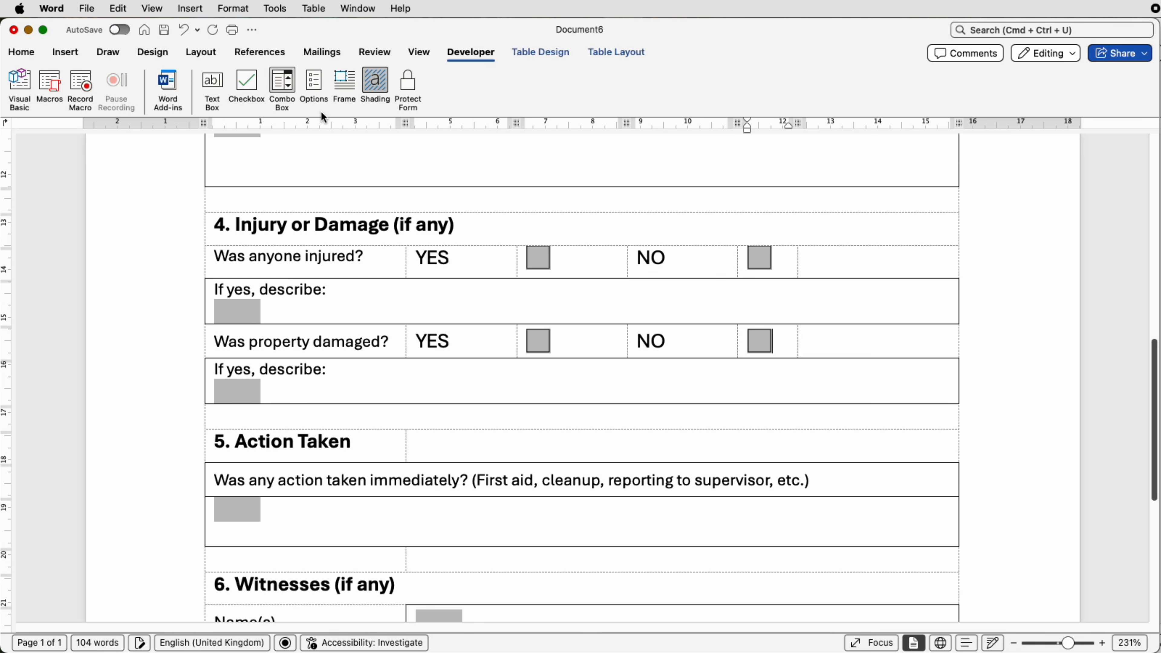
# Step: Align the YES and NO checkbox cells of the "Was anyone injured?" row centre left
pyautogui.click(566, 260)
pyautogui.click(540, 53)
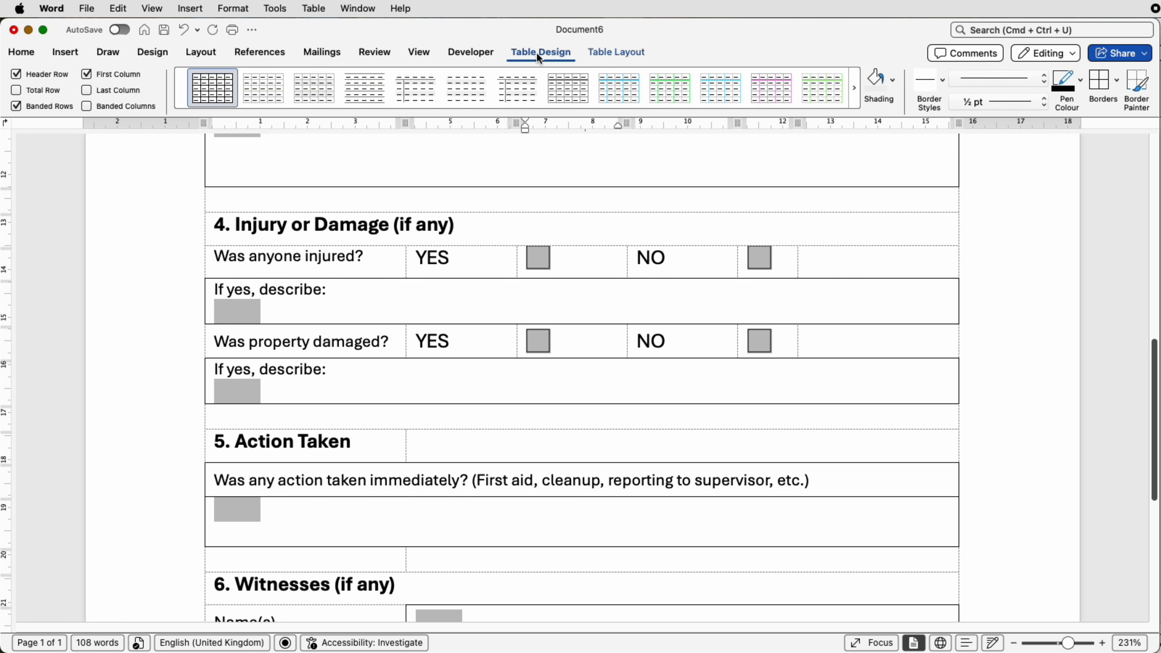
pyautogui.click(619, 52)
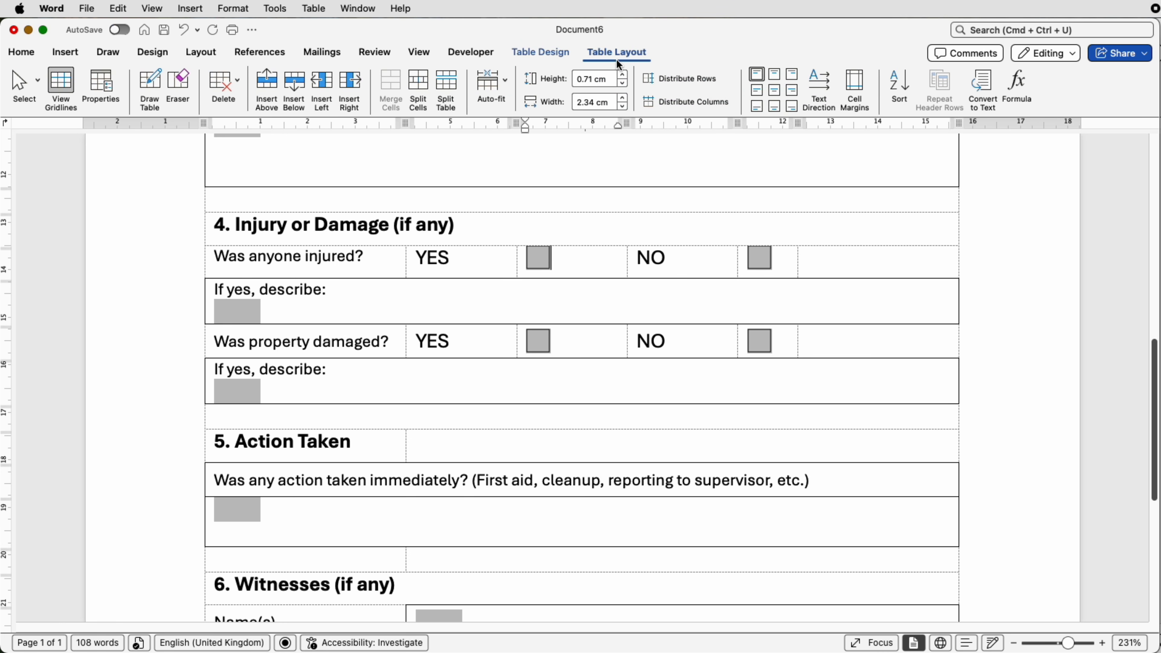
pyautogui.click(775, 90)
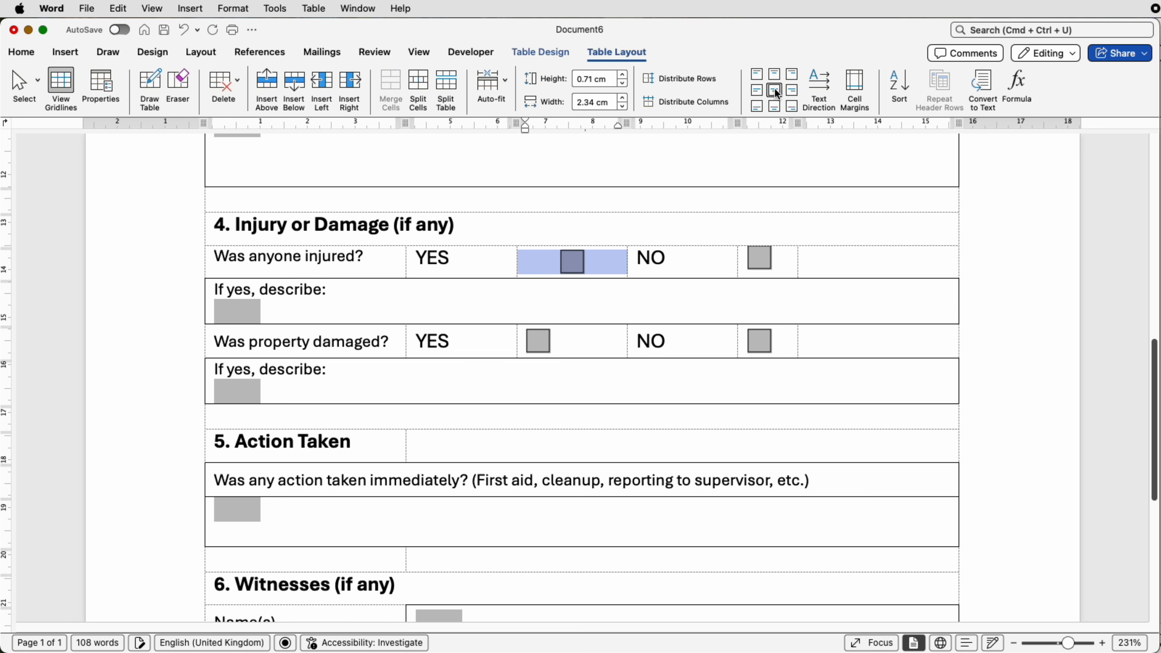
pyautogui.click(757, 90)
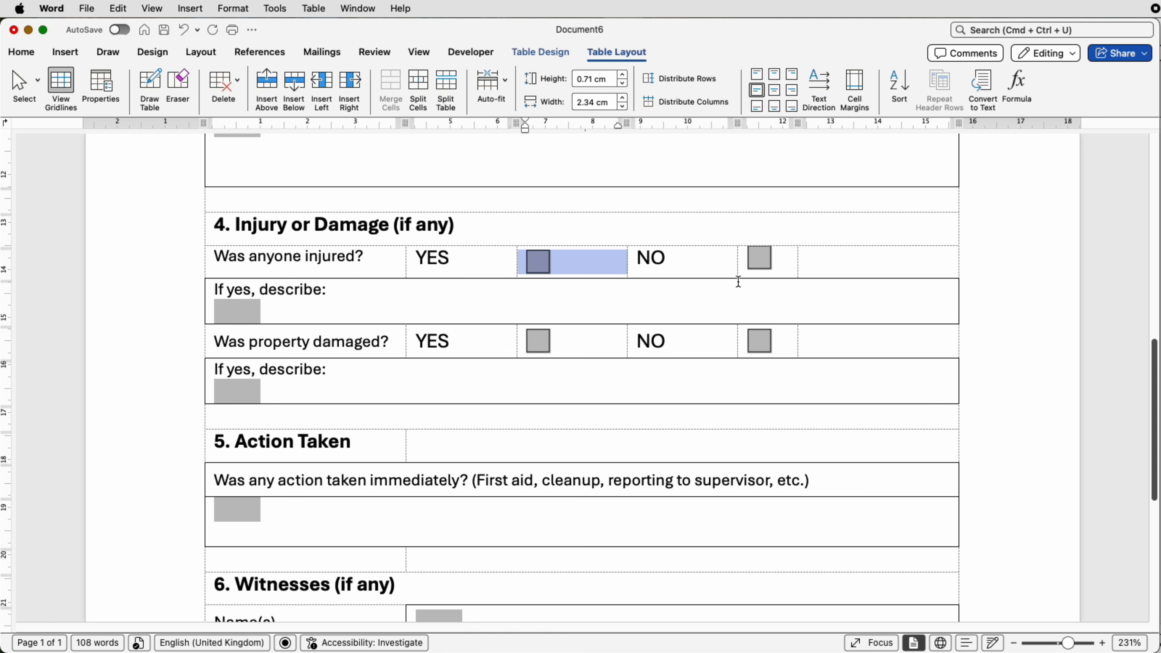
pyautogui.click(774, 264)
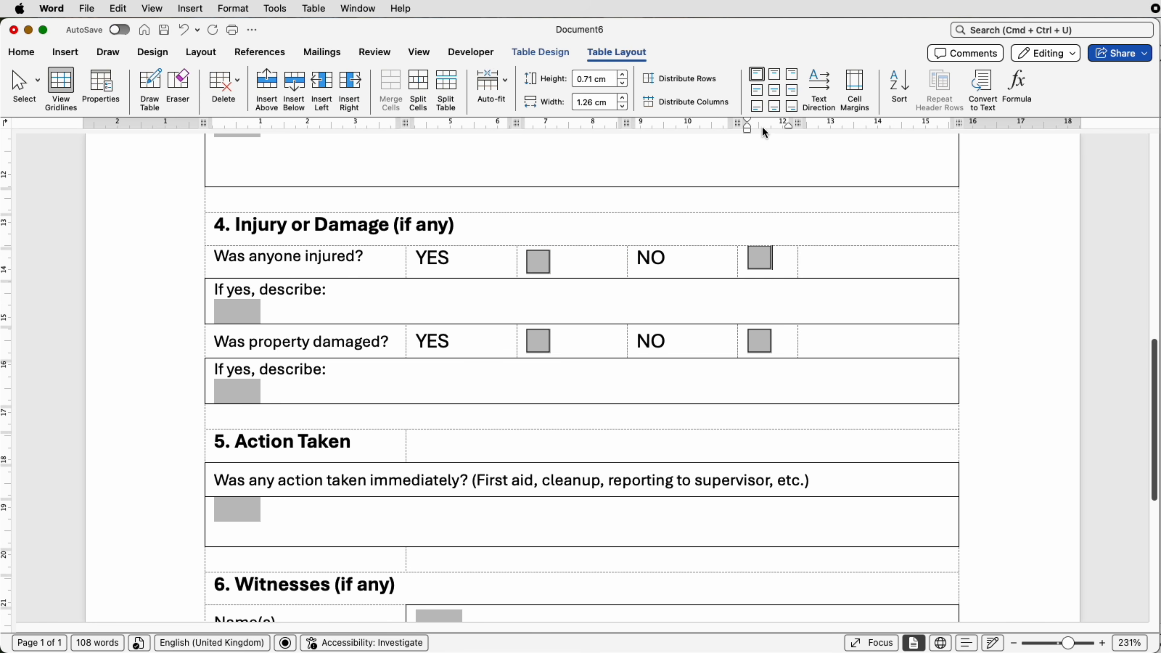
pyautogui.click(757, 90)
pyautogui.click(823, 262)
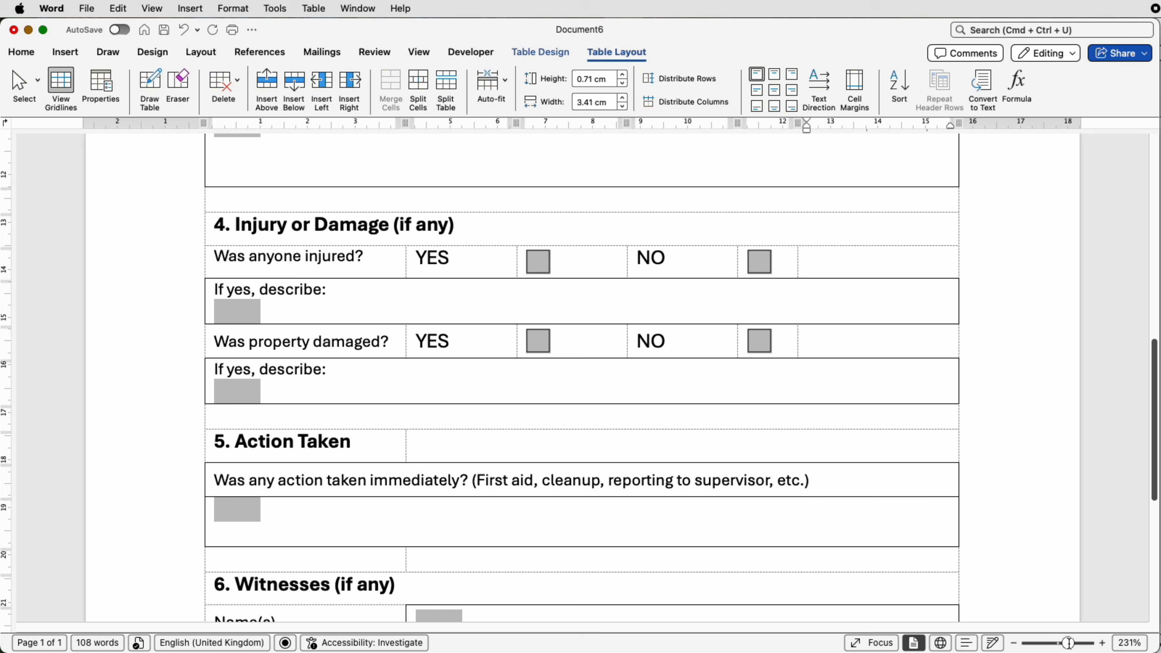
# Step: Switch the form field shading off and back on to preview the whole form without grey fields
pyautogui.moveTo(1069, 642); pyautogui.dragTo(1050, 643)
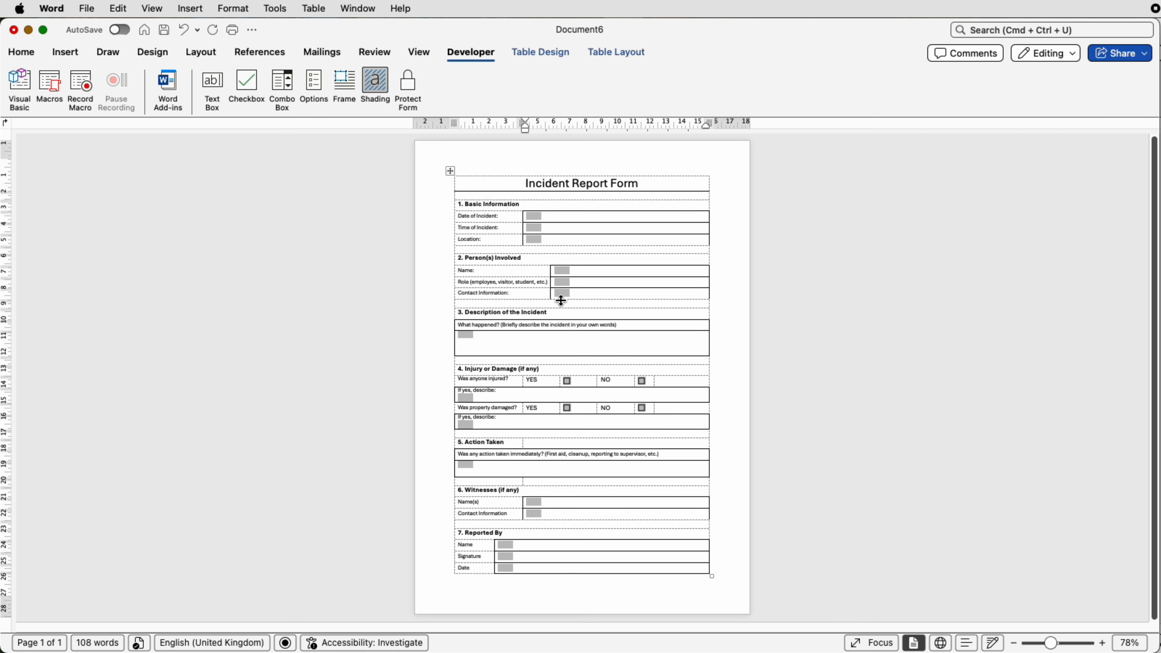
pyautogui.click(379, 85)
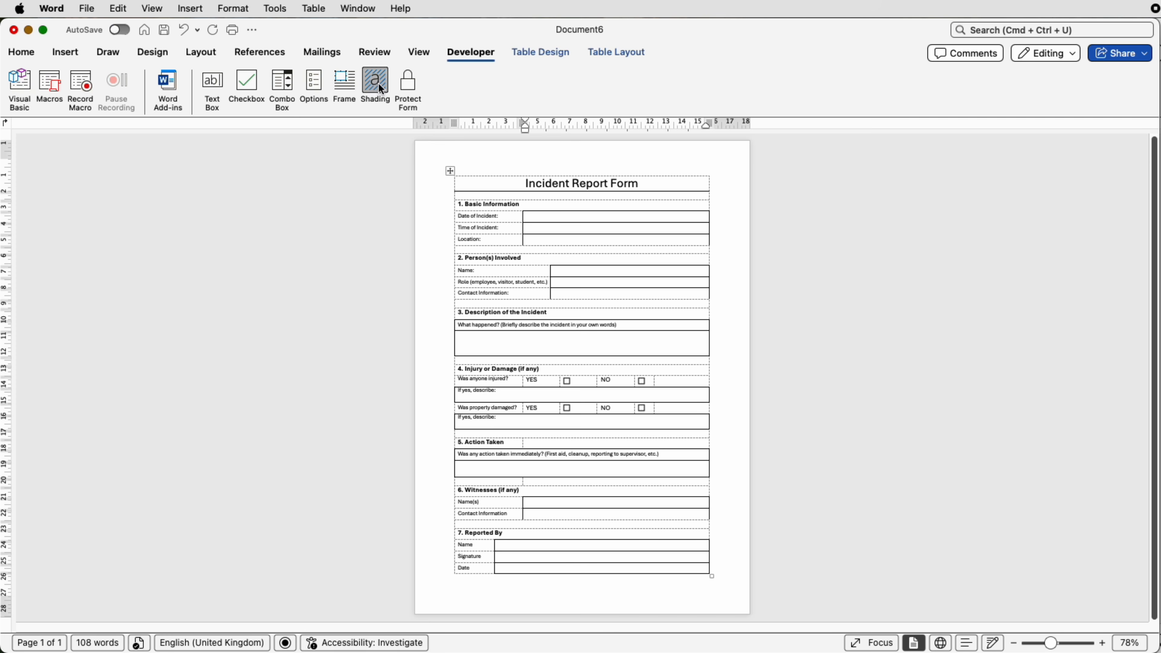
pyautogui.click(378, 84)
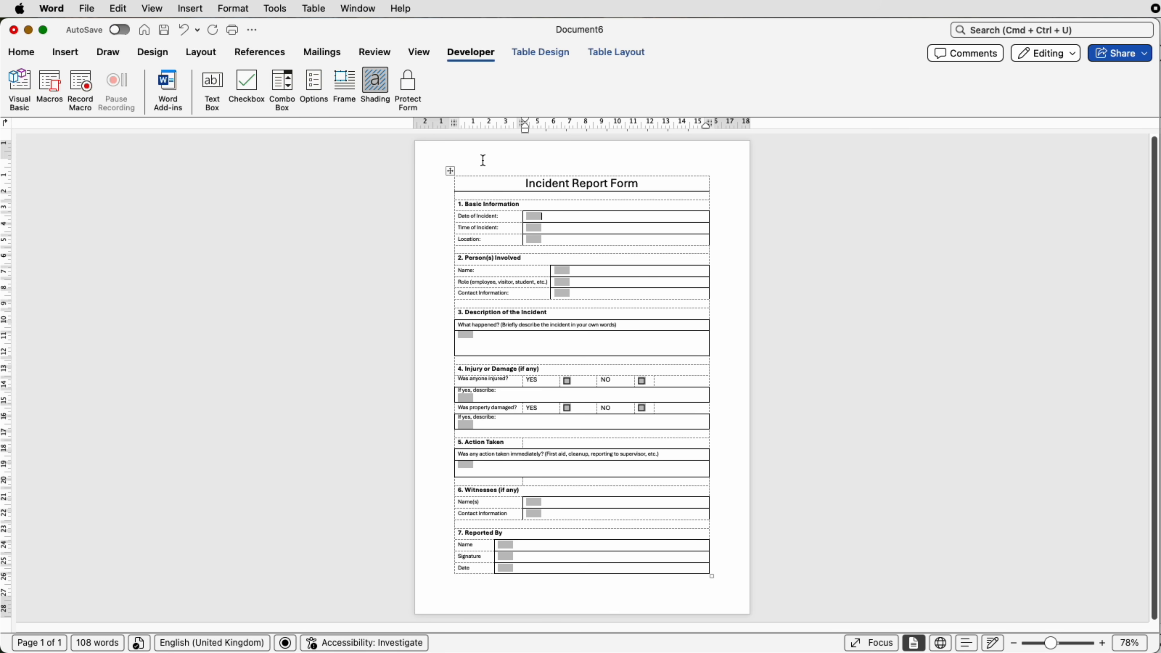
# Step: Protect the form and try selecting a label and the Location answer field under Basic Information
pyautogui.click(409, 86)
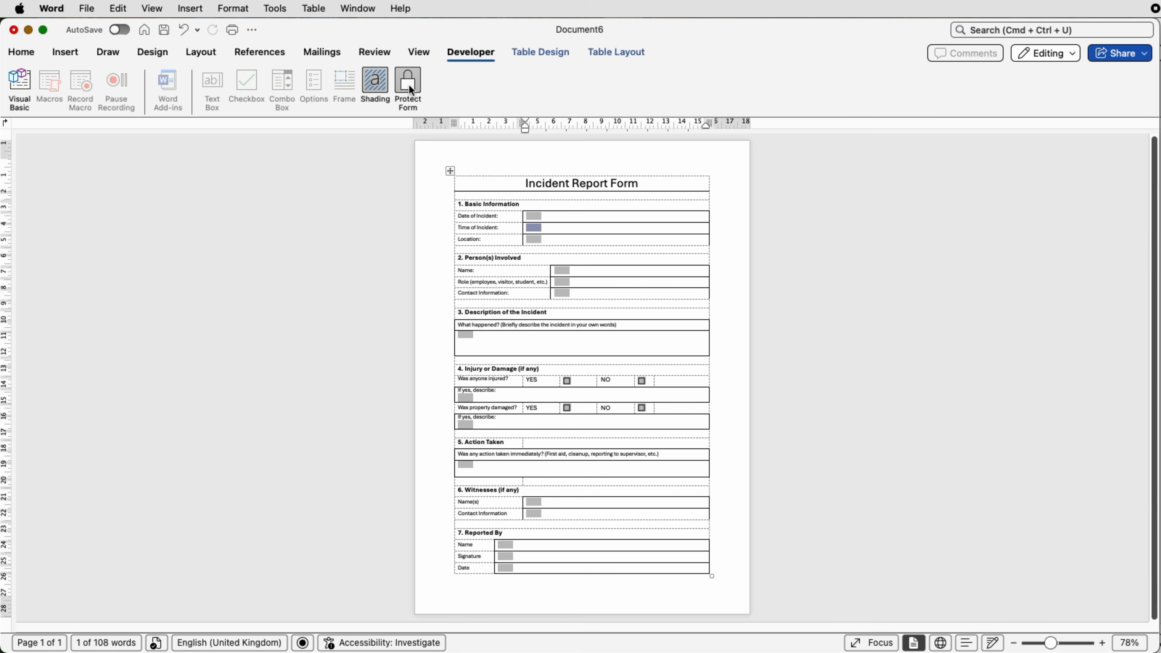
pyautogui.click(480, 212)
pyautogui.click(535, 240)
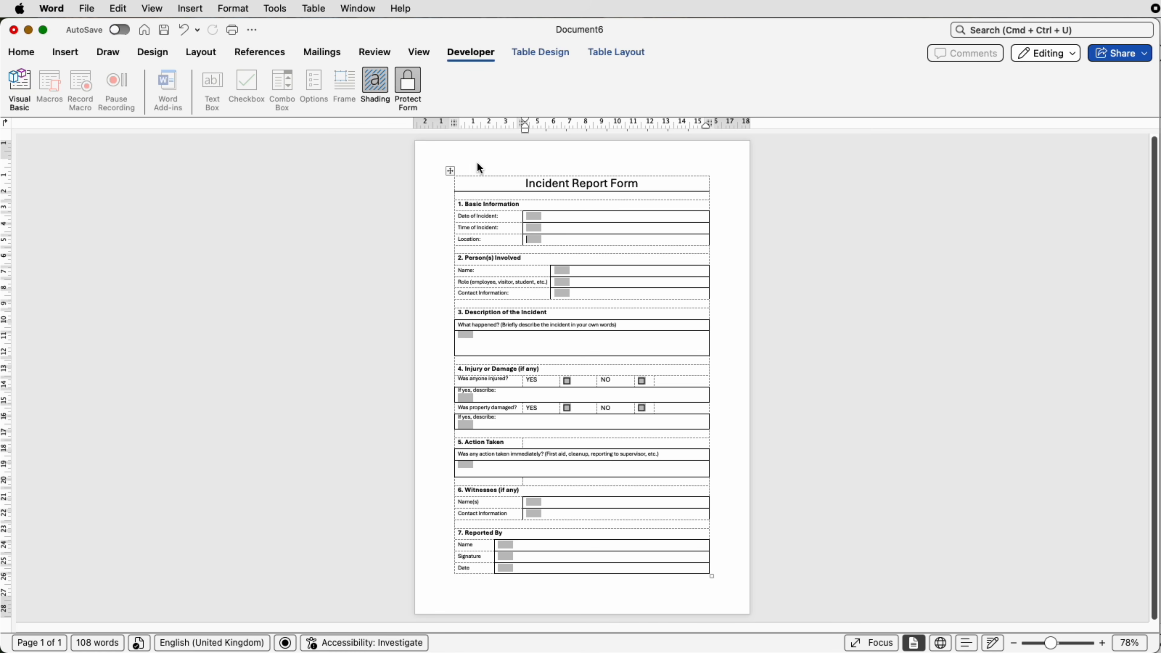
# Step: Hide the table gridlines so only the form's real borders are displayed
pyautogui.click(549, 53)
pyautogui.click(1117, 82)
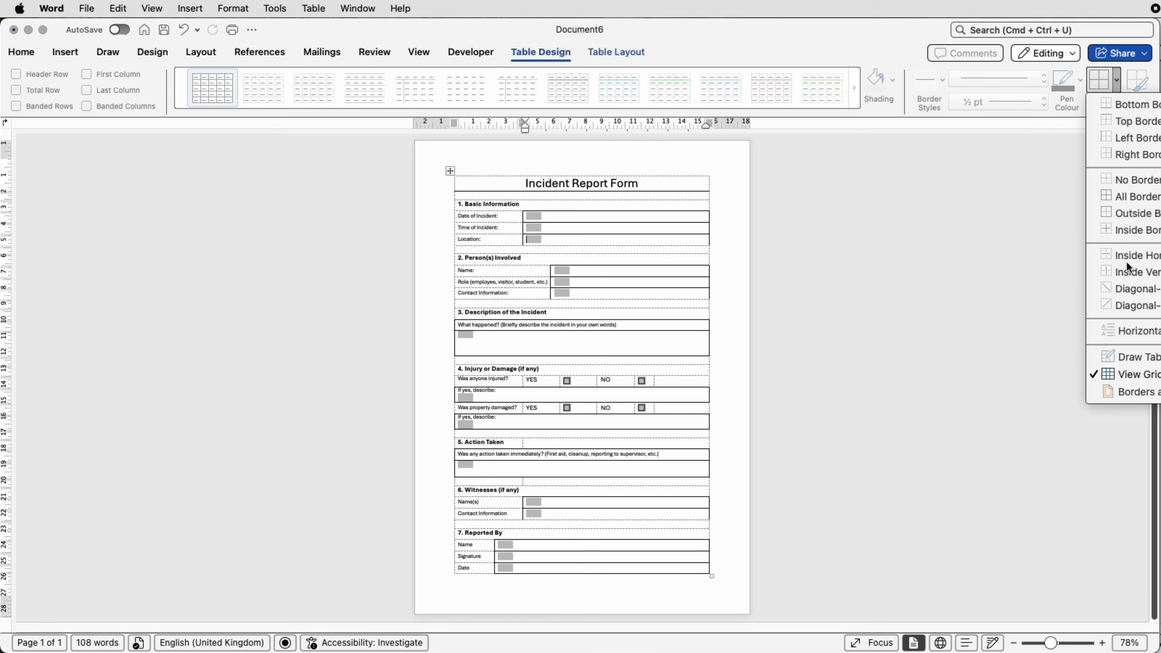
pyautogui.click(1116, 378)
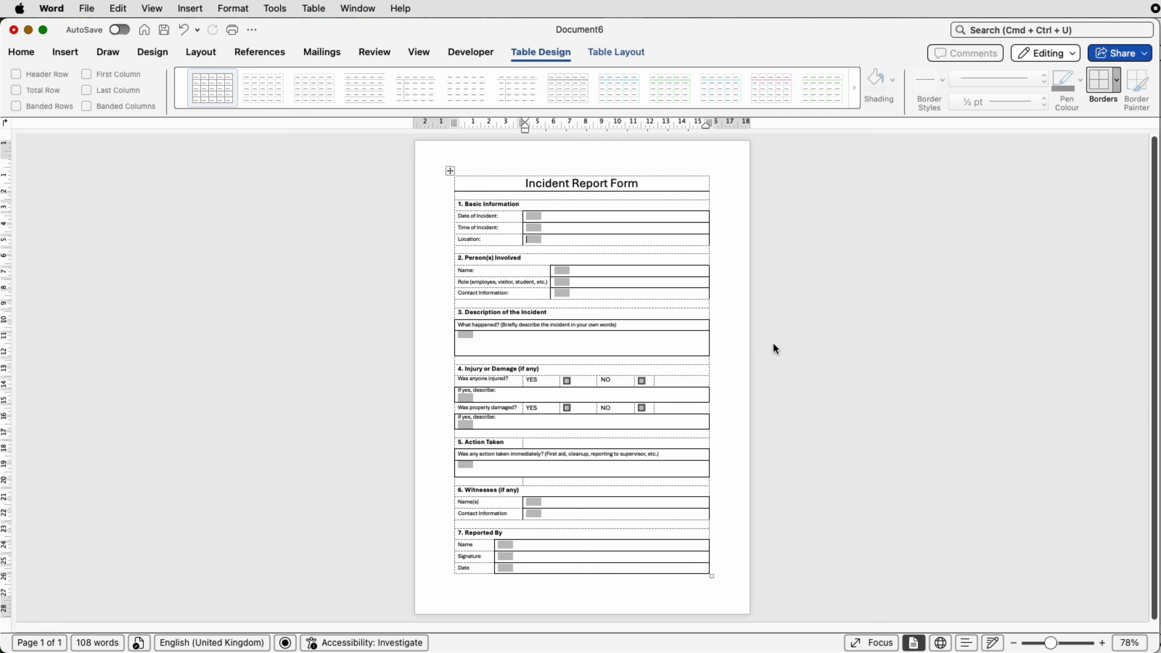
pyautogui.click(732, 317)
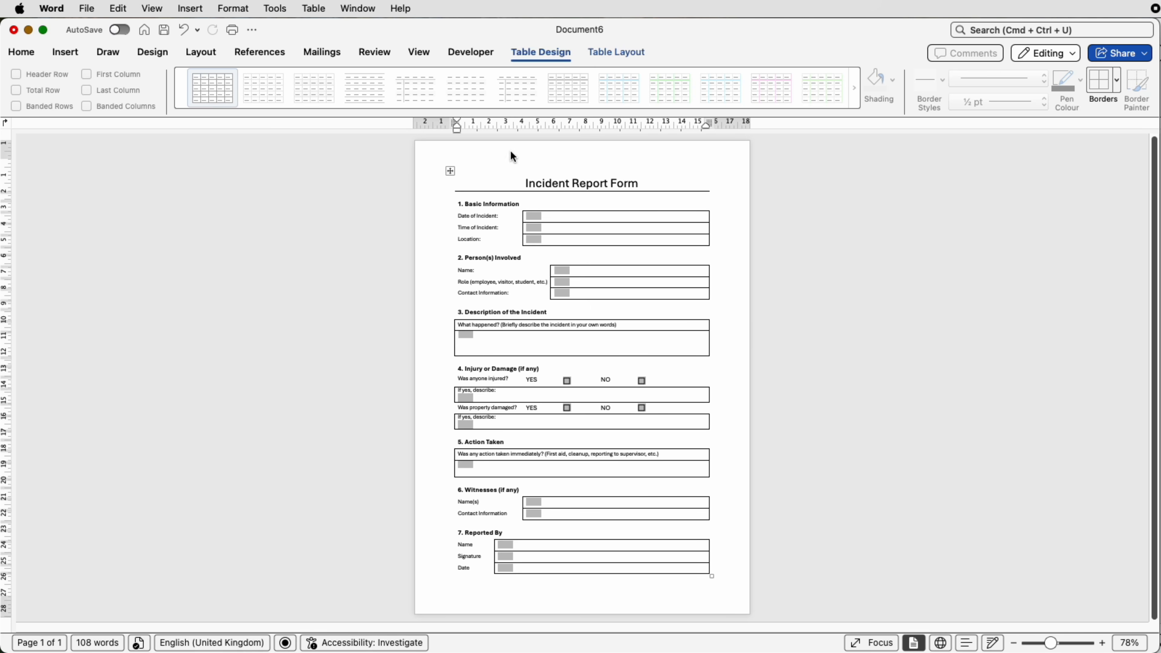
# Step: Test the YES checkboxes of the injury and property damage questions by ticking and clearing them
pyautogui.click(471, 51)
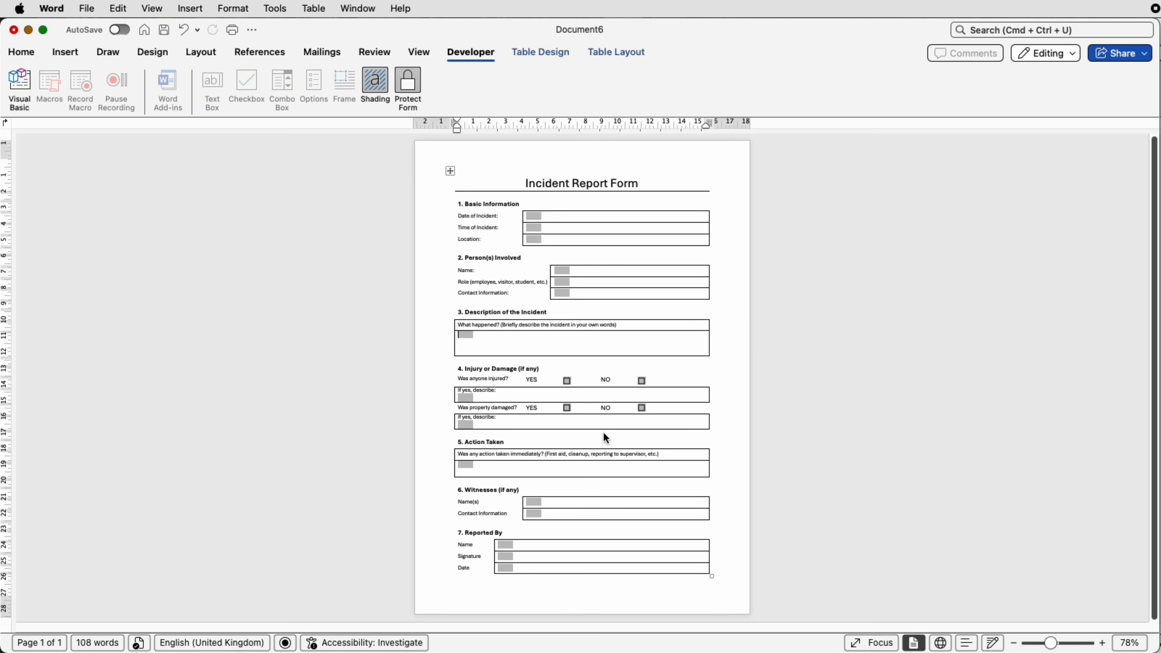
pyautogui.click(567, 382)
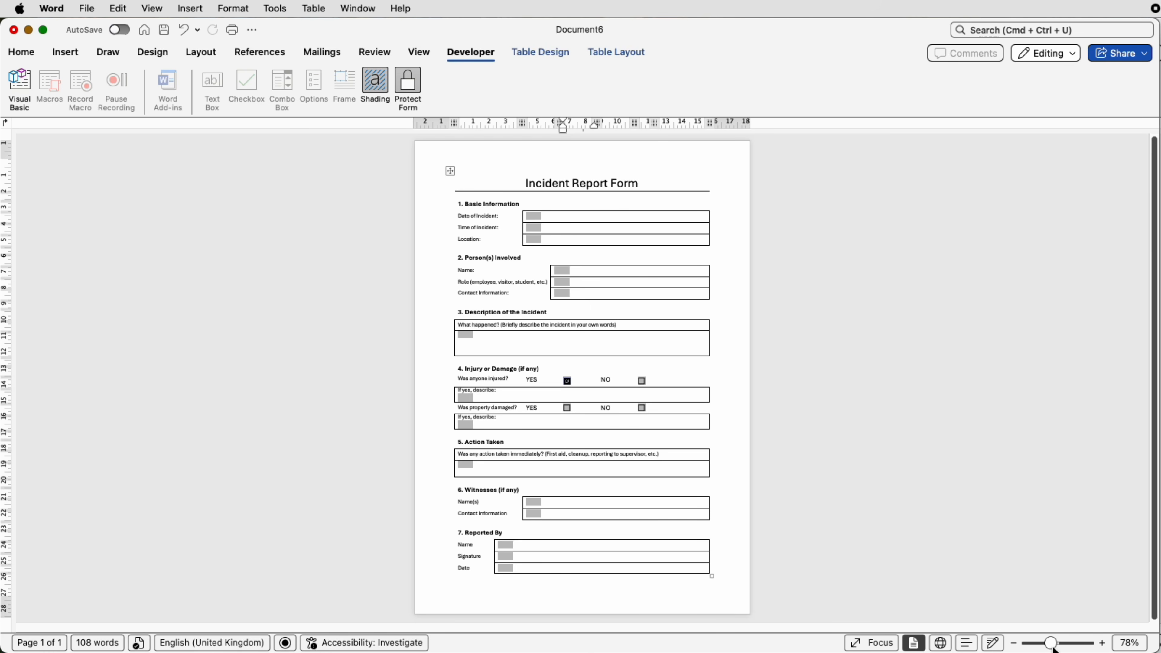
pyautogui.moveTo(1051, 643); pyautogui.dragTo(1079, 643)
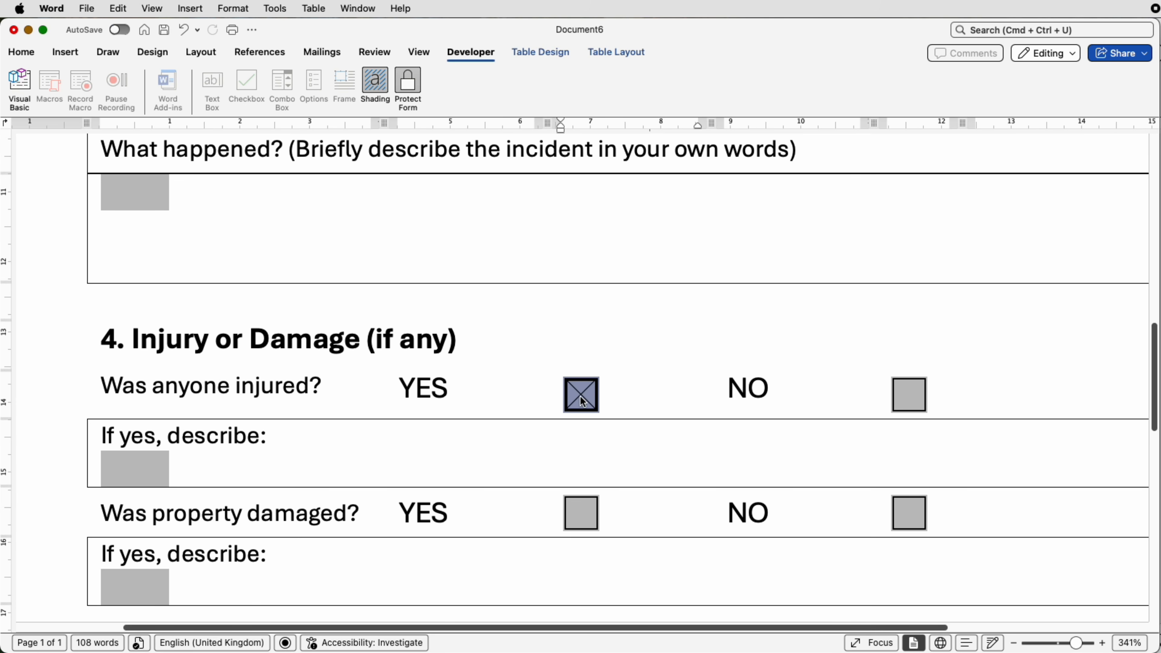
pyautogui.click(580, 521)
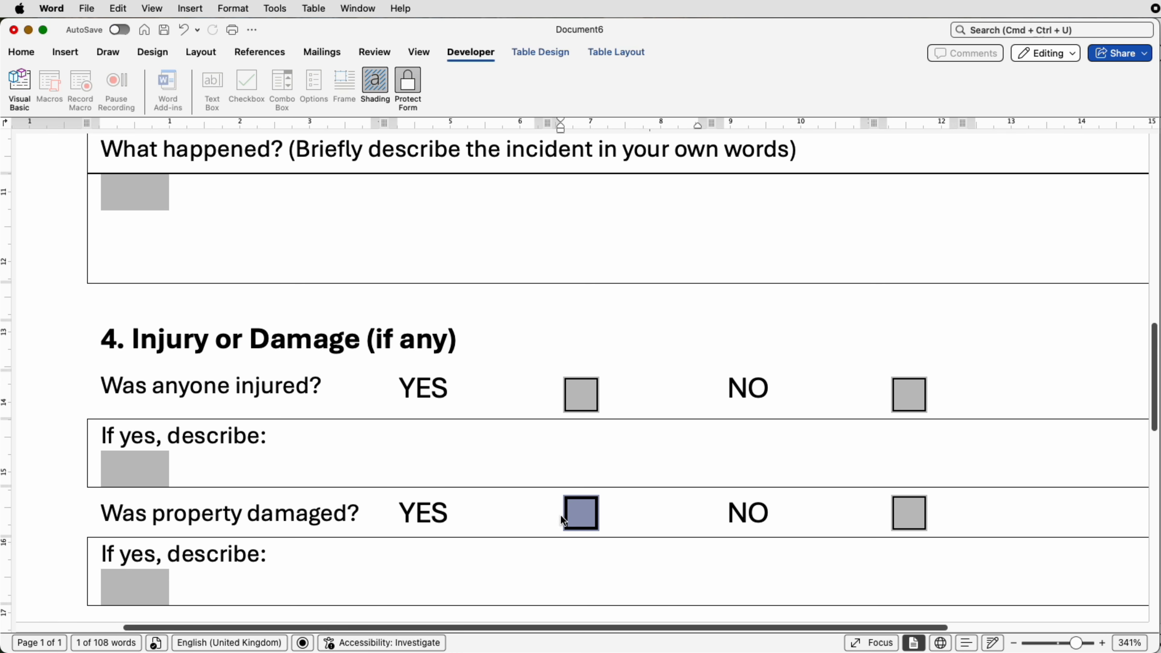
pyautogui.moveTo(1078, 644); pyautogui.dragTo(1050, 644)
pyautogui.click(868, 509)
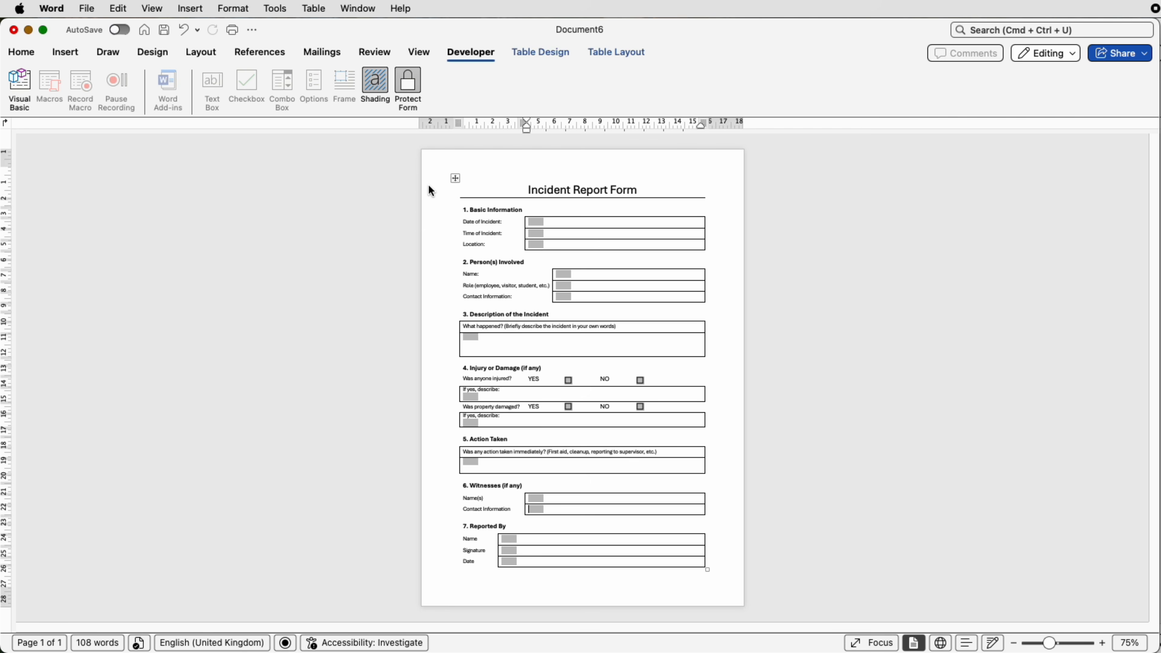
# Step: Remove the form protection and turn off the form field shading to leave a clean printable form
pyautogui.click(411, 92)
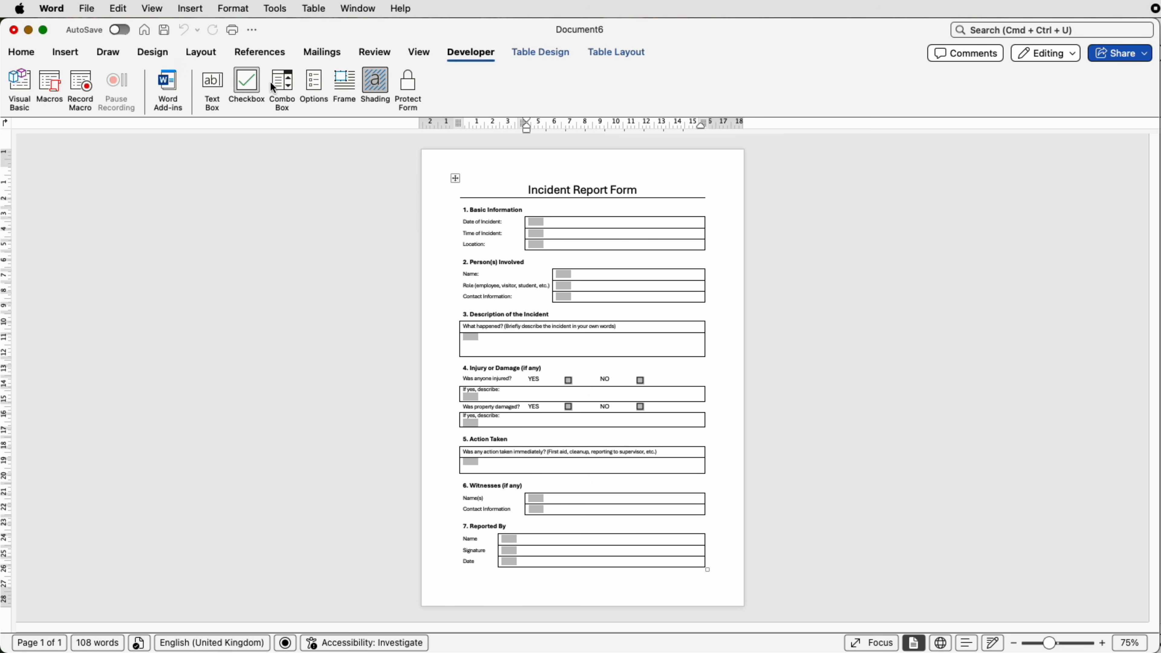
pyautogui.click(376, 93)
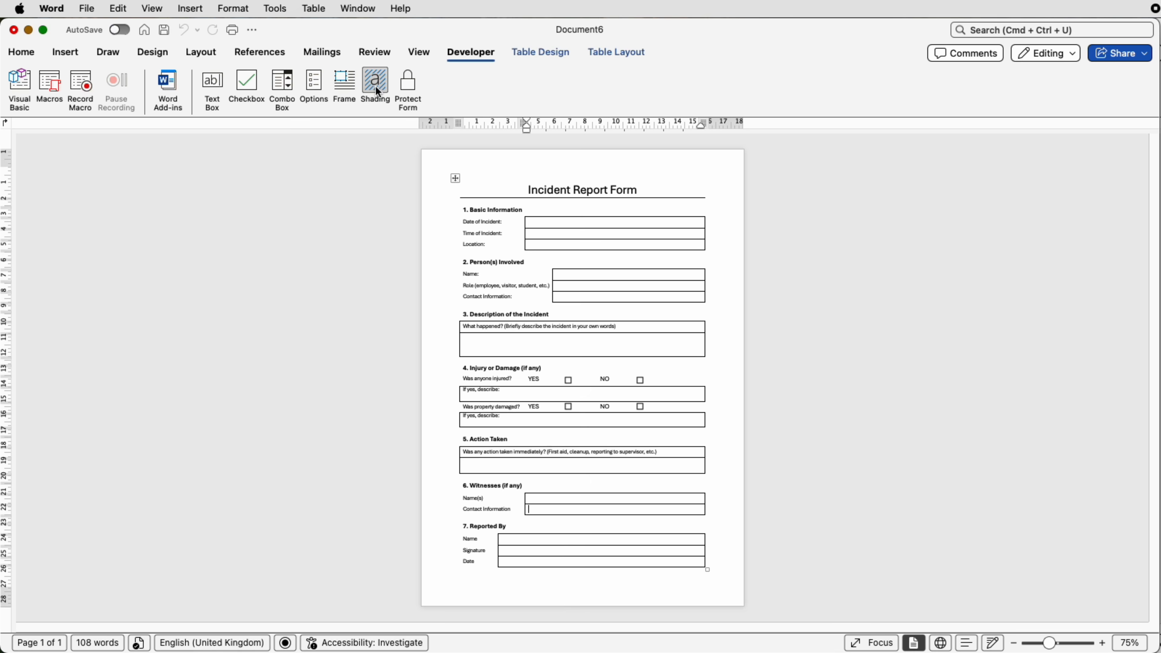
pyautogui.click(835, 324)
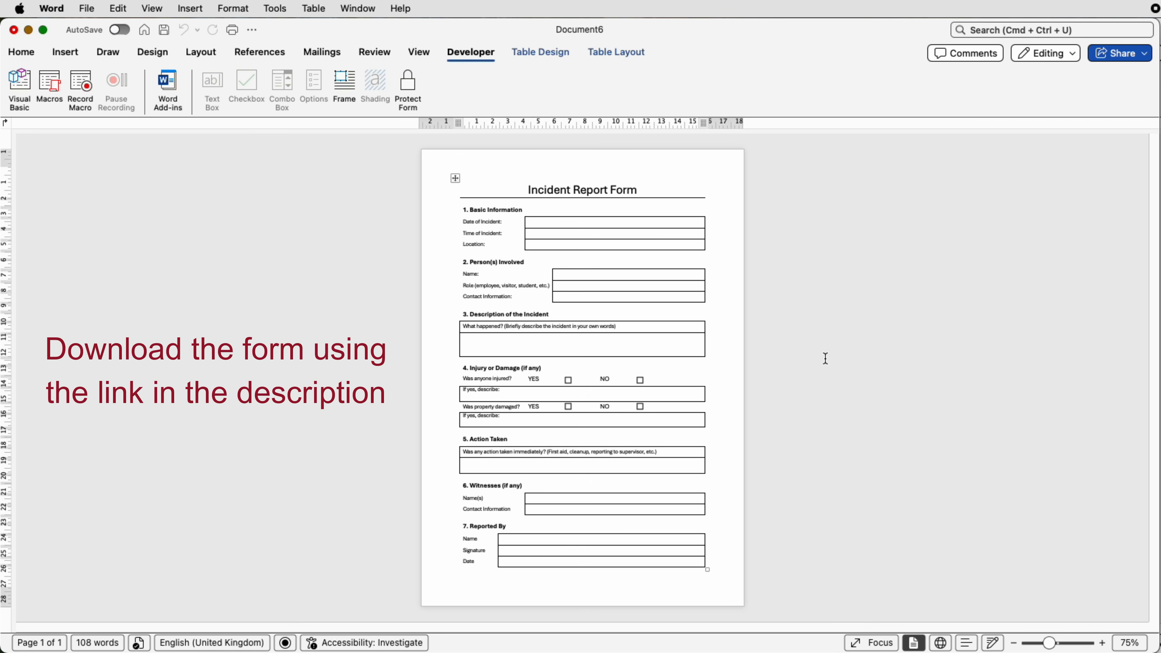